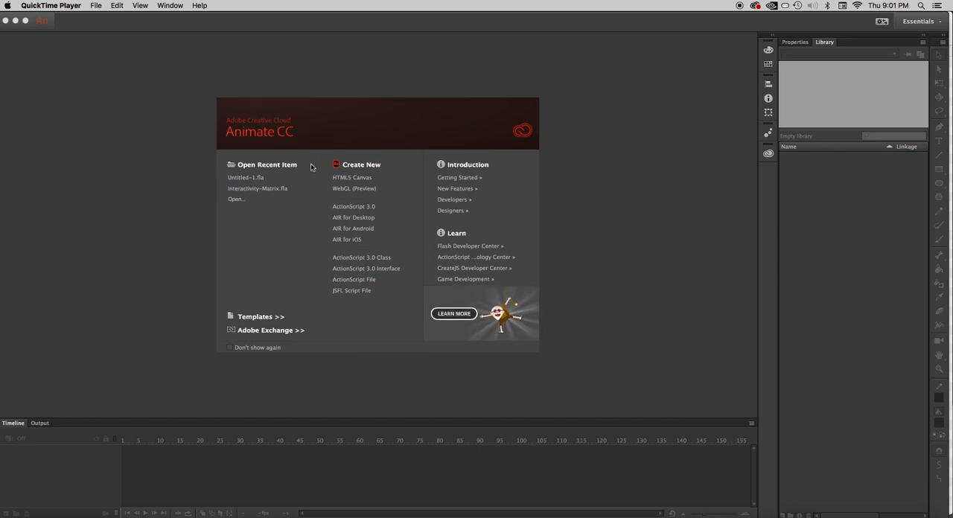
Step: Create a new HTML5 Canvas document and import face.jpg into its library
click(345, 179)
click(345, 178)
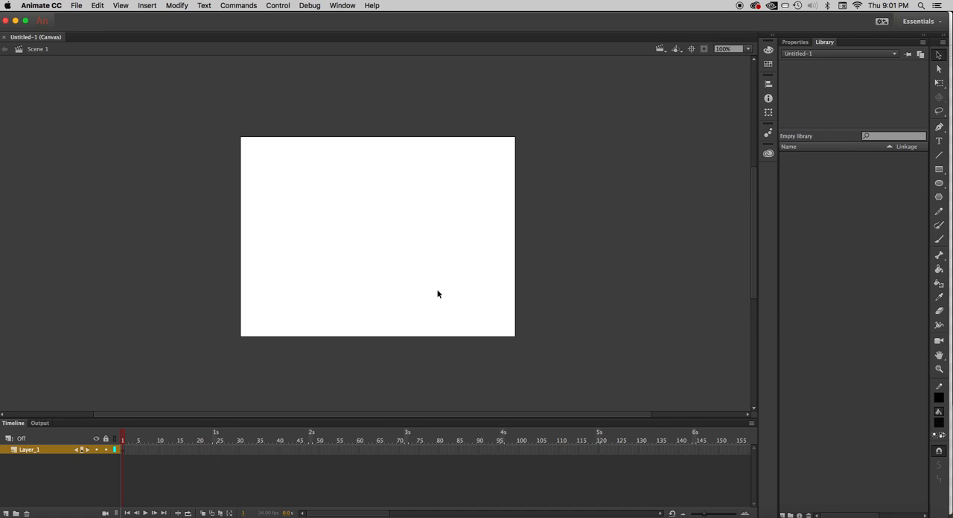
click(82, 5)
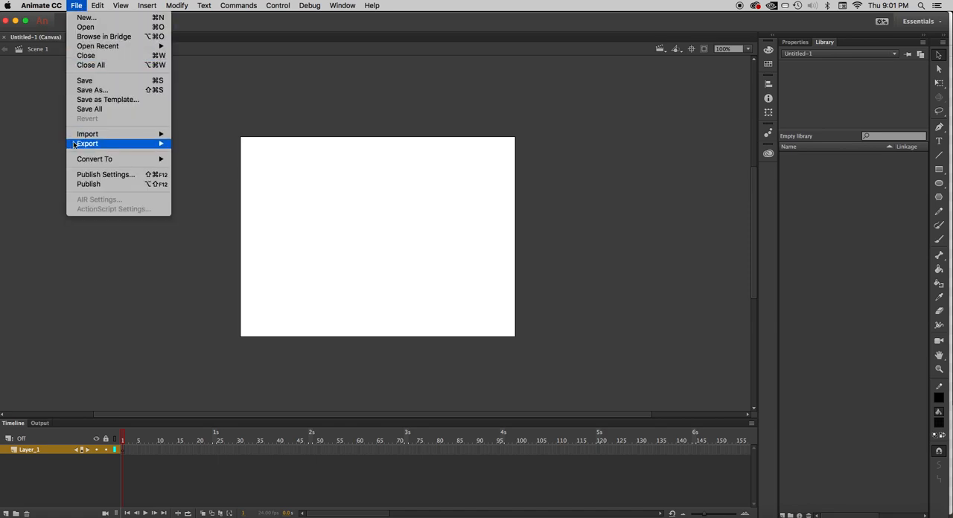
mouse_move(82, 136)
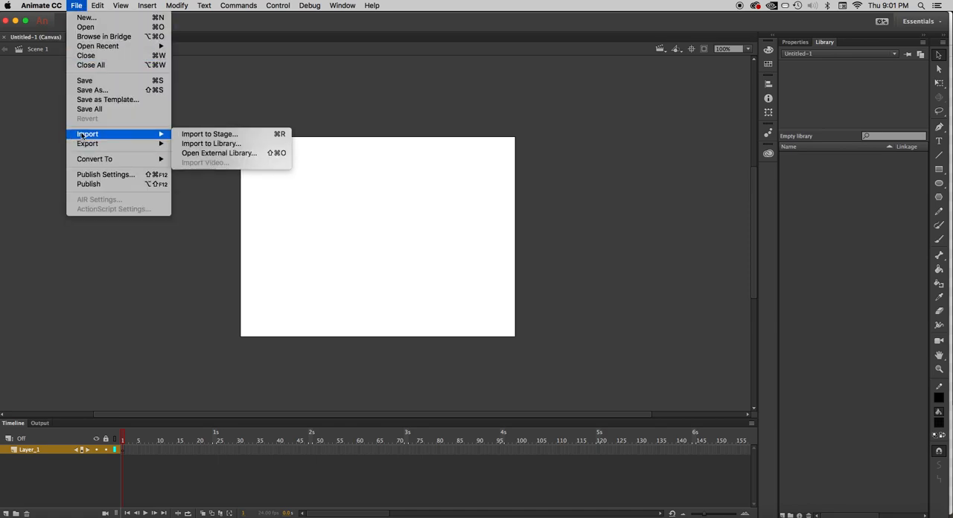
click(193, 143)
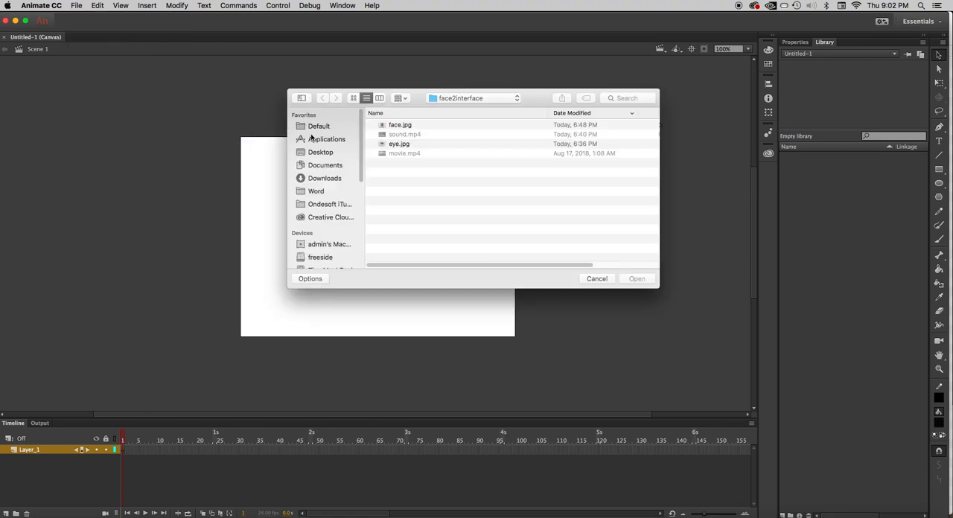
double_click(395, 125)
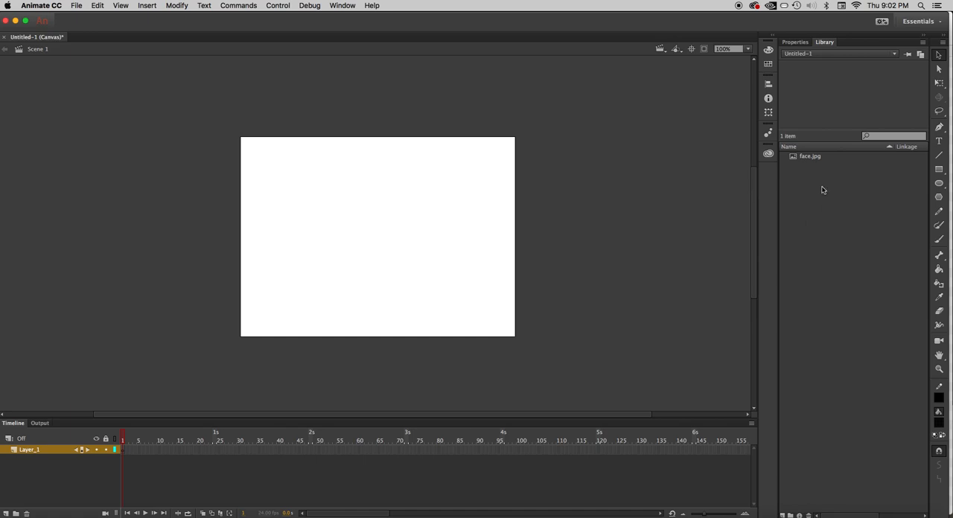
Step: Place face.jpg on the stage and scale it down with Free Transform to roughly cover the stage area
click(794, 161)
drag(771, 165, 437, 260)
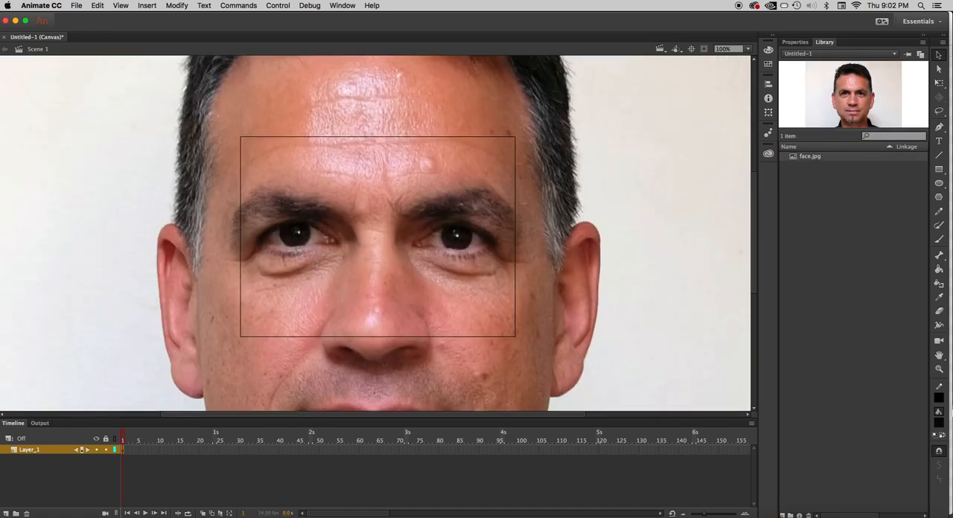
click(939, 368)
alt+click(374, 260)
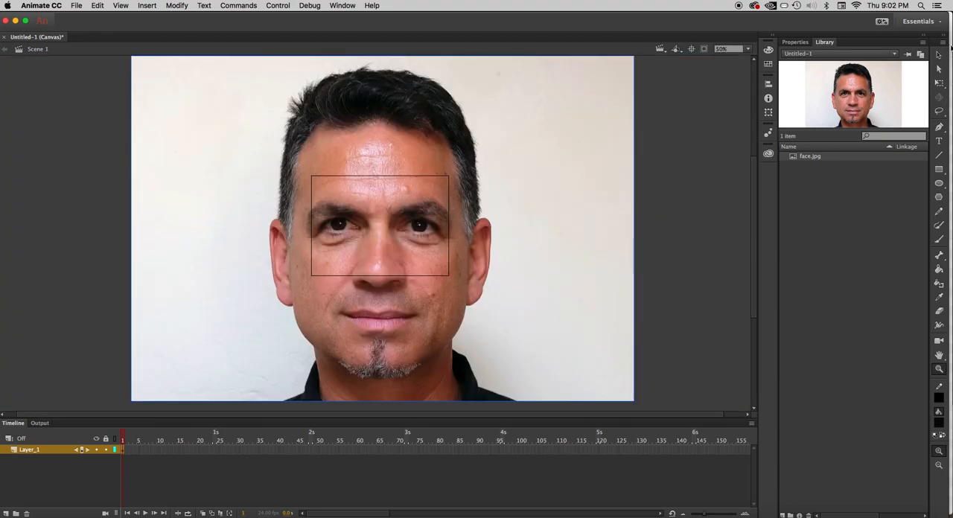
click(939, 84)
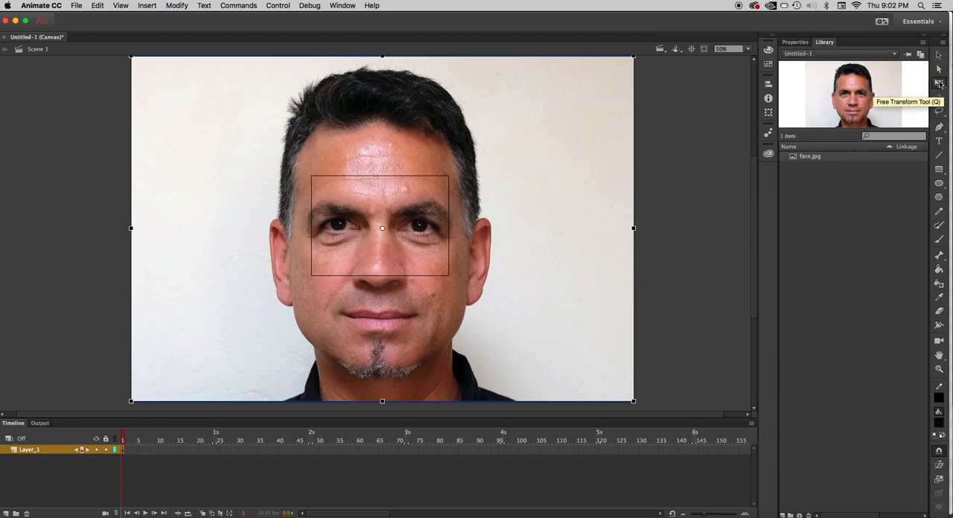
drag(634, 57, 456, 176)
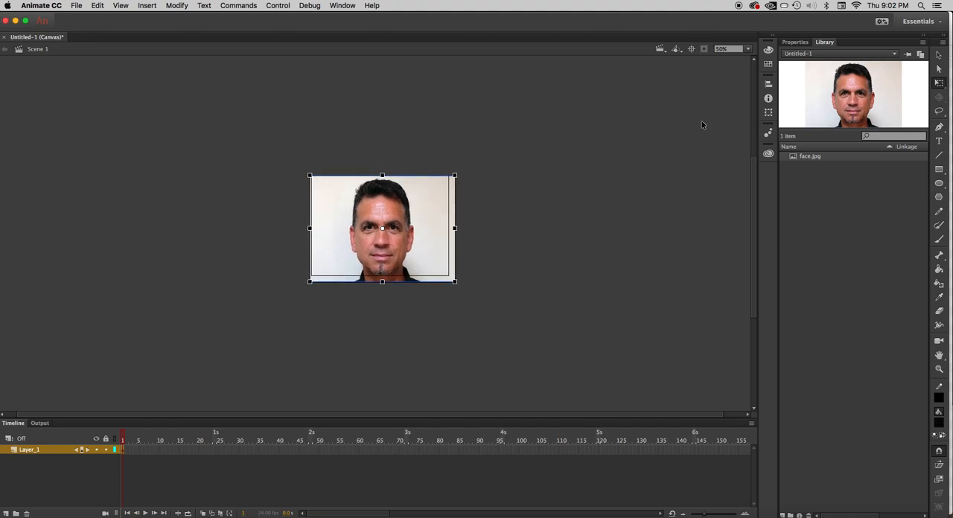
click(939, 55)
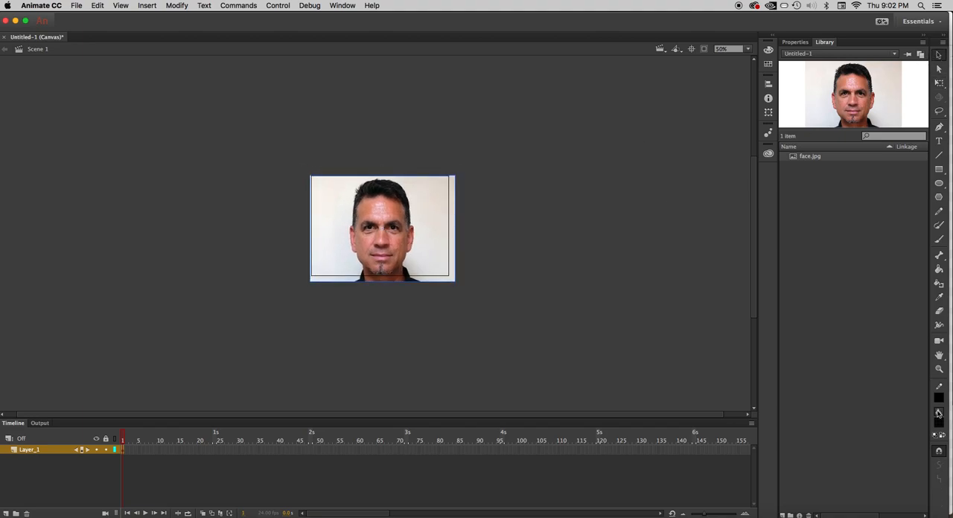
Step: Rename the photo's layer to "background" and lock it
click(939, 369)
click(385, 217)
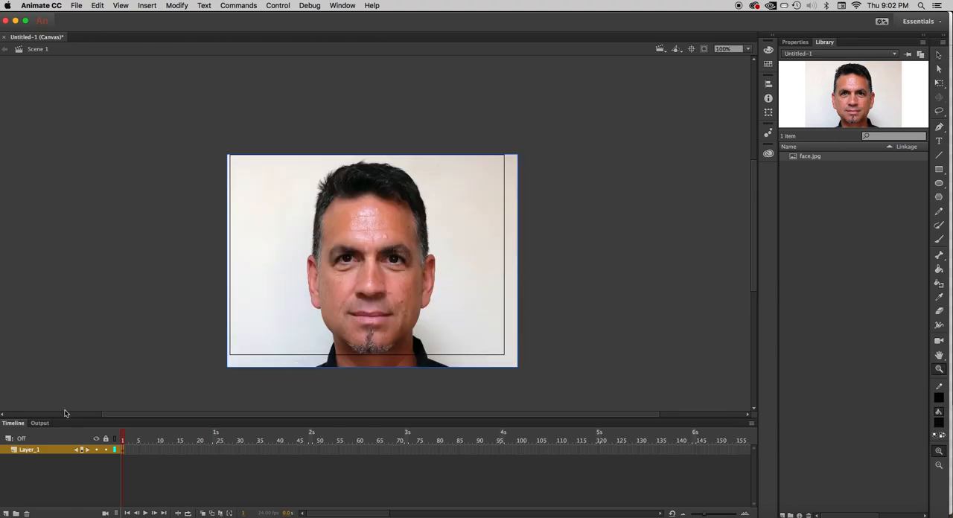
double_click(28, 450)
text(background)
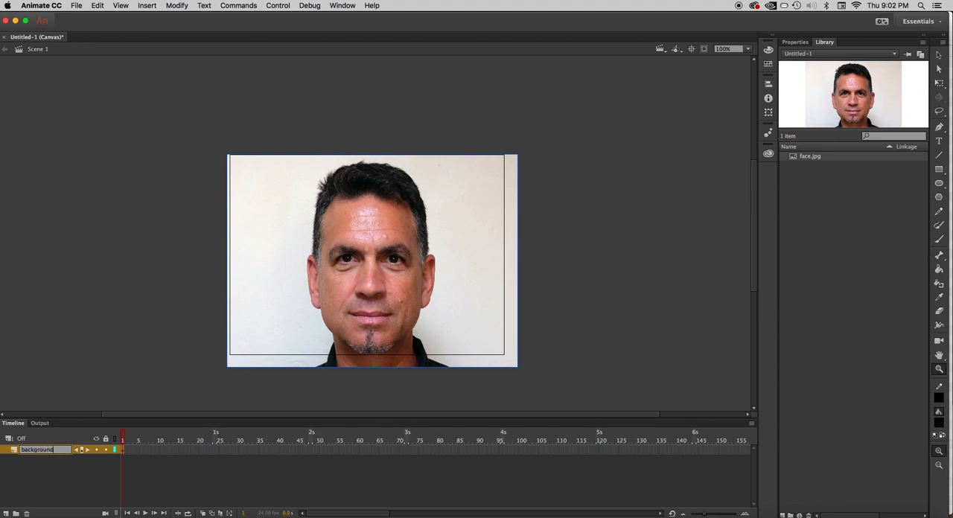
key(Return)
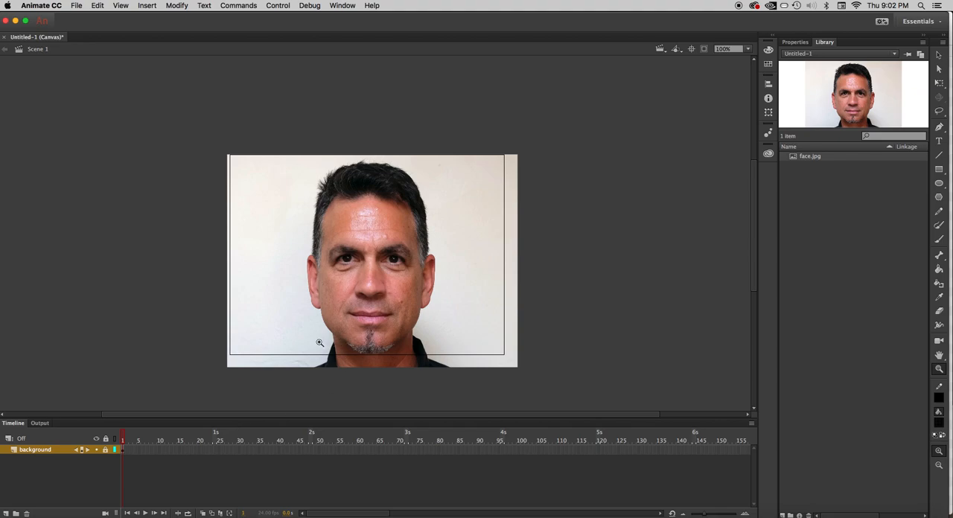
Step: Add a new layer above the background layer and name it "buttons"
click(6, 513)
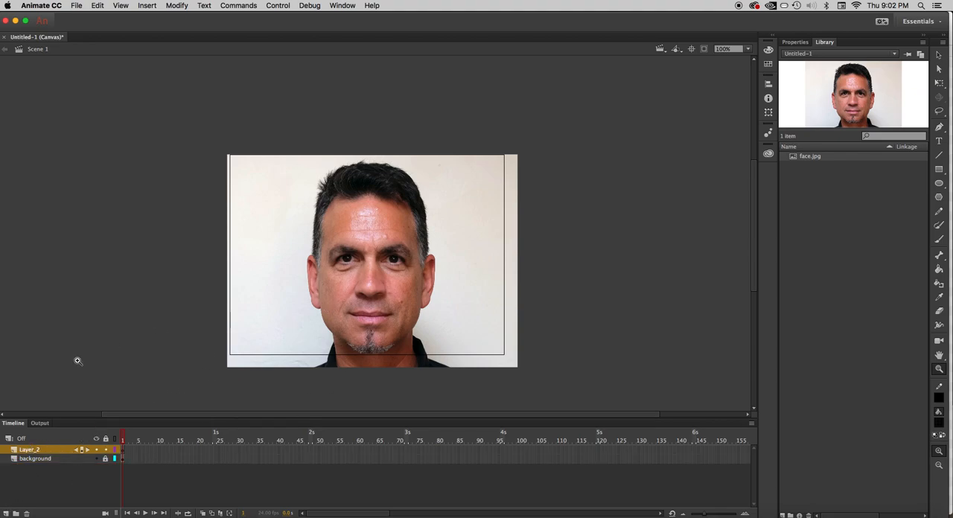
double_click(28, 451)
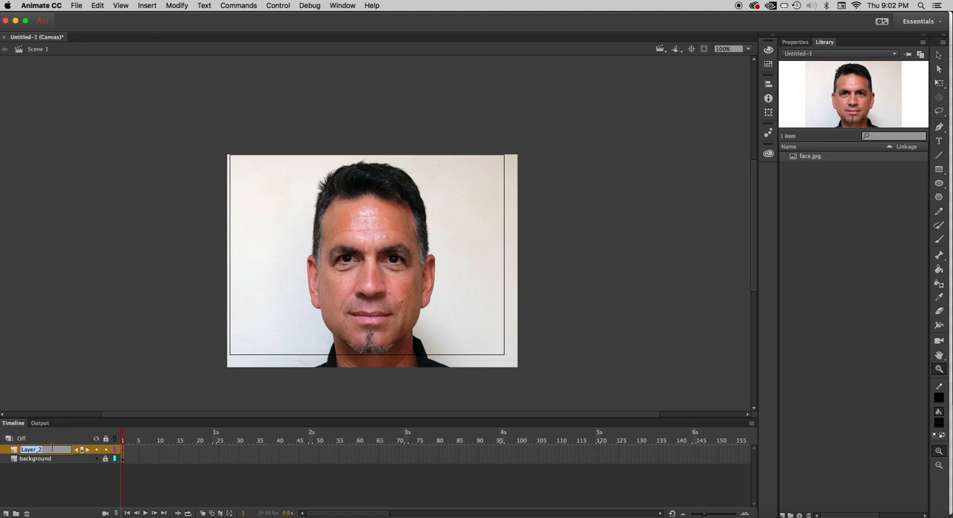
text(E)
text(uttons)
key(Return)
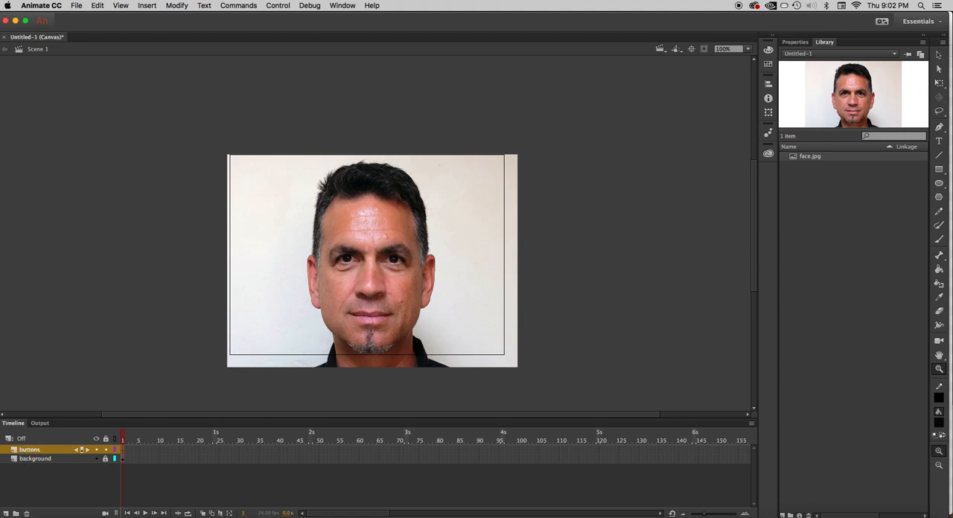
Step: Set up the Oval tool with a blue #0000FF fill and lower its alpha to make it mostly transparent
click(939, 184)
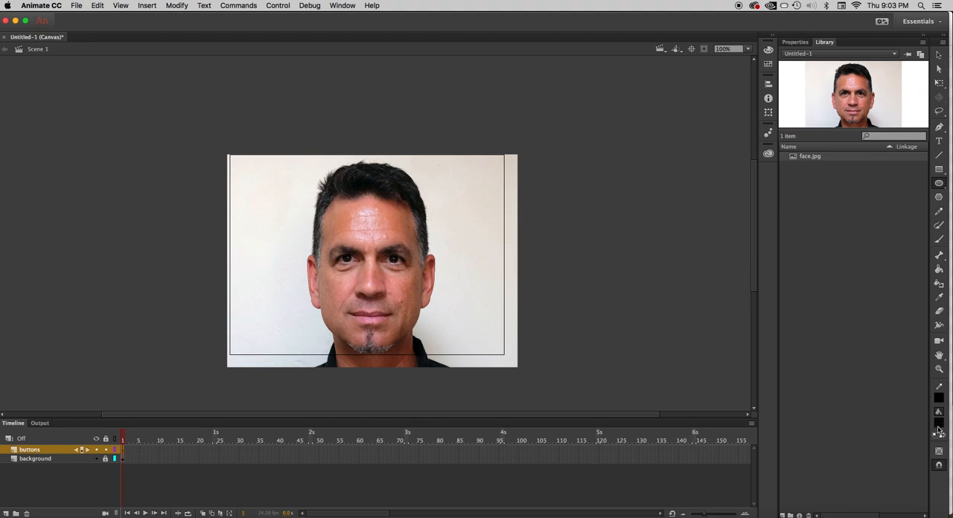
click(940, 427)
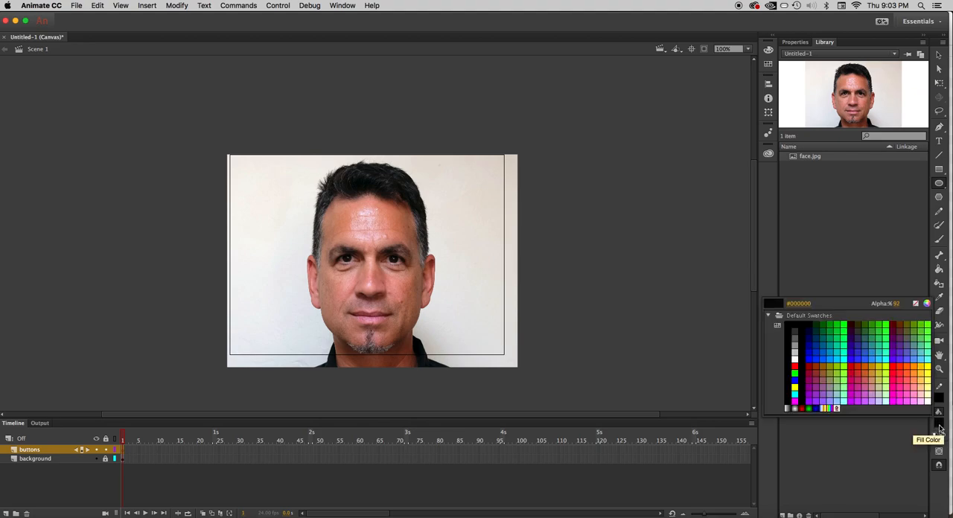
click(798, 378)
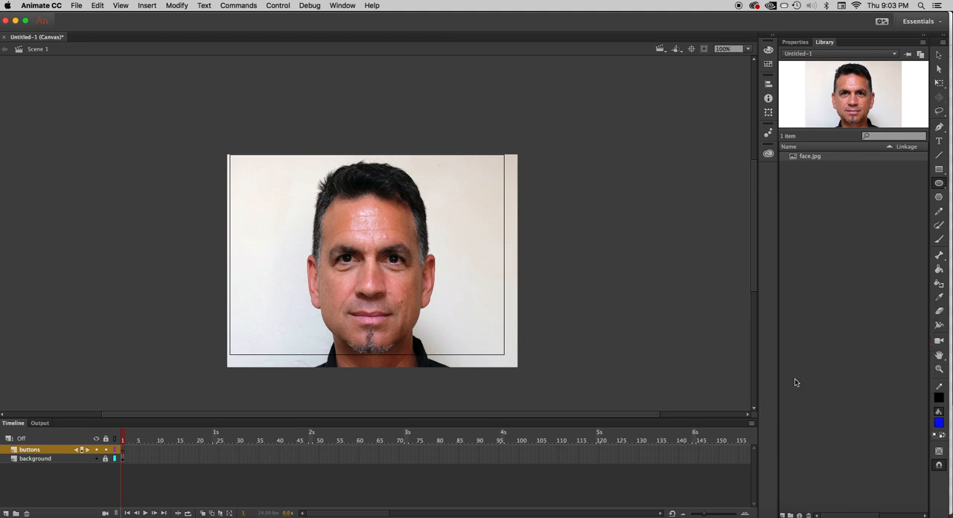
click(939, 422)
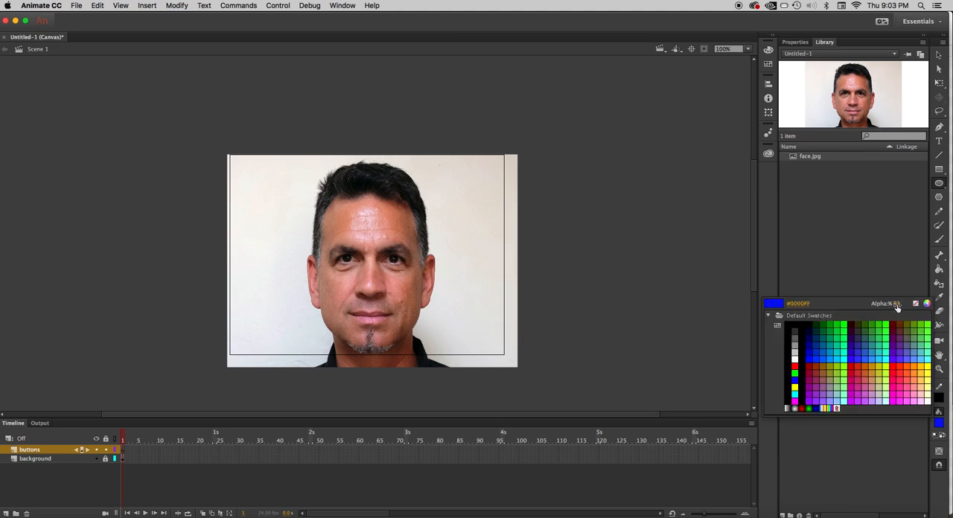
drag(896, 306, 881, 313)
drag(866, 316, 865, 316)
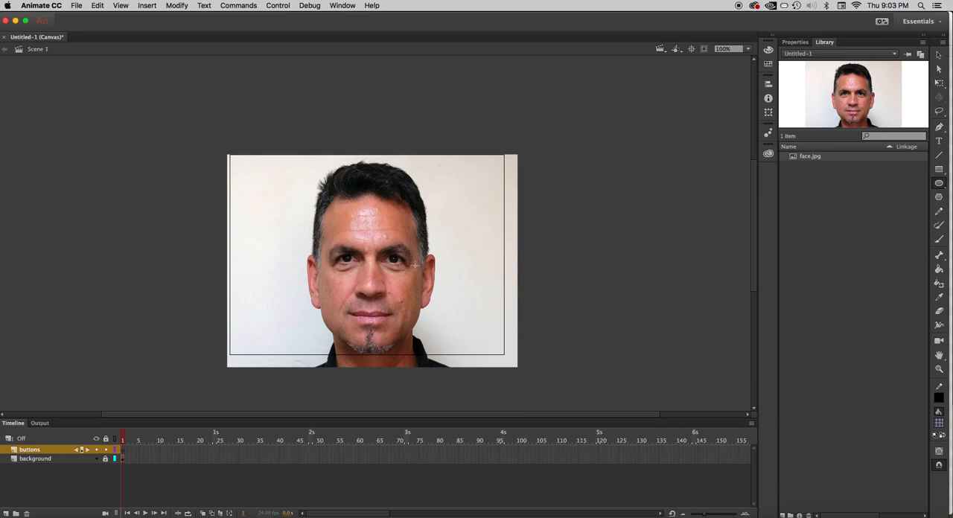
Step: Draw semi-transparent ovals over both eyes, both ears, the nose and the mouth of the face
drag(379, 251, 408, 275)
drag(329, 251, 362, 275)
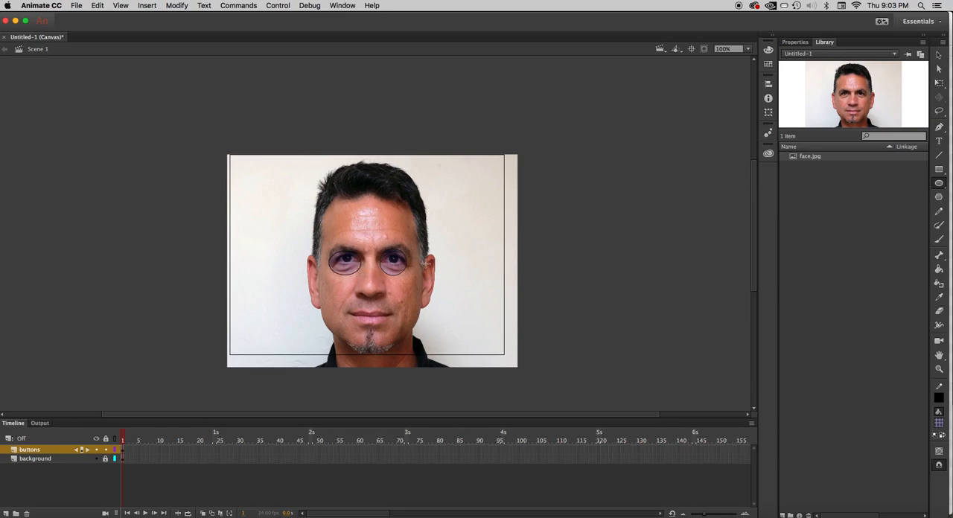
drag(418, 257, 435, 311)
drag(305, 255, 323, 309)
mouse_move(362, 280)
mouse_down()
mouse_move(379, 300)
mouse_move(353, 315)
mouse_move(399, 325)
mouse_up()
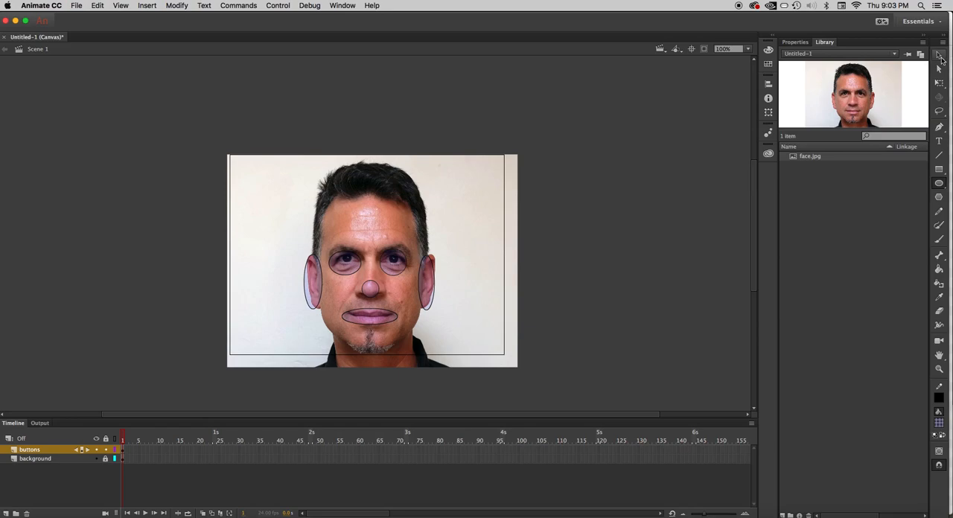
Step: Convert the oval over the ear on the photo's right side to a button symbol named "earR"
click(939, 57)
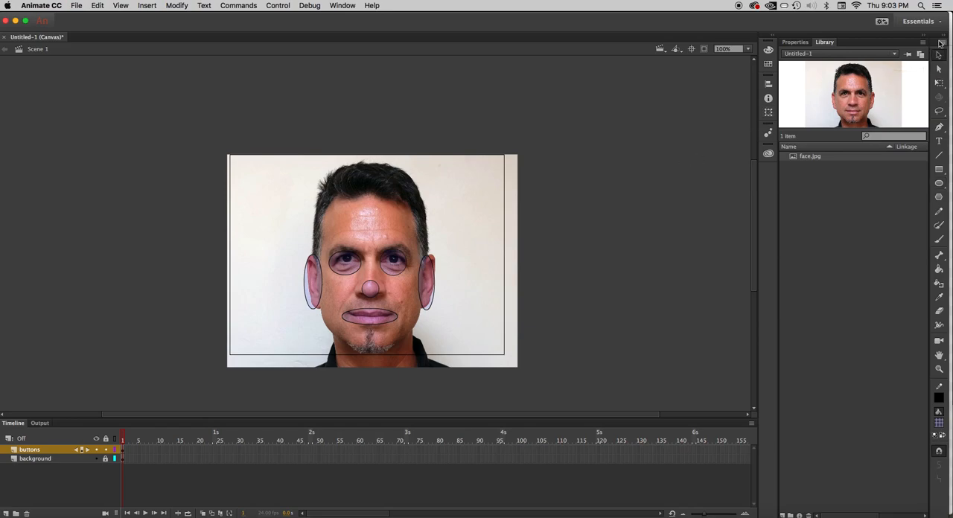
drag(417, 253, 447, 338)
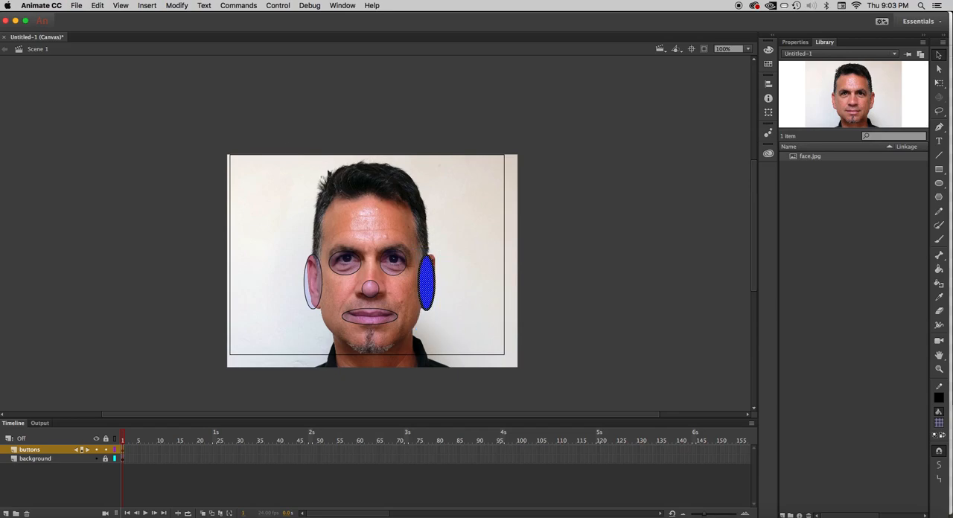
click(182, 6)
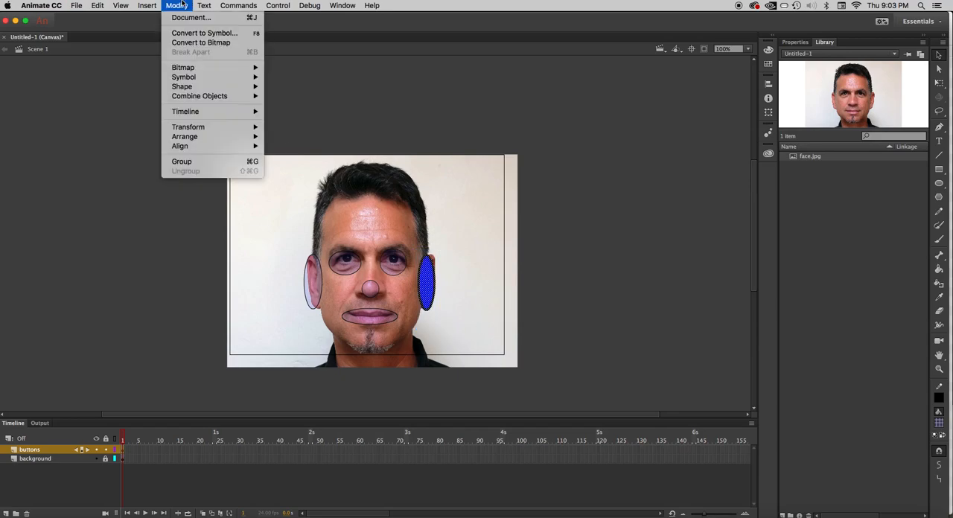
click(202, 33)
click(134, 119)
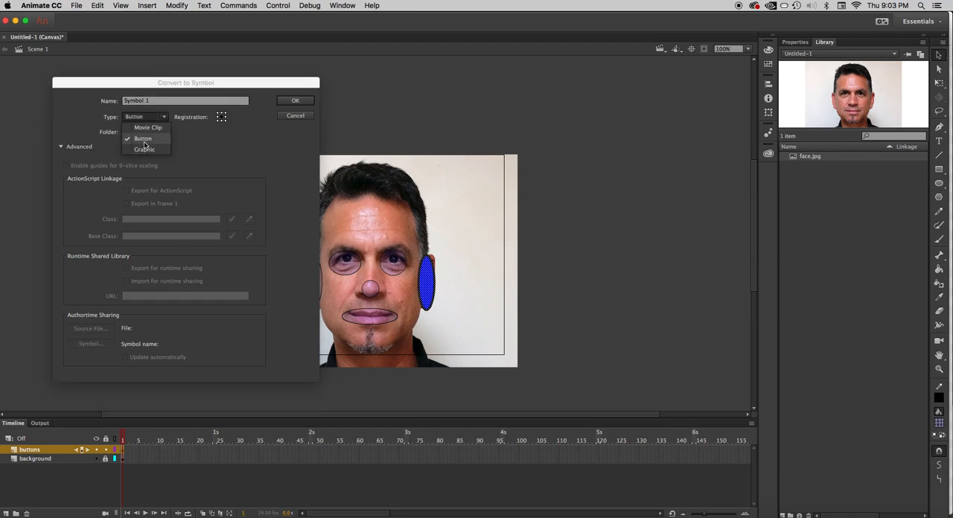
click(143, 138)
click(156, 101)
drag(157, 101, 103, 99)
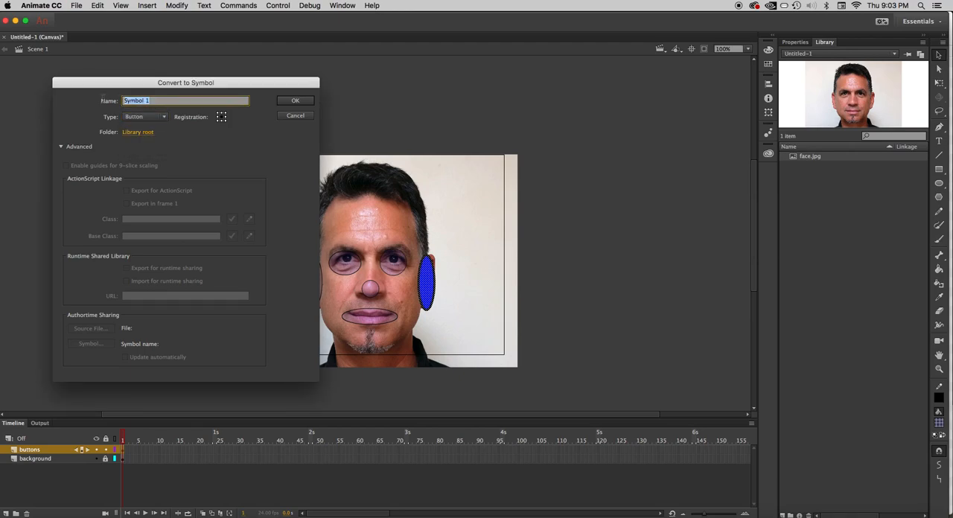
text(earR)
click(296, 100)
Step: Convert the oval over the ear on the photo's left side to a button symbol named "earL"
mouse_move(293, 223)
mouse_down()
mouse_move(305, 298)
mouse_move(326, 326)
mouse_up()
click(177, 5)
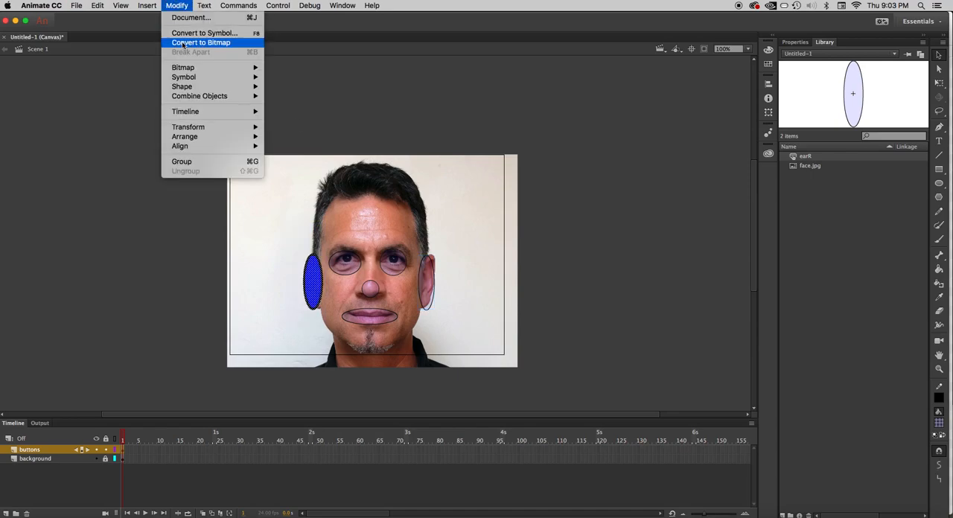
text(ear)
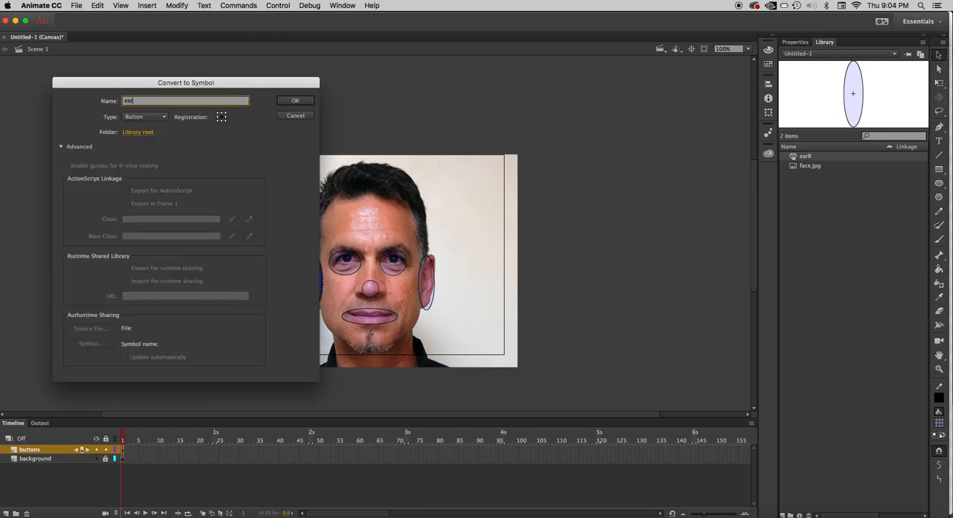
text(L)
click(301, 104)
Step: Convert the oval over the eye on the photo's right side to a button symbol named "eyeR"
click(395, 270)
click(177, 6)
click(201, 33)
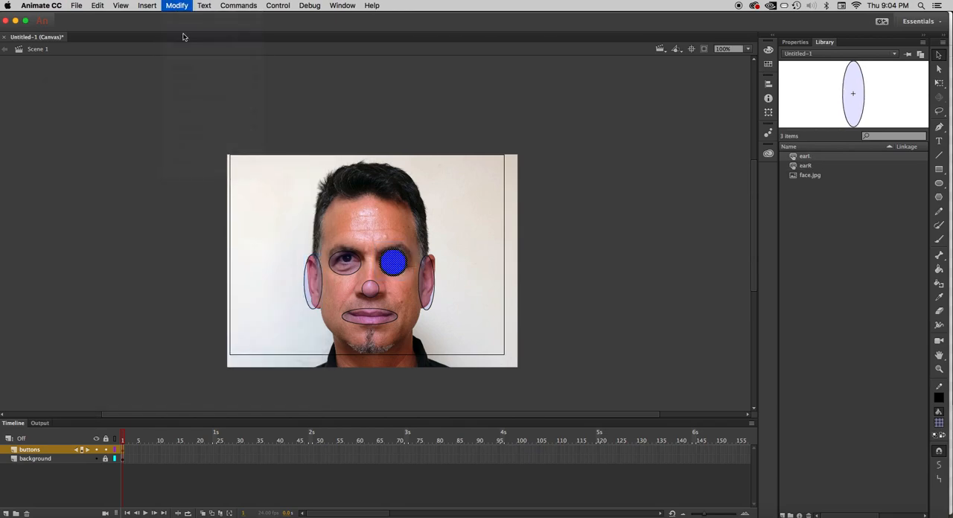
text(eyeR)
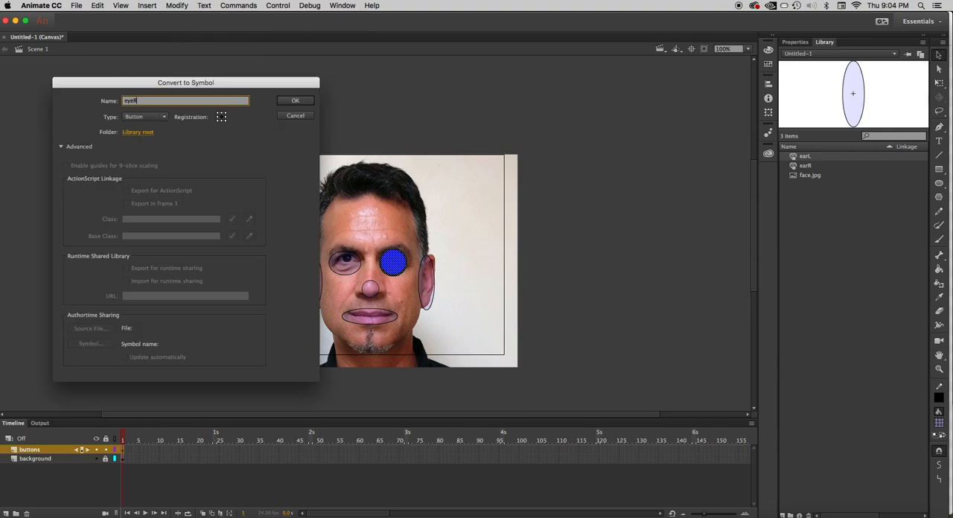
click(293, 101)
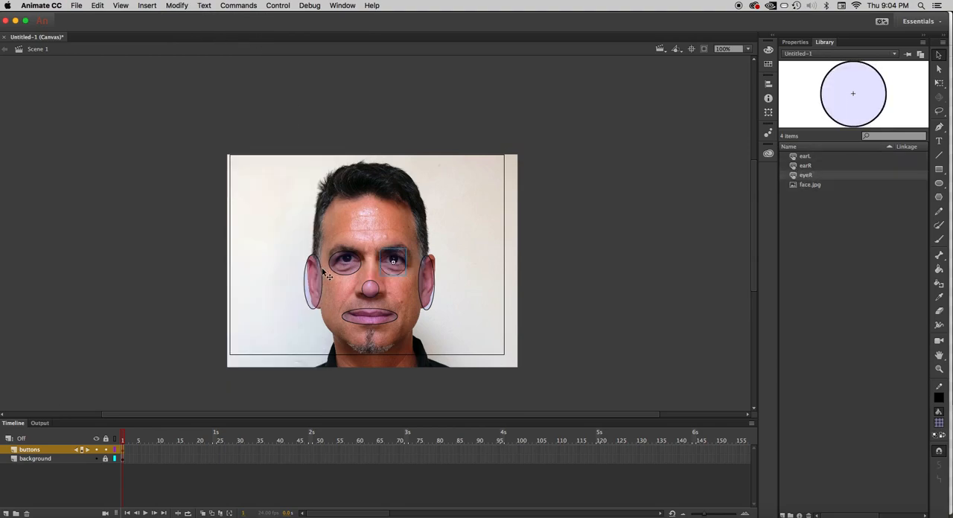
Step: Convert the oval over the eye on the photo's left side to a button symbol named "eyeL"
drag(323, 238, 363, 276)
click(177, 5)
click(182, 34)
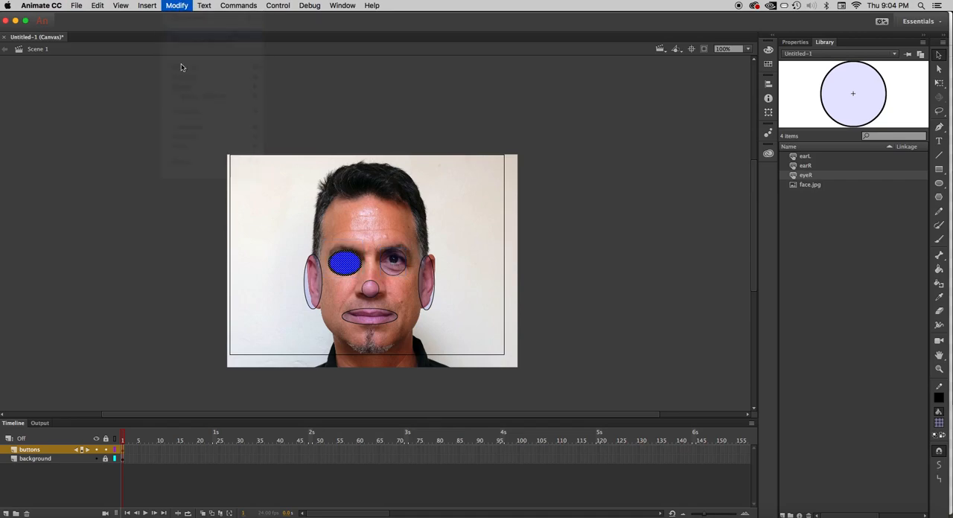
text(eyeL)
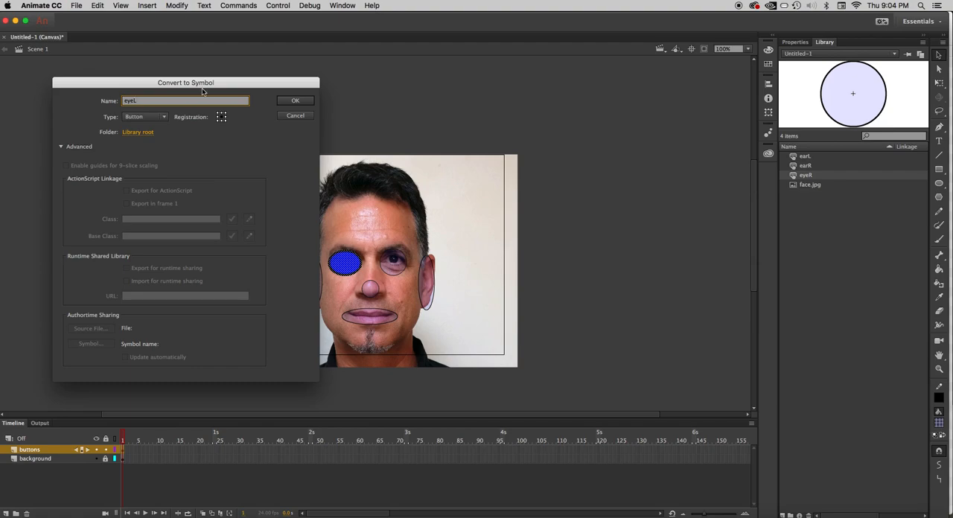
click(294, 101)
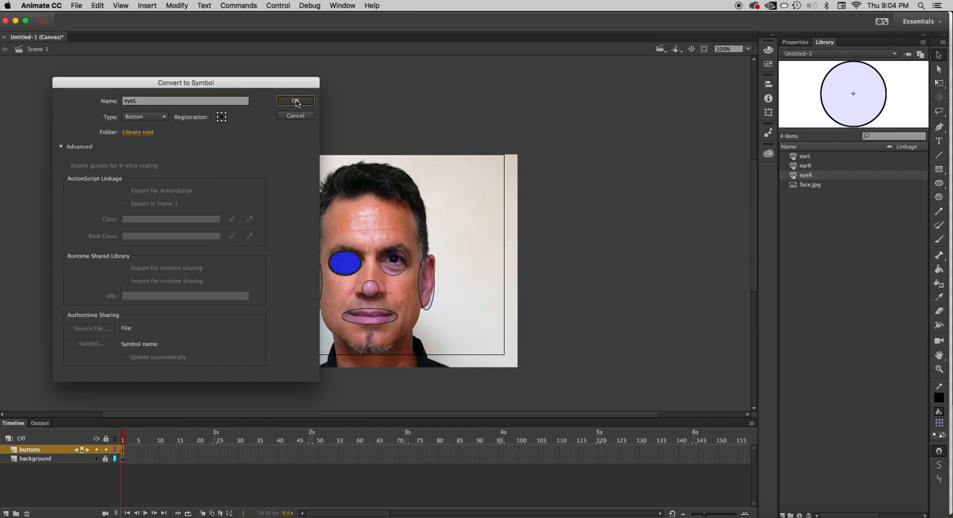
Step: Convert the oval over the nose to a button symbol named "nose"
click(375, 291)
click(176, 5)
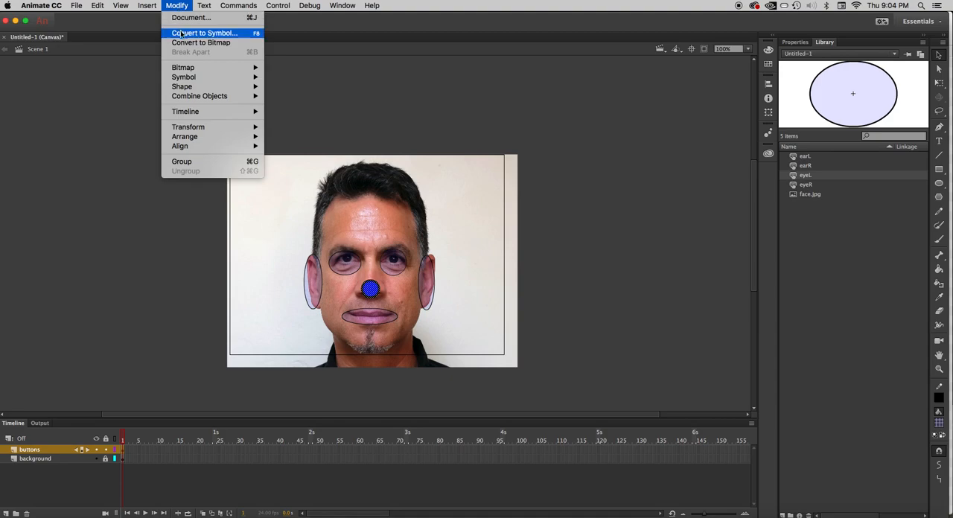
click(183, 33)
text(nose)
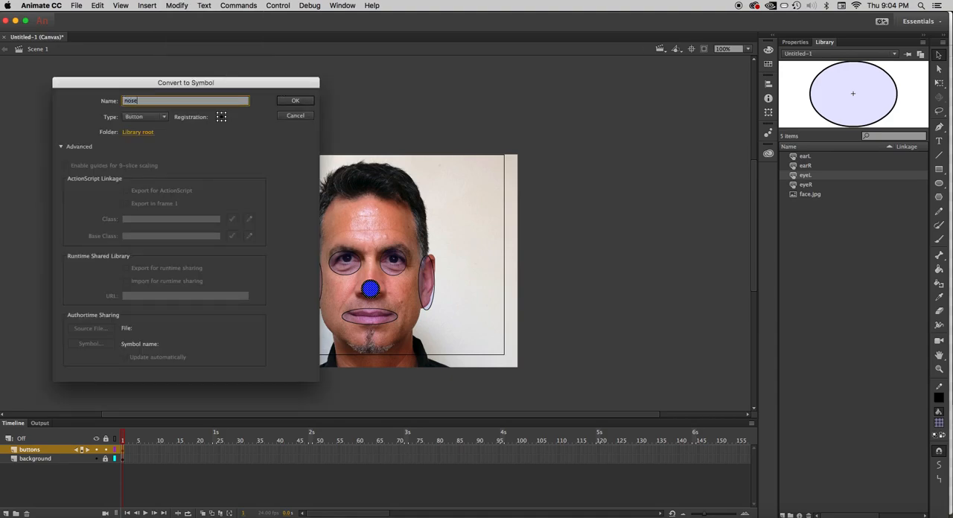
click(294, 100)
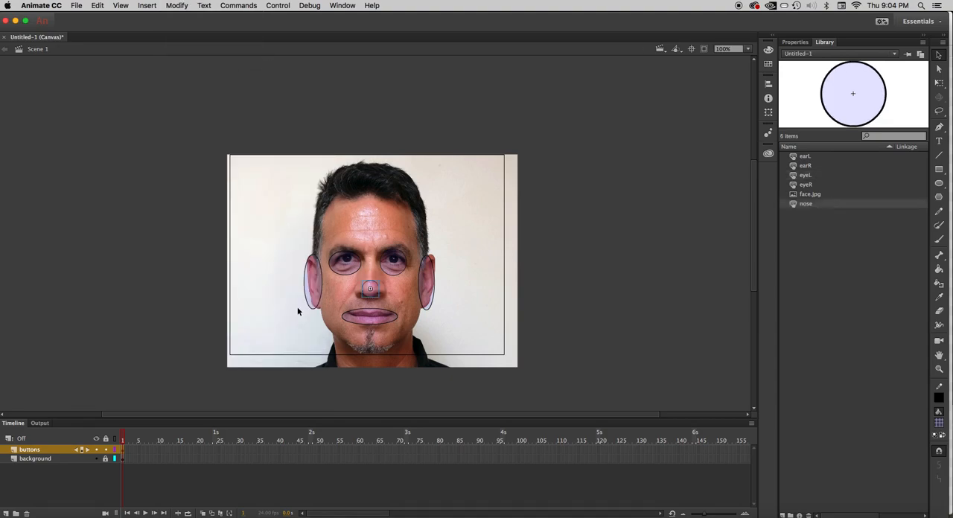
Step: Convert the oval over the mouth to a button symbol named "mouth"
click(389, 312)
click(176, 5)
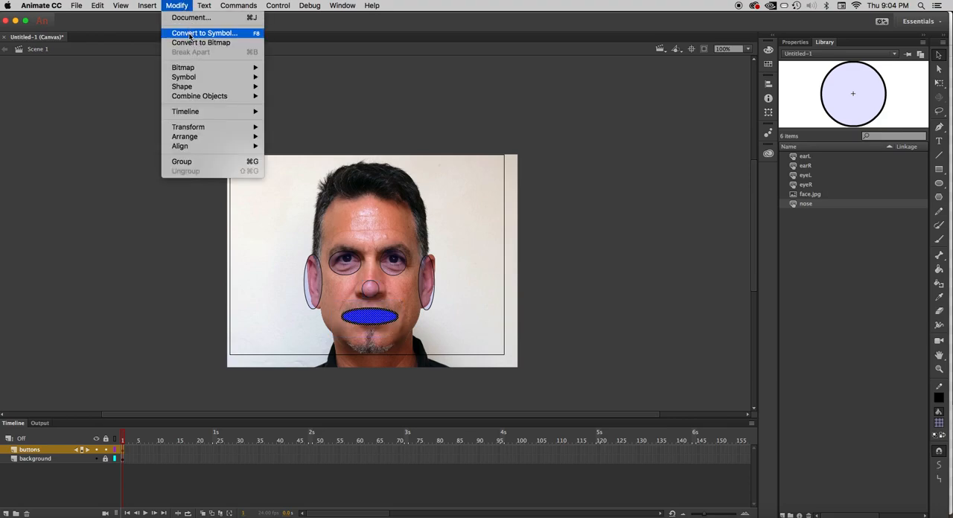
click(189, 35)
text(mo)
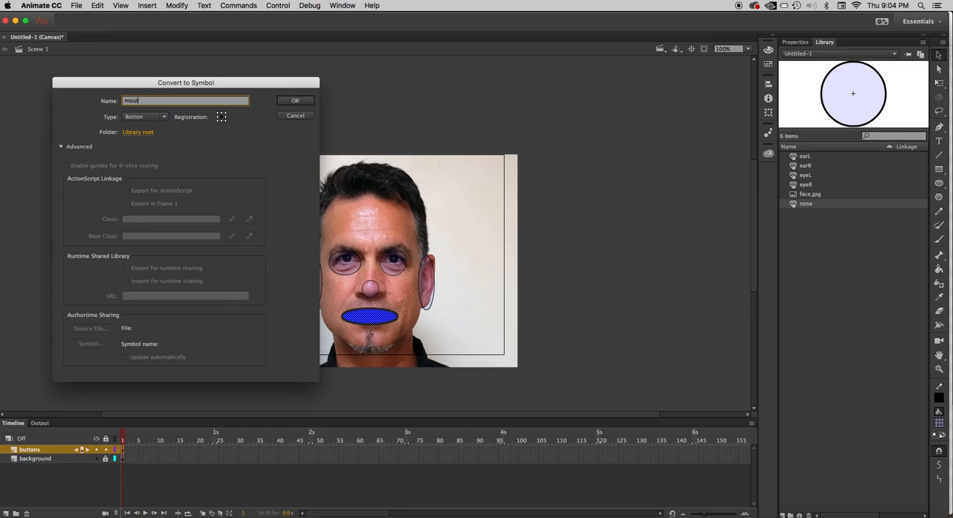
text(uth)
click(293, 102)
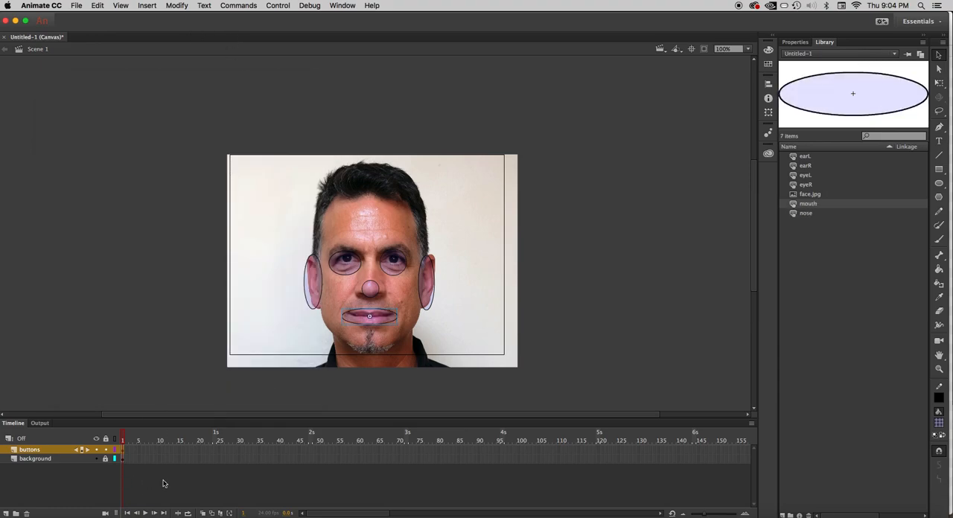
click(427, 288)
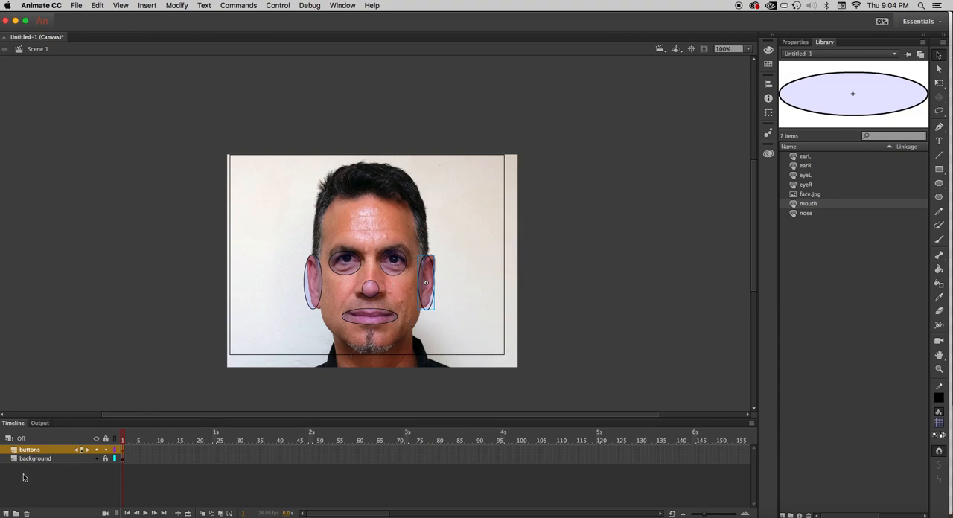
Step: Add a new layer above the buttons layer and insert a keyframe at its frame 2
click(5, 514)
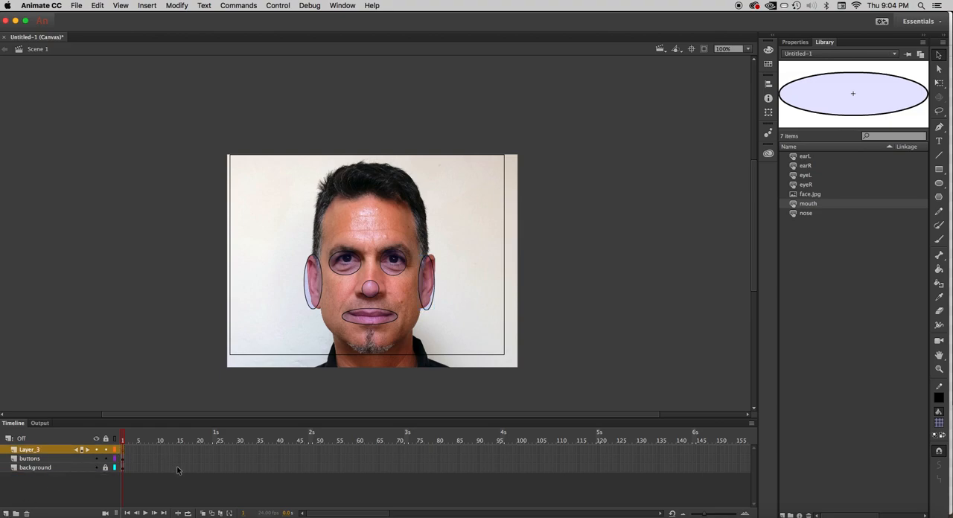
right_click(127, 451)
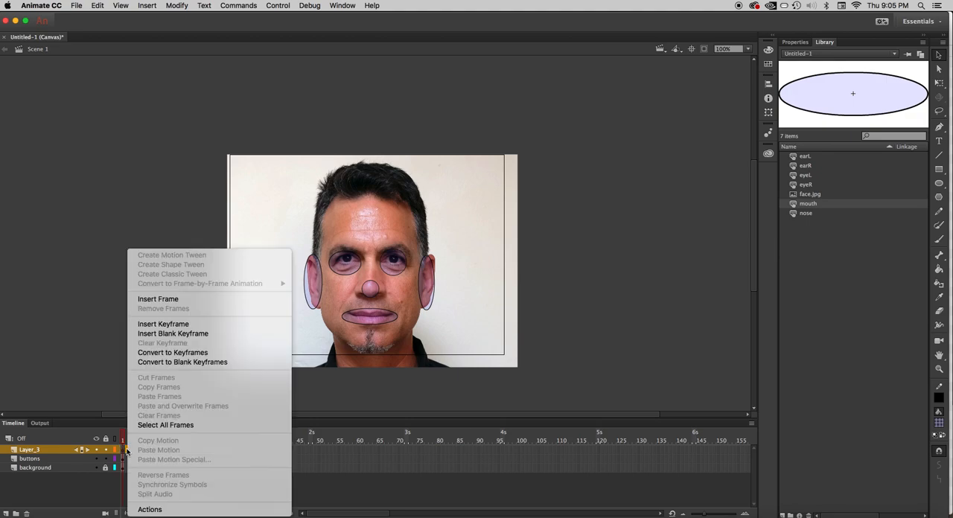
click(170, 325)
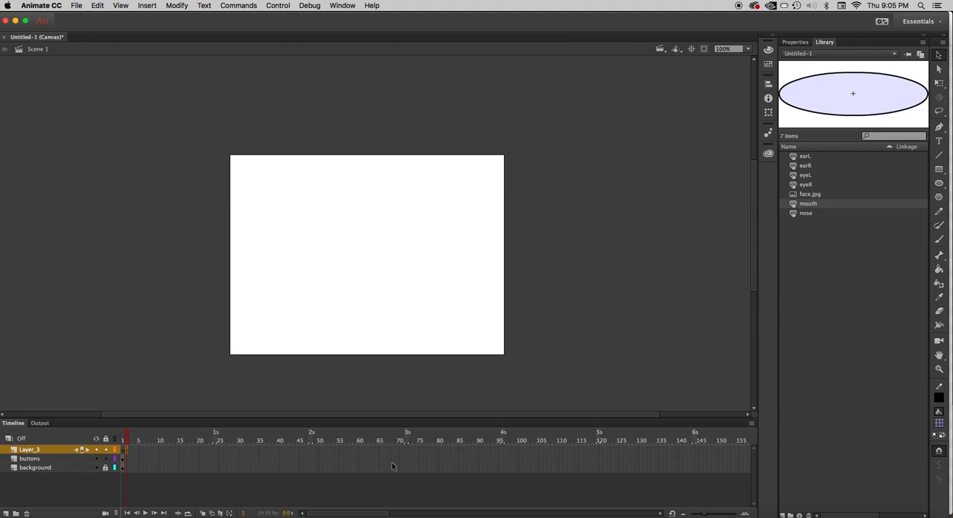
Step: Extend the buttons and background layers to frame 80 and return the playhead to the start of the timeline
click(438, 458)
right_click(439, 459)
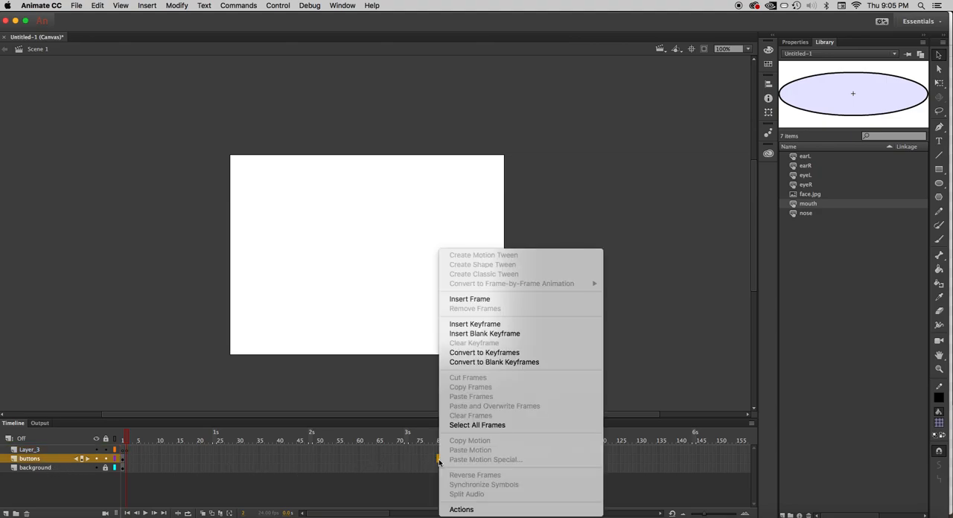
click(453, 299)
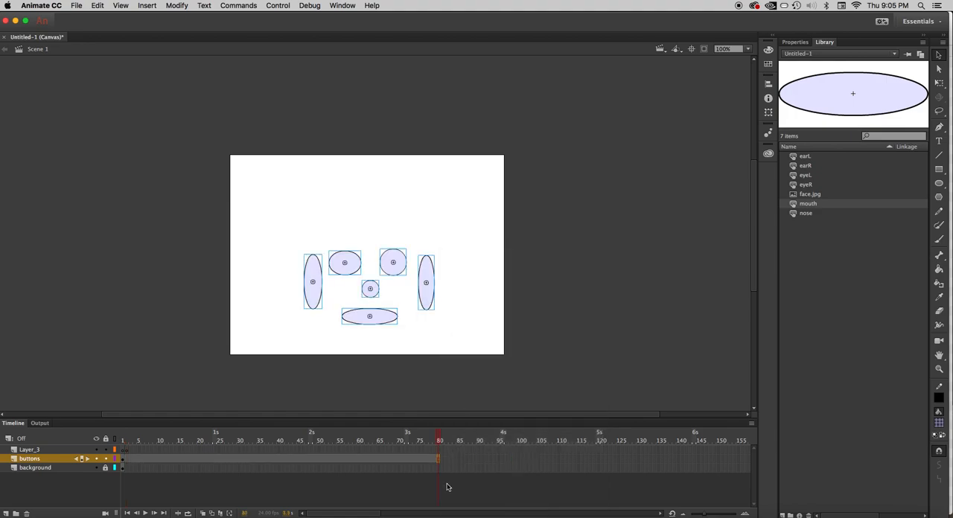
click(439, 467)
right_click(439, 468)
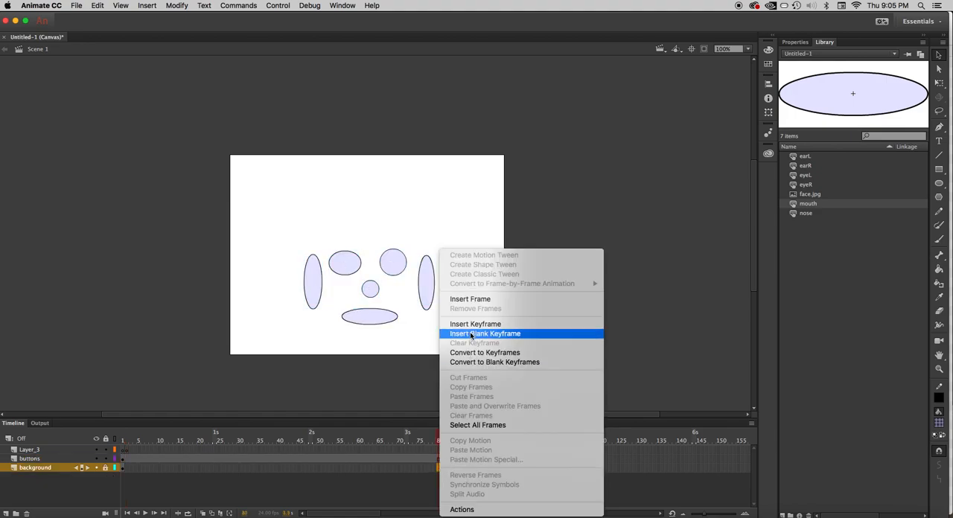
click(469, 299)
mouse_move(257, 440)
mouse_down()
mouse_move(438, 442)
mouse_move(191, 443)
mouse_move(440, 442)
mouse_move(220, 447)
mouse_move(260, 447)
mouse_up()
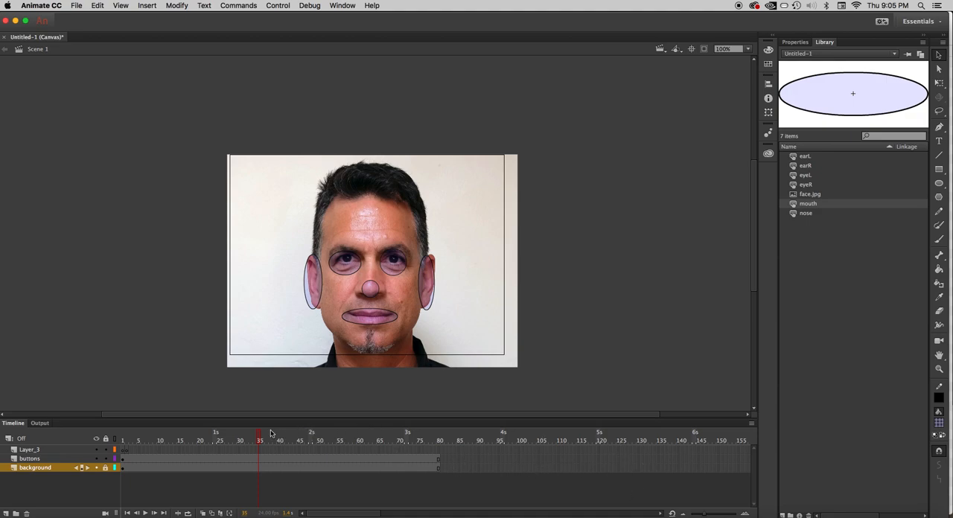
drag(260, 440, 122, 440)
Step: Rename the new top layer, which has a keyframe at frame 2, as "waves"
click(127, 450)
double_click(30, 451)
text(wa)
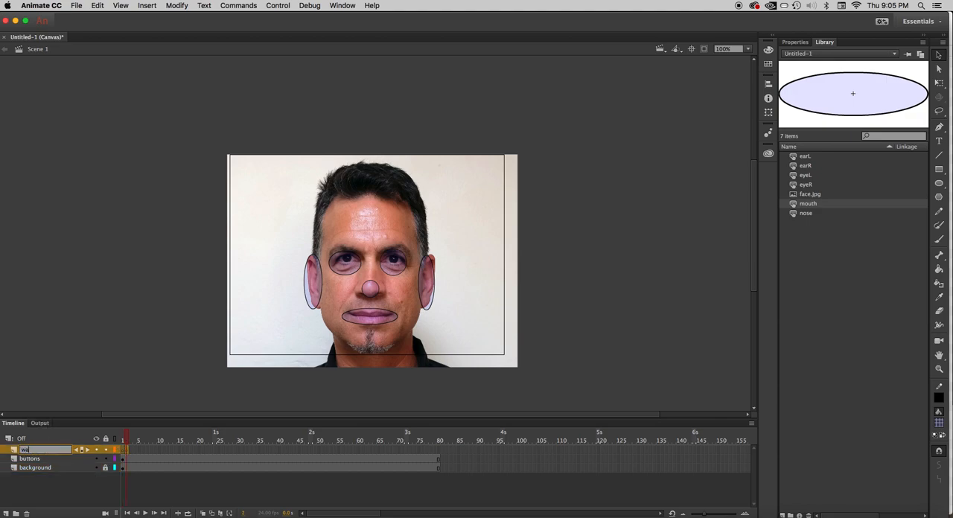
text(ves)
key(Return)
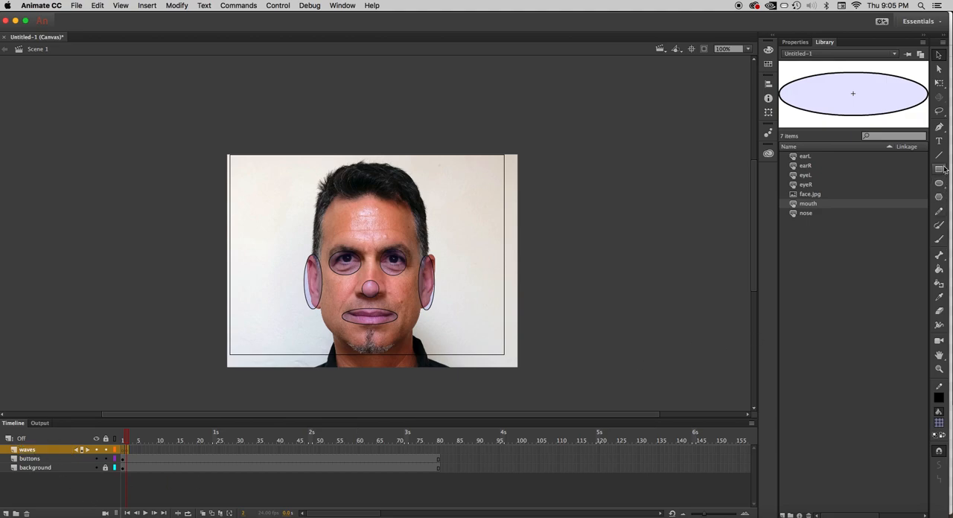
Step: Draw curved sound-wave lines with the Pencil tool beside the ear on the photo's right side, on frame 2 of the waves layer
click(939, 211)
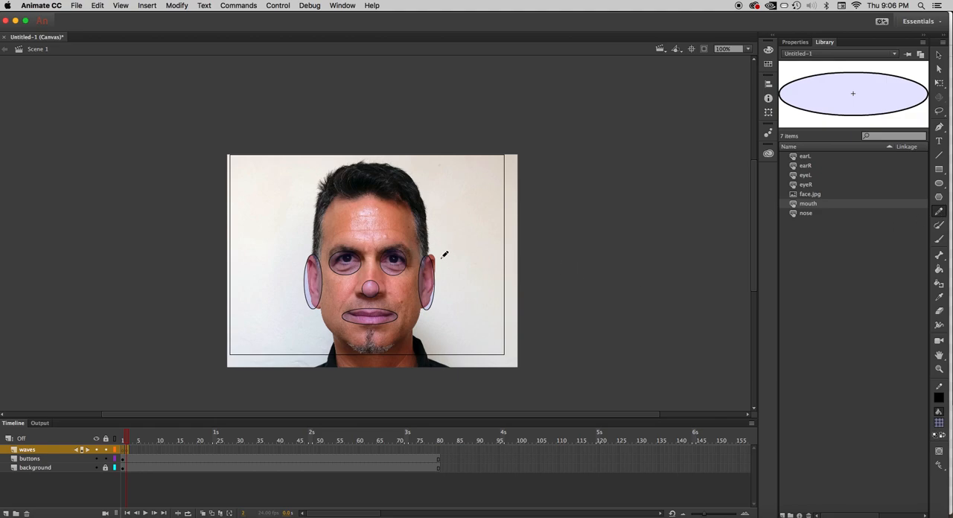
mouse_move(442, 248)
mouse_down()
mouse_move(436, 308)
mouse_move(452, 270)
mouse_move(446, 308)
mouse_up()
mouse_move(451, 247)
mouse_down()
mouse_move(463, 263)
mouse_move(452, 313)
mouse_up()
mouse_move(464, 240)
mouse_down()
mouse_move(473, 293)
mouse_move(464, 308)
mouse_up()
mouse_move(477, 242)
mouse_down()
mouse_move(494, 288)
mouse_move(489, 321)
mouse_up()
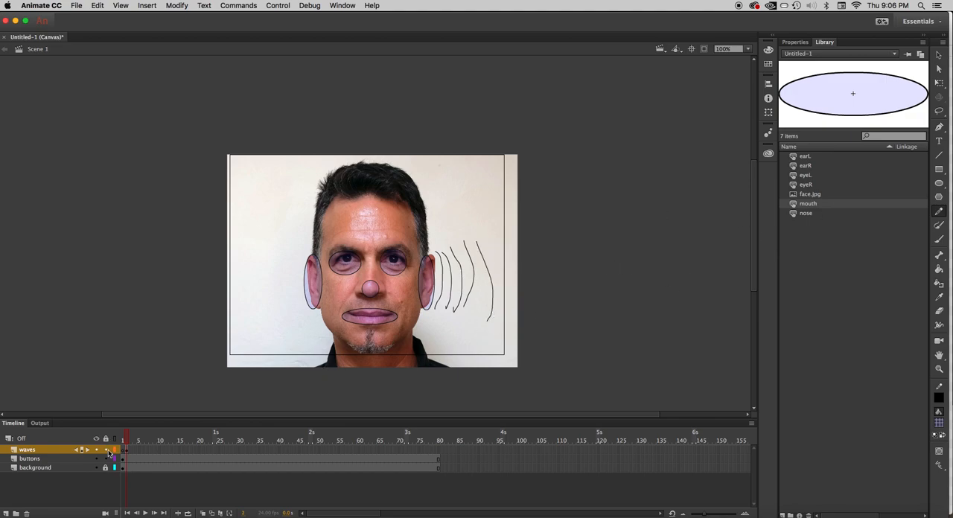
Step: Extend the waves layer to frame 30 and preview the timeline, returning the playhead to frame 1
click(238, 450)
right_click(238, 450)
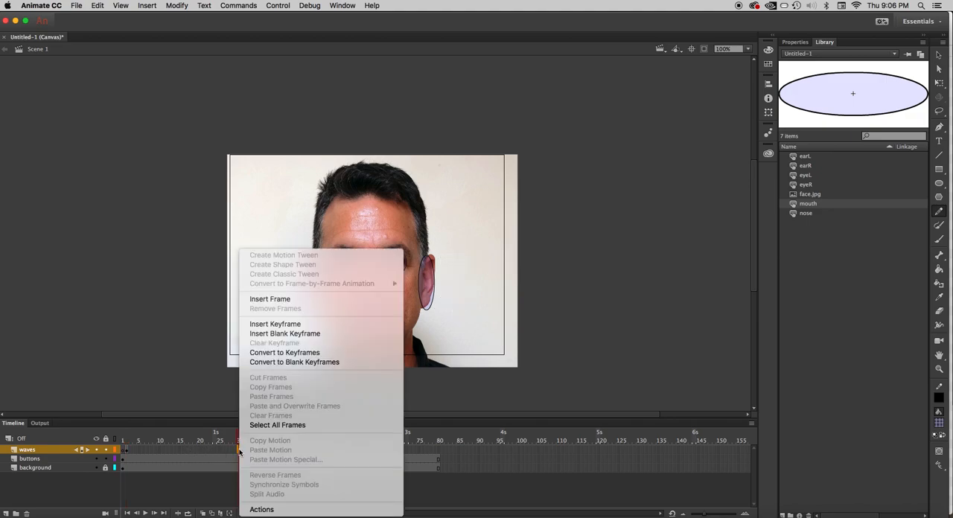
click(271, 299)
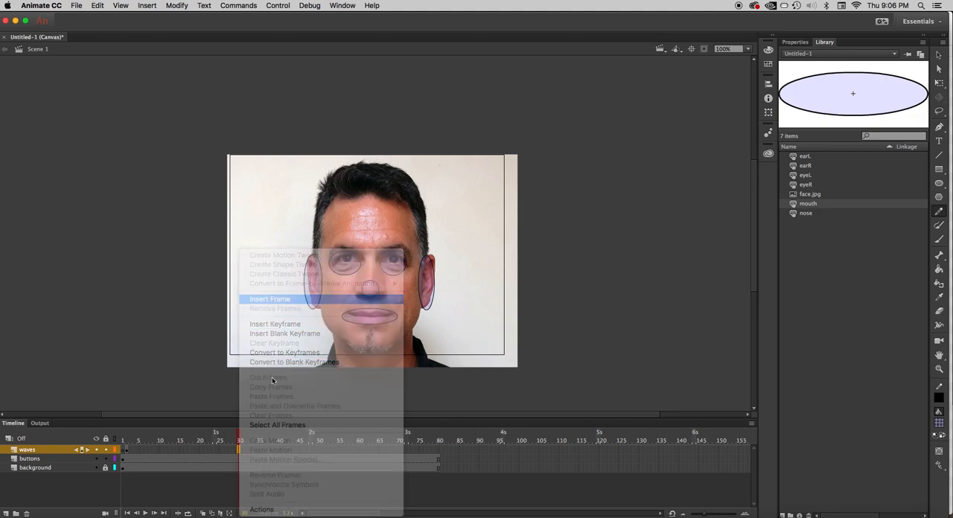
key(Return)
drag(236, 433, 86, 440)
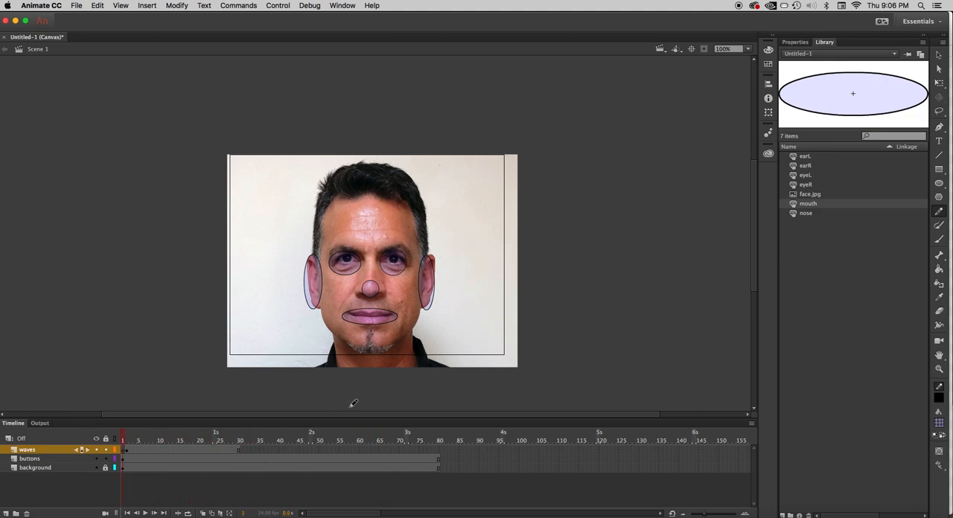
Step: Test the movie in the browser, close the preview and return to the timeline
click(939, 55)
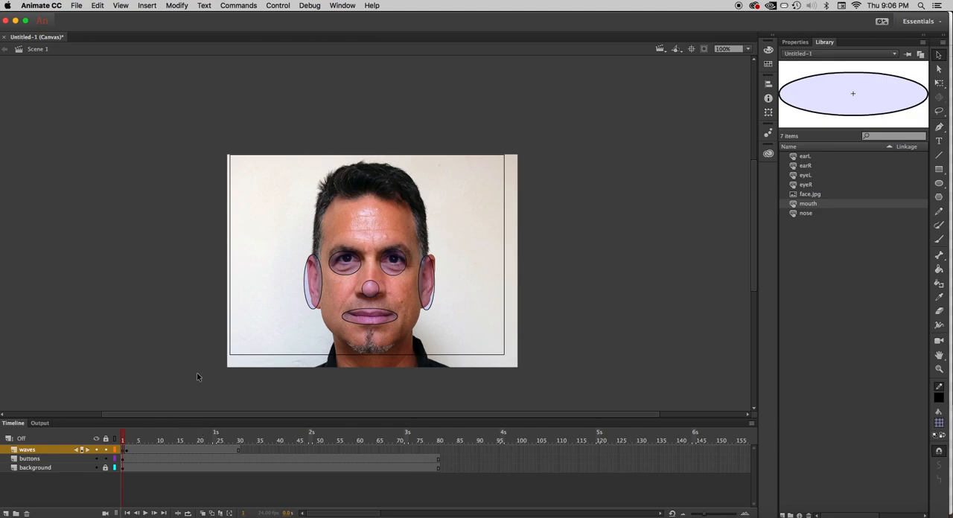
key(super+Return)
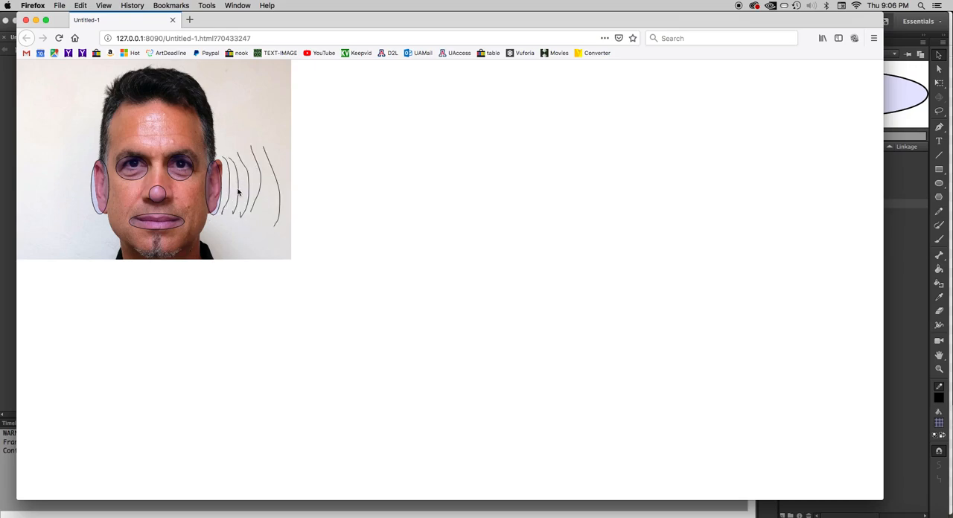
click(172, 20)
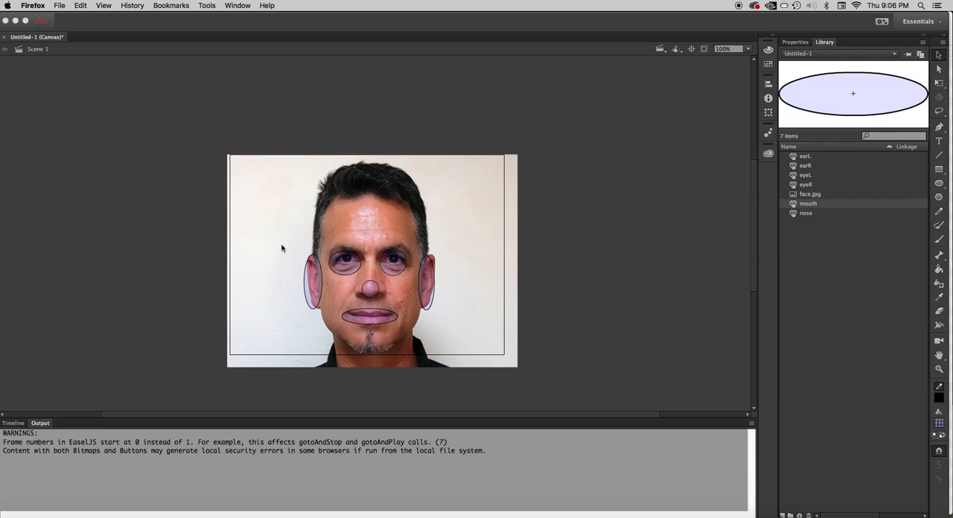
click(18, 422)
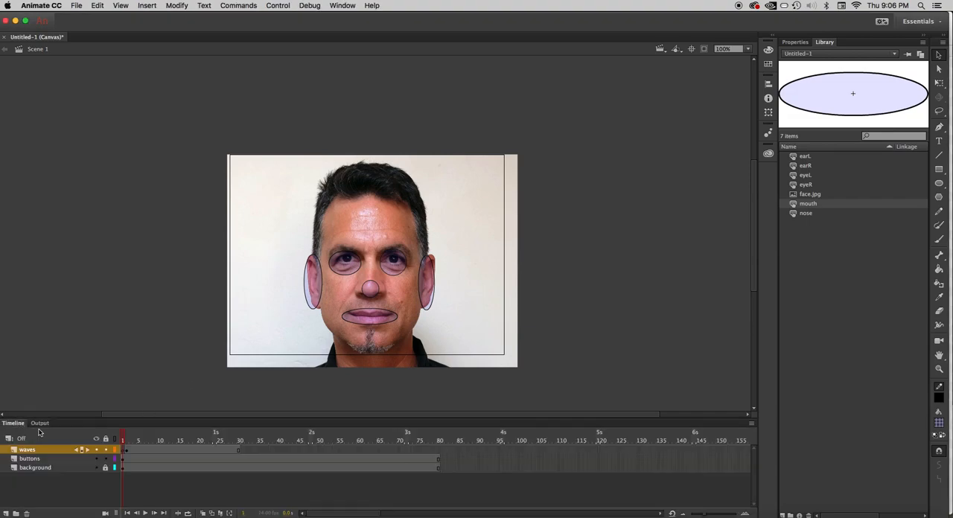
drag(122, 436, 87, 436)
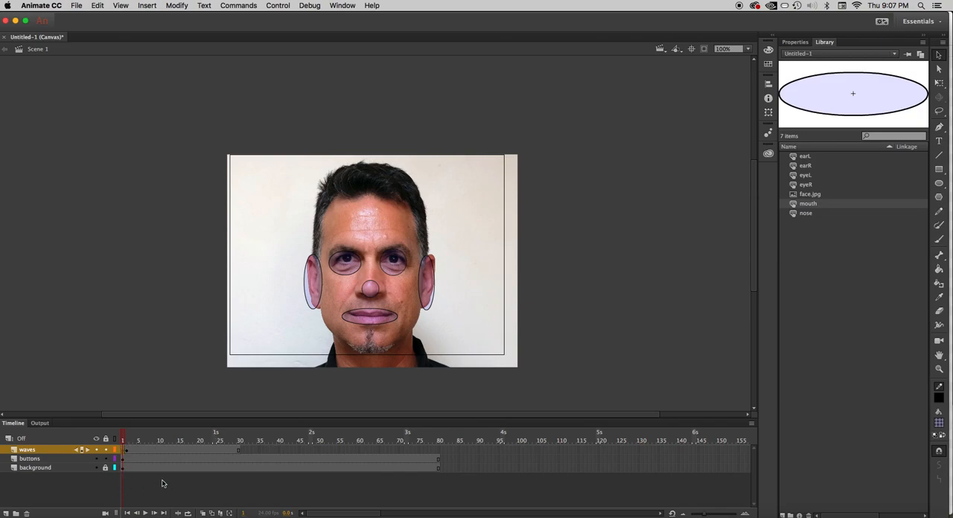
Step: Add the HTML5 Canvas "Stop at this Frame" code snippet to frame 1 and test the movie in the browser
mouse_move(124, 436)
mouse_down()
mouse_move(429, 445)
mouse_move(61, 431)
mouse_up()
click(343, 4)
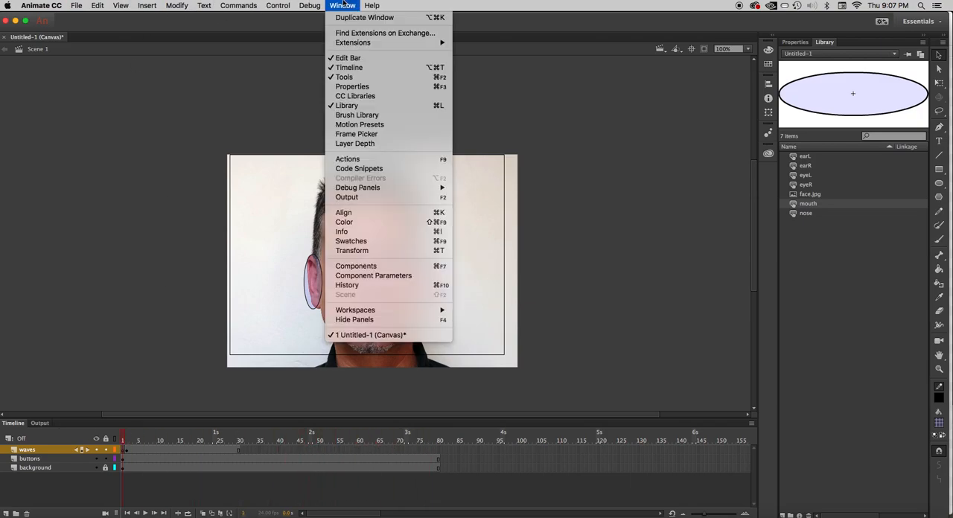
click(338, 169)
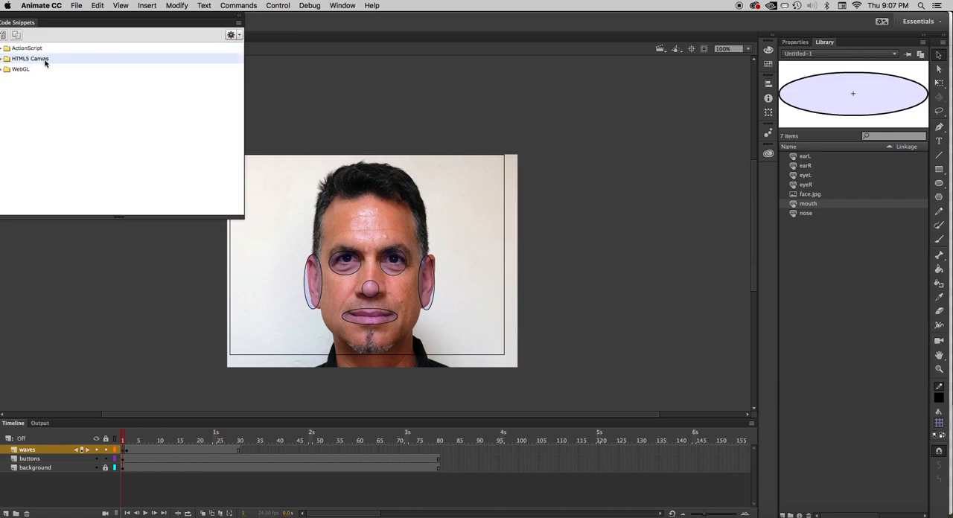
click(2, 59)
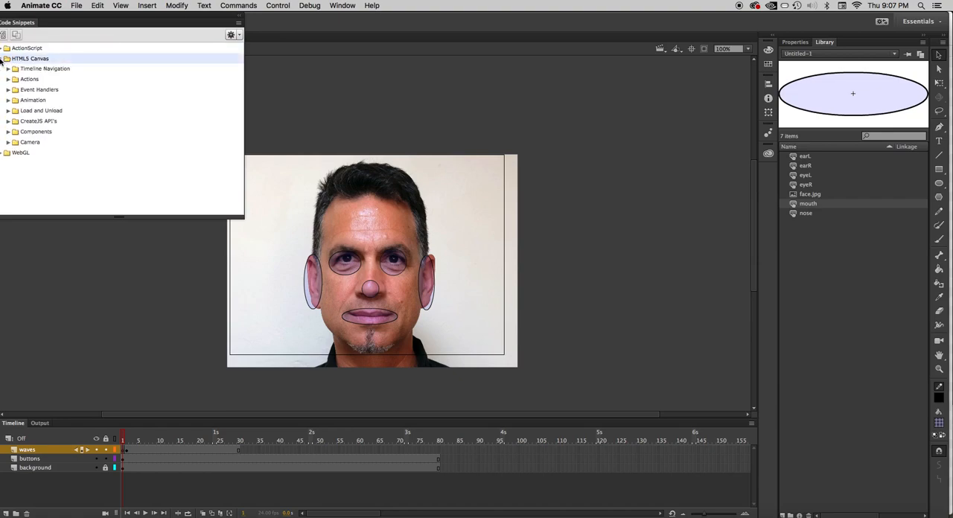
click(10, 70)
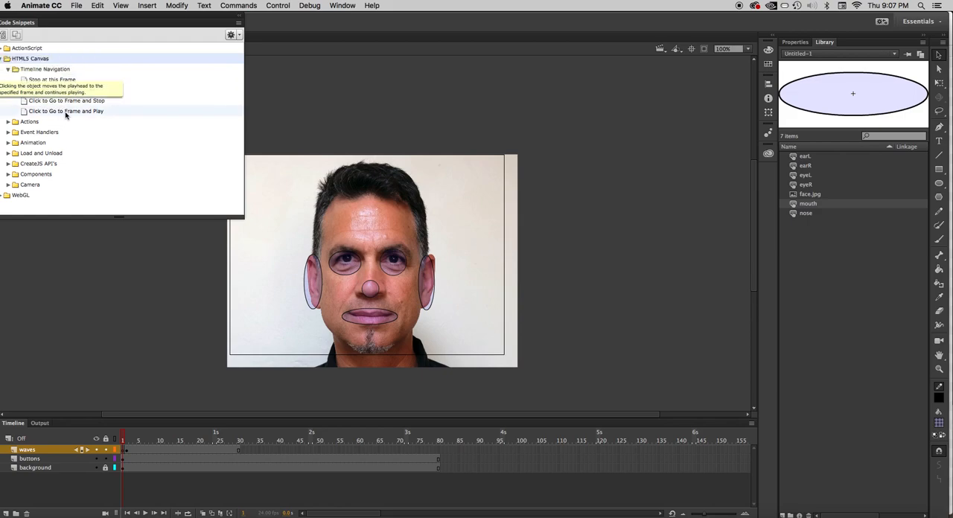
double_click(24, 80)
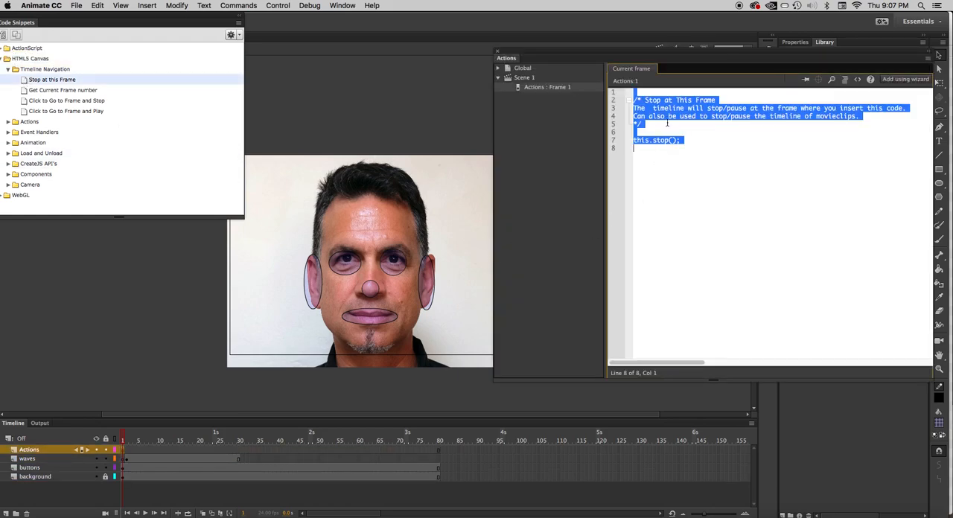
click(661, 147)
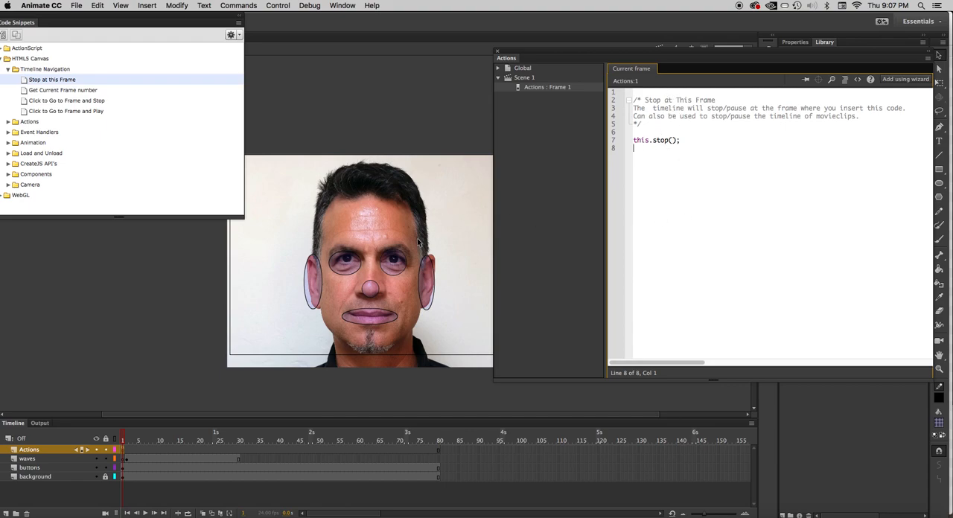
key(super+Return)
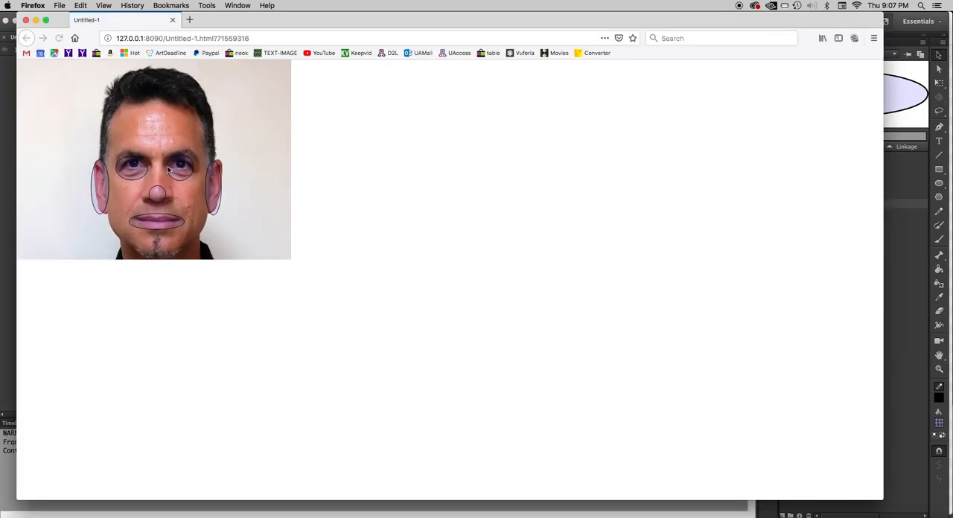
Step: Close the browser preview and add the "Click to Go to Frame and Play" snippet to the ear button on the photo's right side, using gotoAndPlay(1)
click(173, 21)
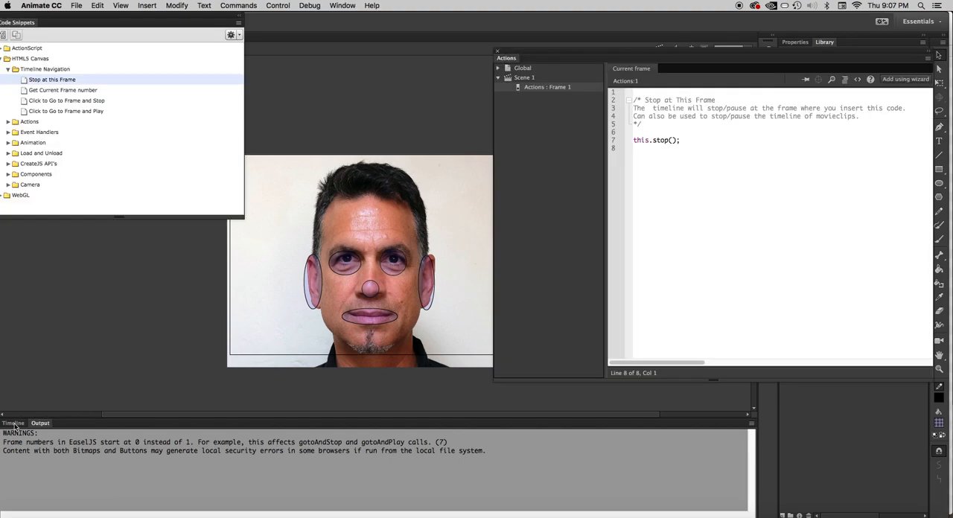
click(13, 423)
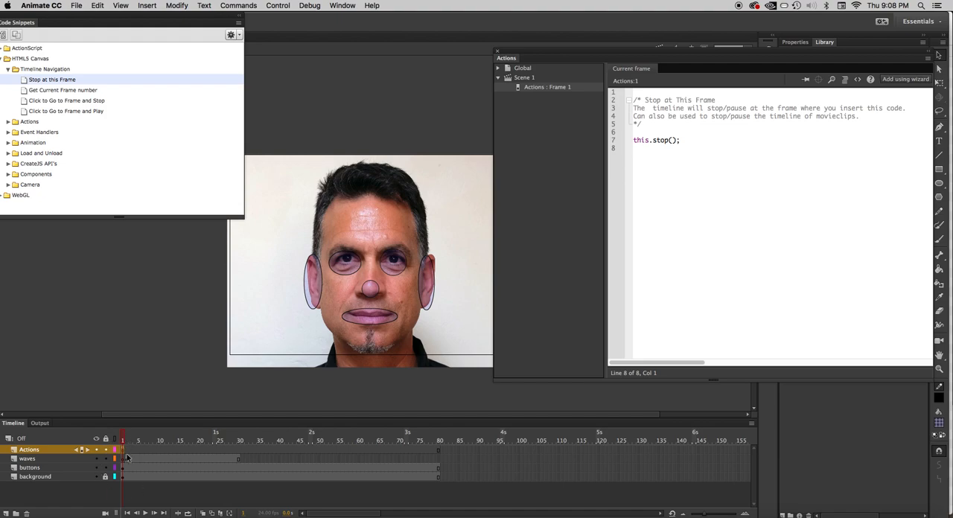
click(427, 289)
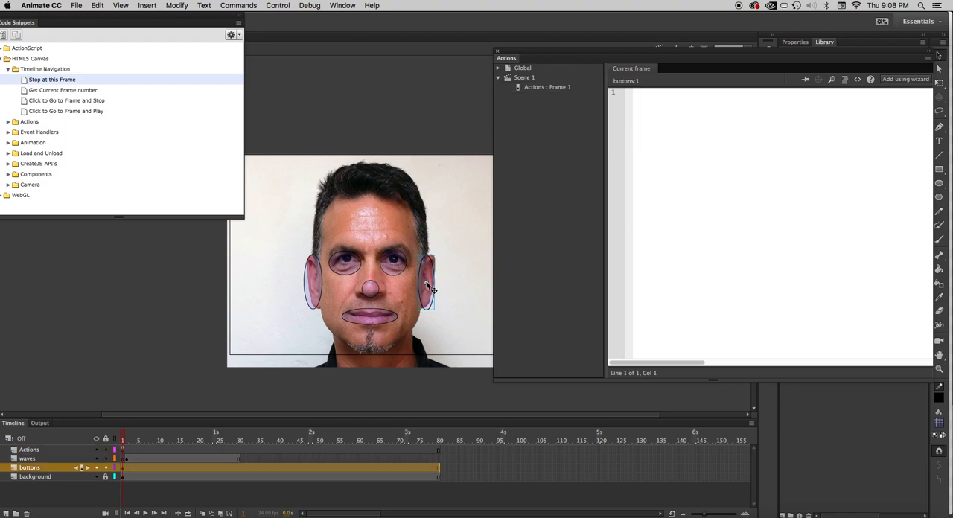
double_click(76, 113)
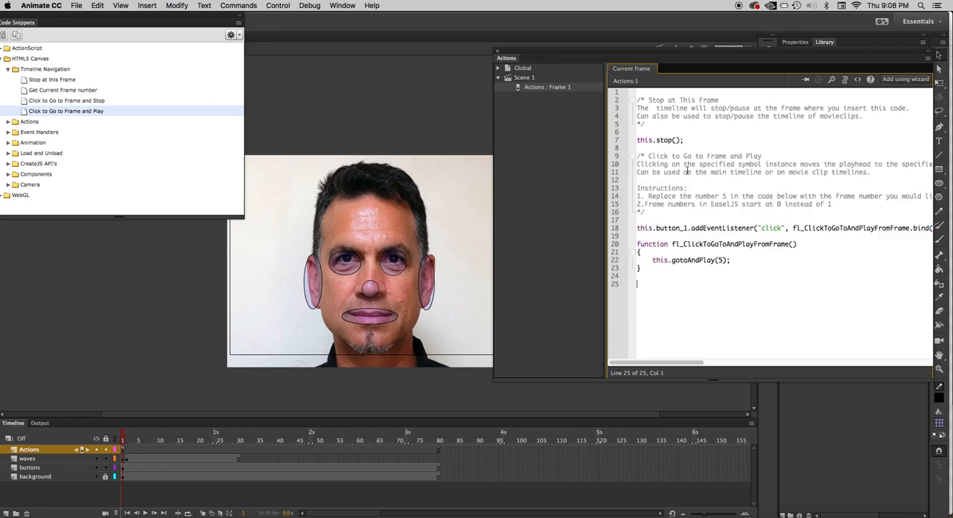
click(722, 262)
Step: Test the ear button's playback in the browser, close the preview and return to the timeline
key(super+Return)
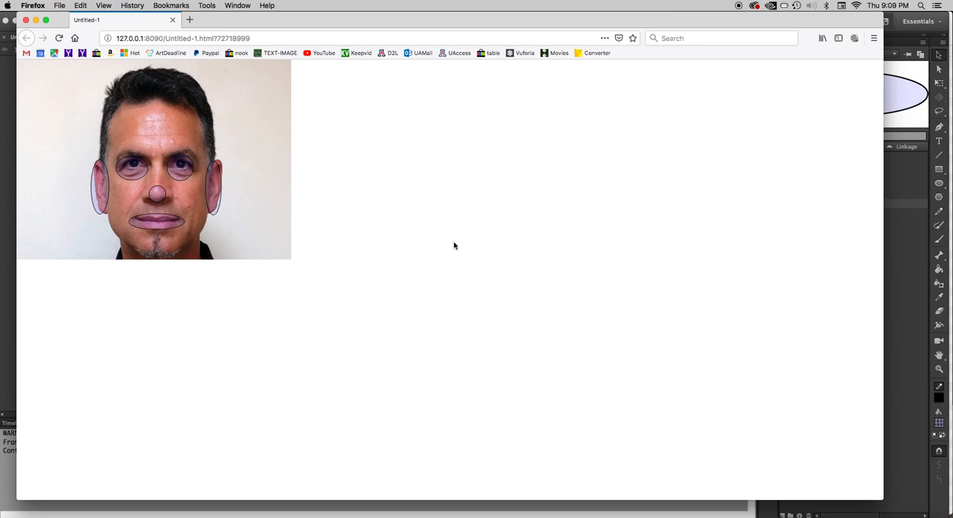
click(173, 20)
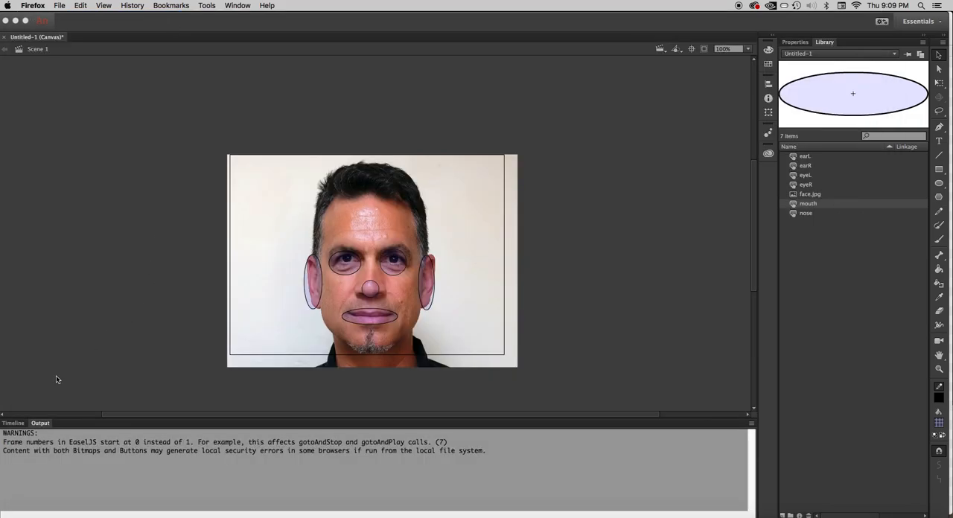
click(15, 423)
click(20, 424)
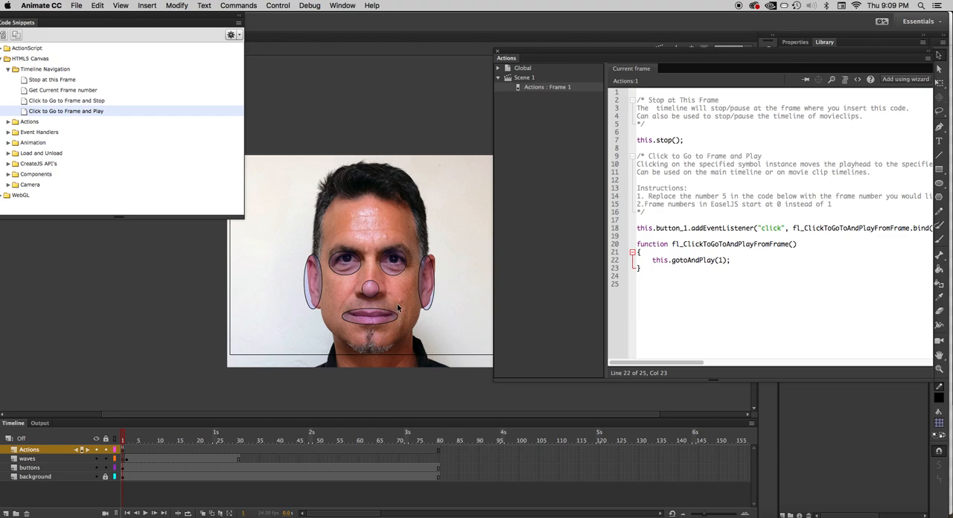
Step: Add a new layer above the waves layer and name it eye1
click(396, 267)
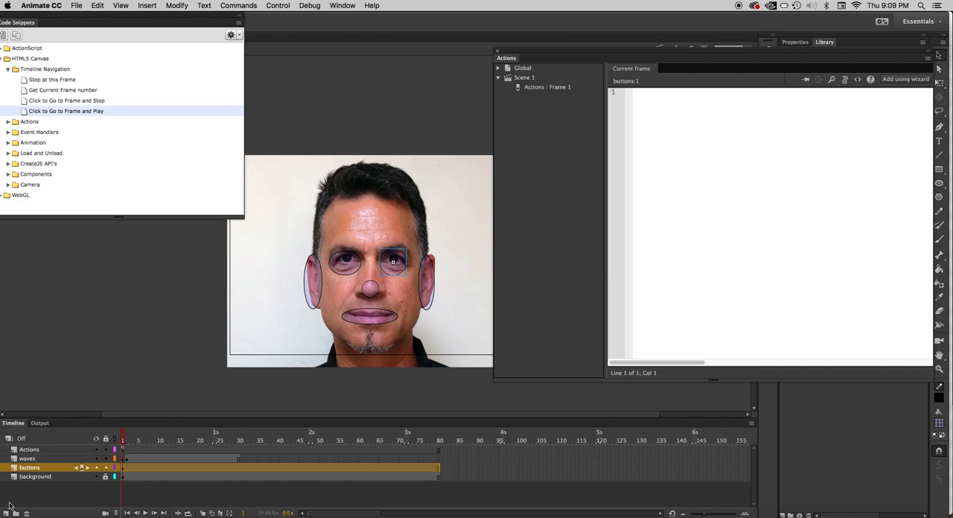
click(27, 459)
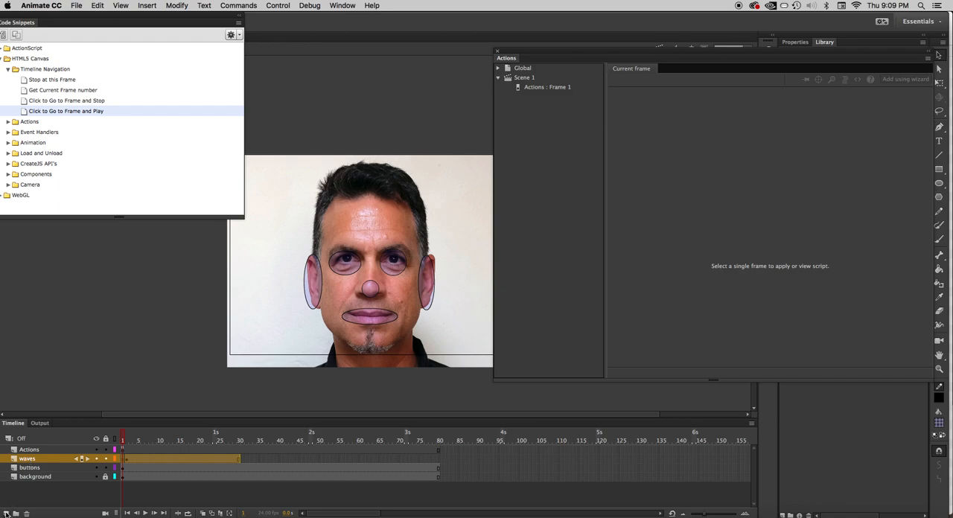
click(6, 513)
double_click(32, 460)
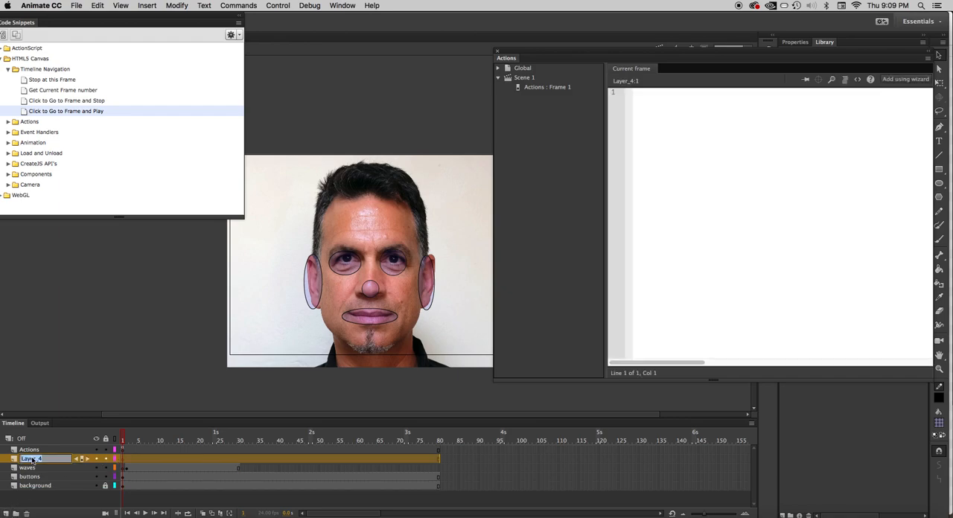
text(eye1)
key(Return)
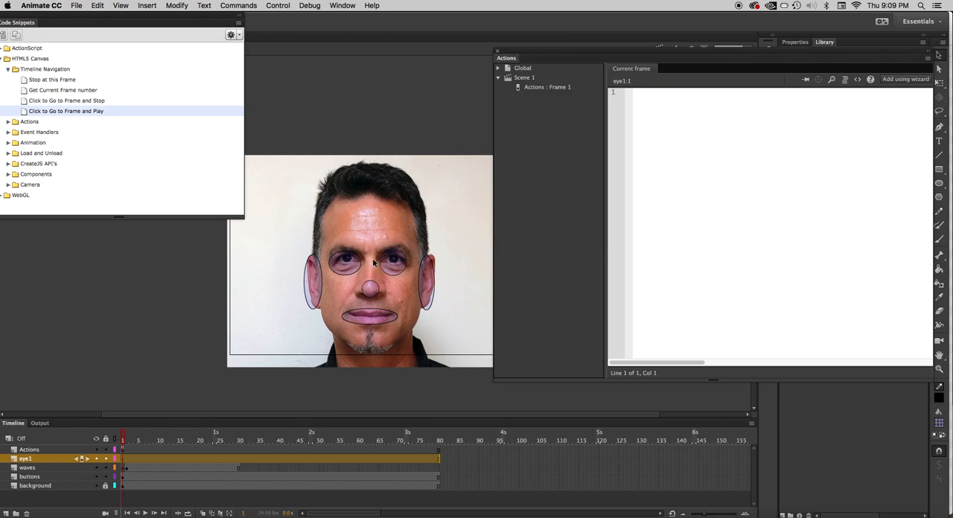
Step: Insert a keyframe at frame 31 of the eye1 layer, just after the waves layer ends
click(244, 460)
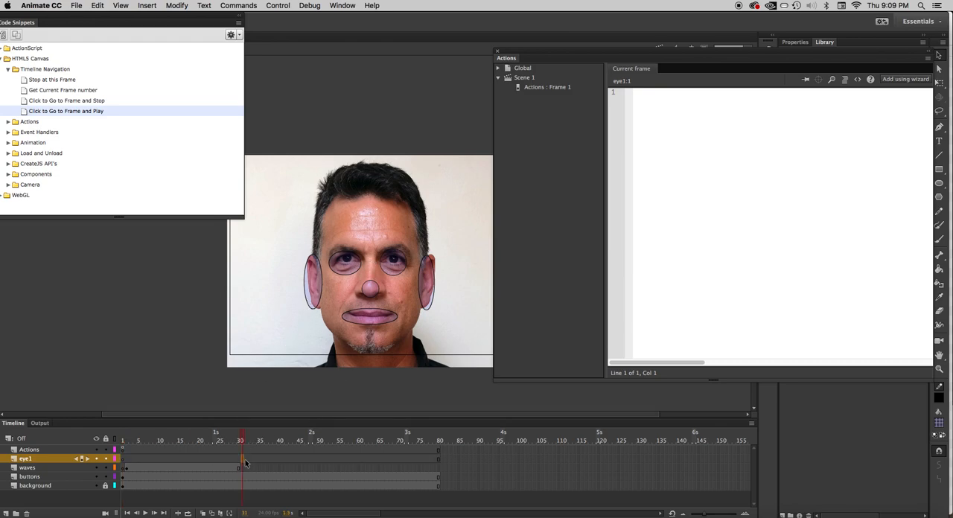
mouse_move(239, 441)
mouse_down()
mouse_move(210, 441)
mouse_move(240, 441)
mouse_move(246, 467)
mouse_up()
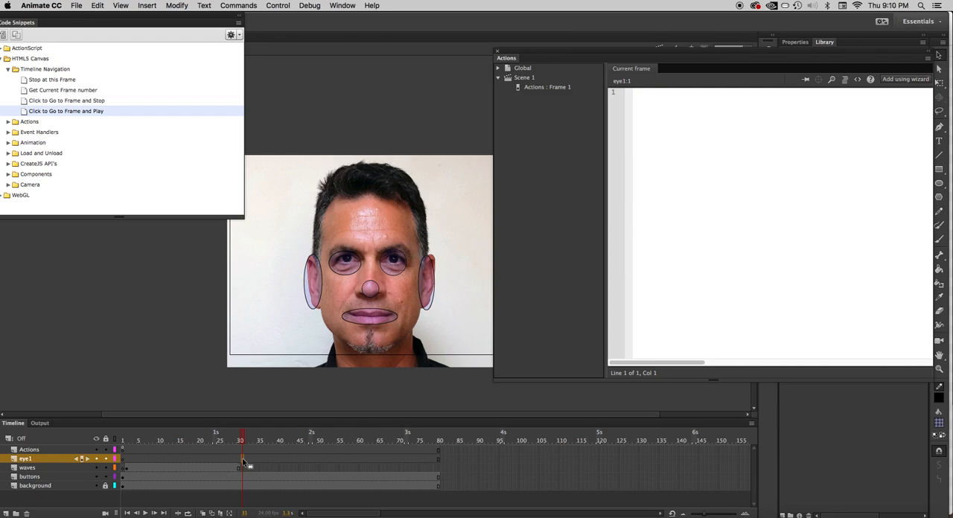
right_click(242, 458)
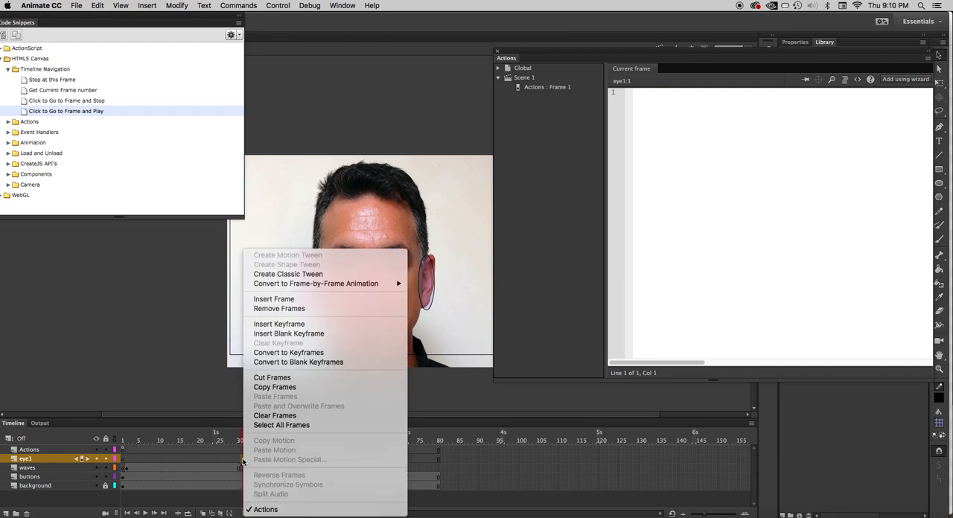
click(294, 330)
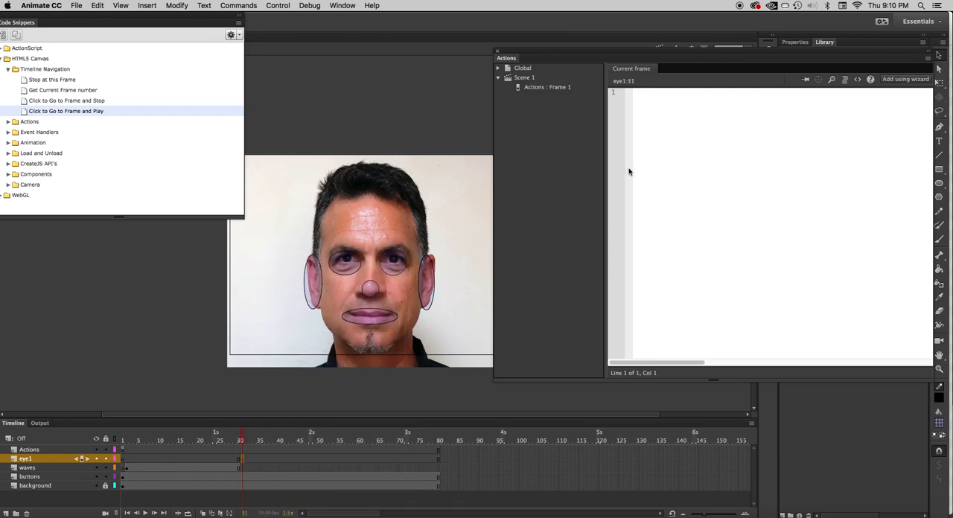
Step: Close the script editor and import eye.jpg from the face2interface folder into the library
click(498, 54)
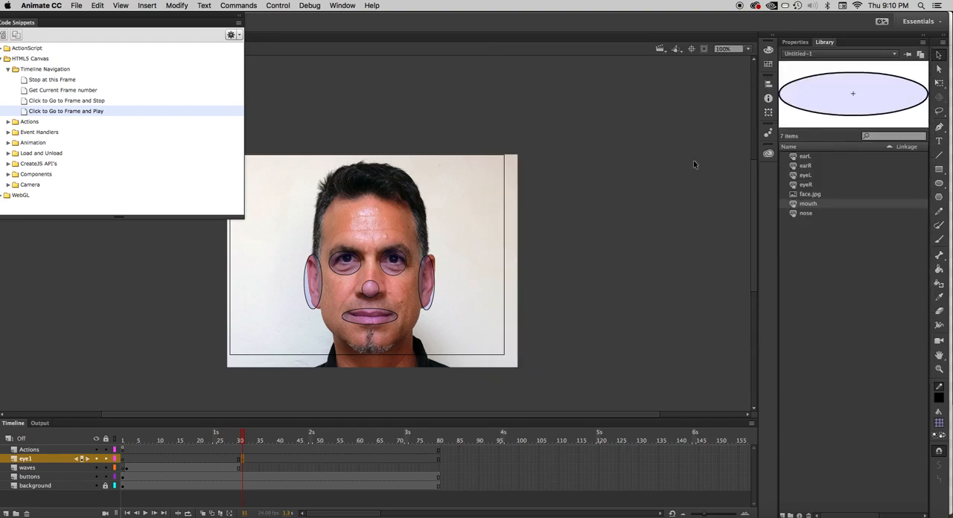
click(76, 6)
mouse_move(94, 134)
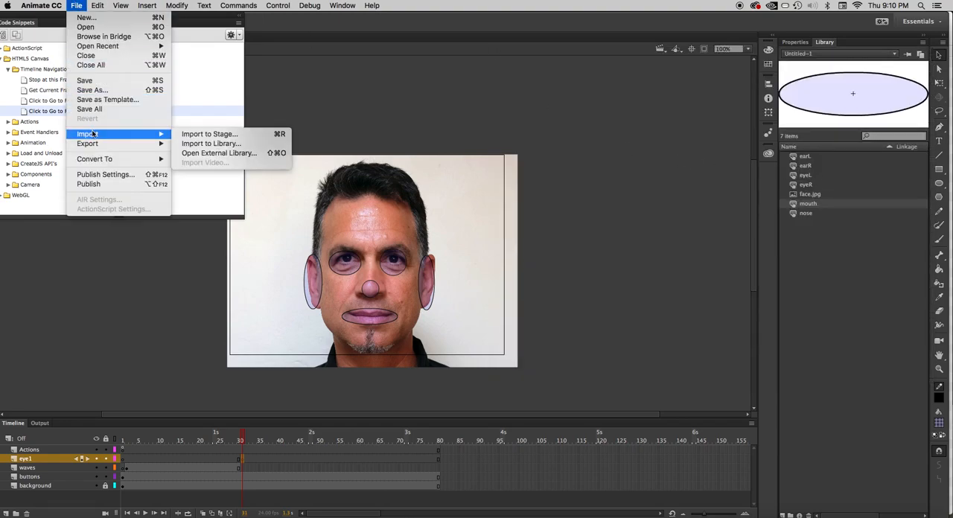
click(194, 144)
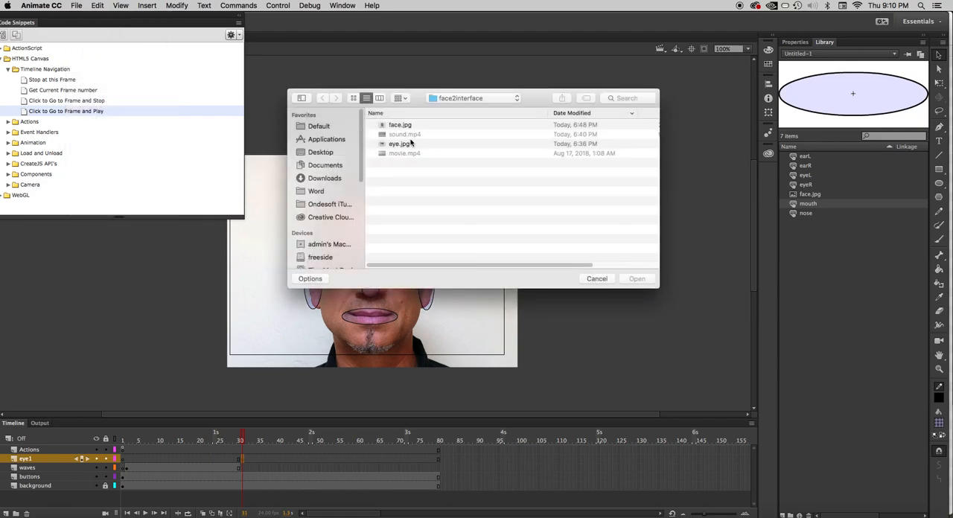
double_click(398, 144)
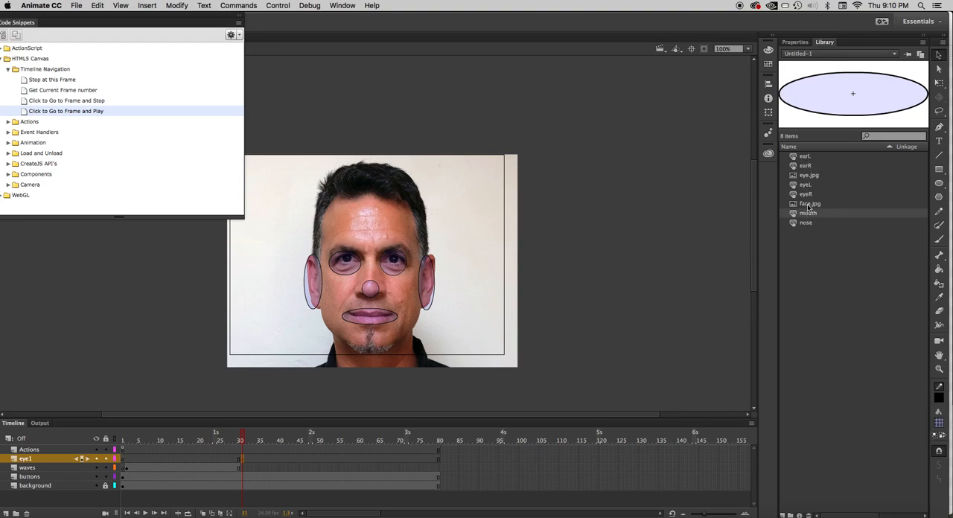
Step: Place eye.jpg on the stage at frame 31 of eye1 and scale it down to fit the middle of the forehead
click(807, 176)
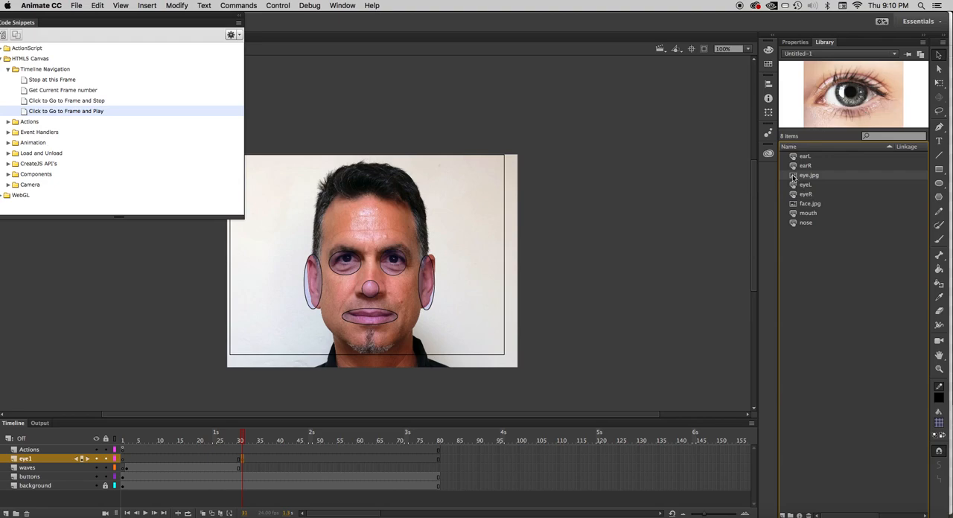
drag(792, 174, 370, 235)
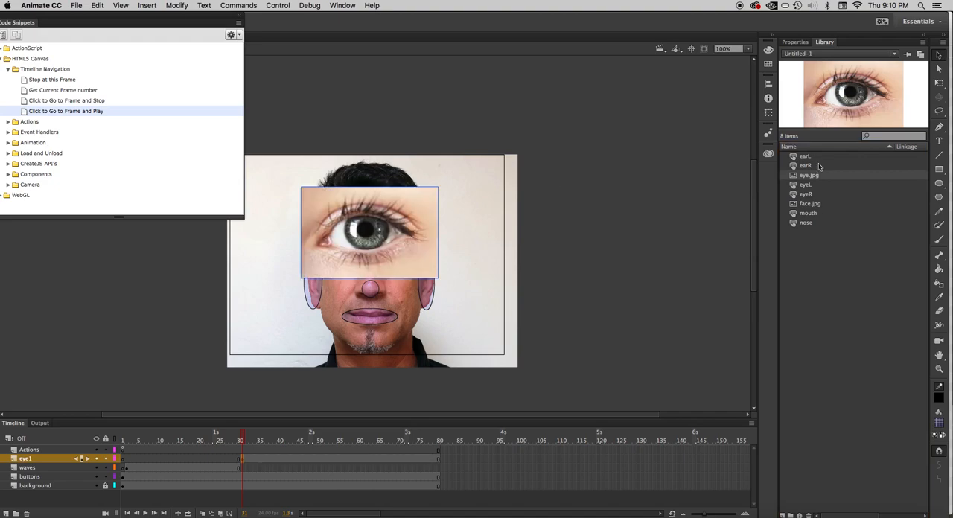
click(939, 82)
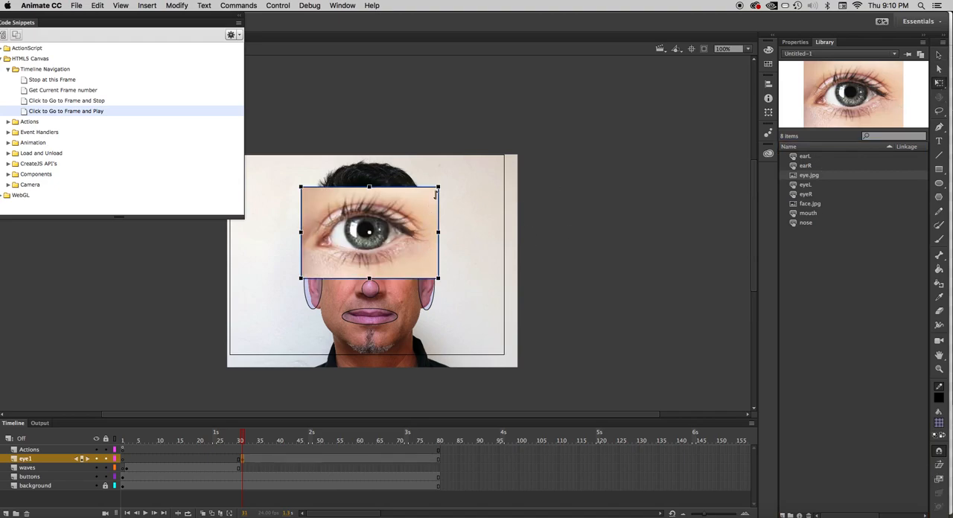
drag(439, 187, 380, 234)
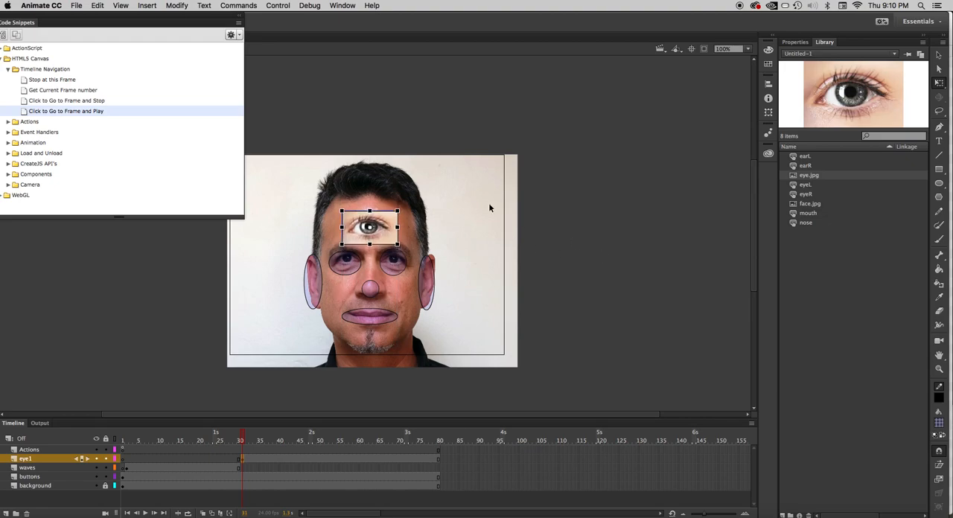
drag(395, 212, 388, 216)
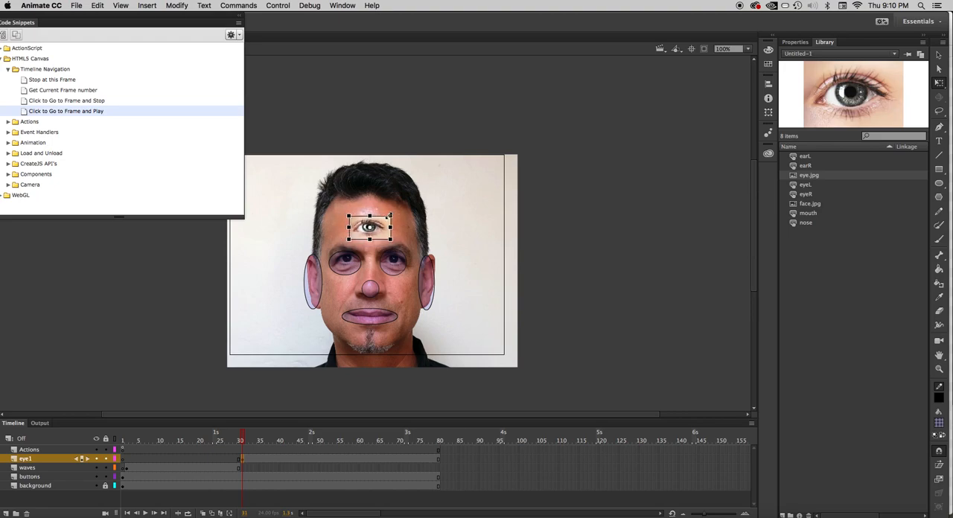
click(939, 55)
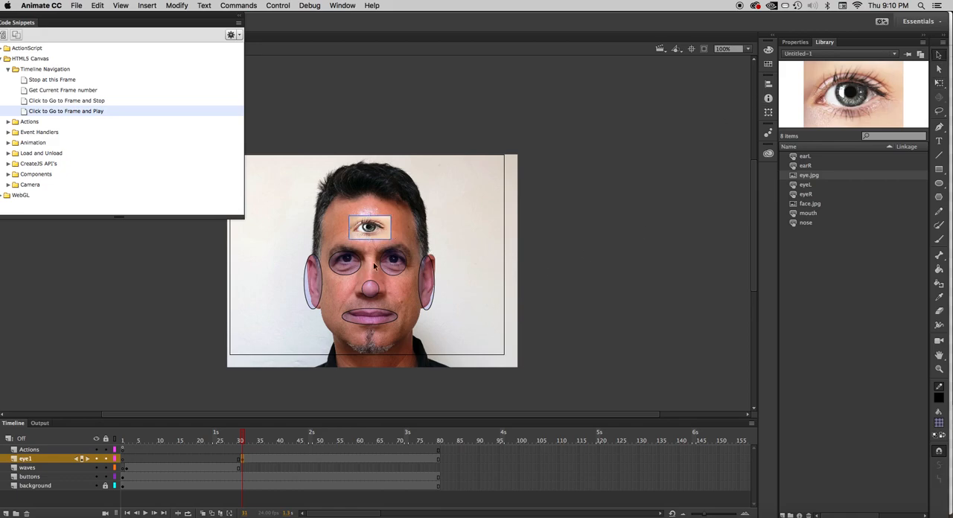
Step: Remove frames 61 to 80 from the eye1 layer
mouse_move(241, 441)
mouse_down()
mouse_move(347, 440)
mouse_move(252, 449)
mouse_up()
click(362, 462)
click(363, 462)
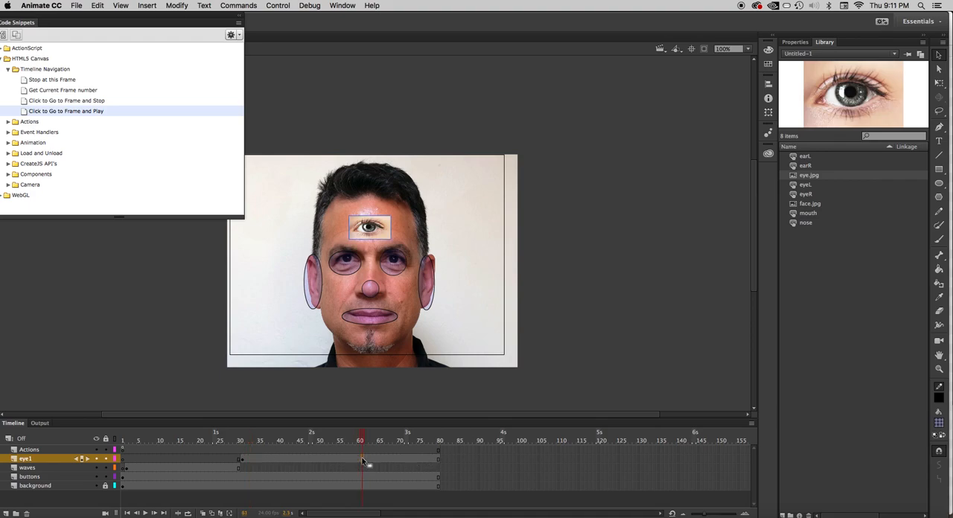
shift+click(439, 460)
right_click(438, 459)
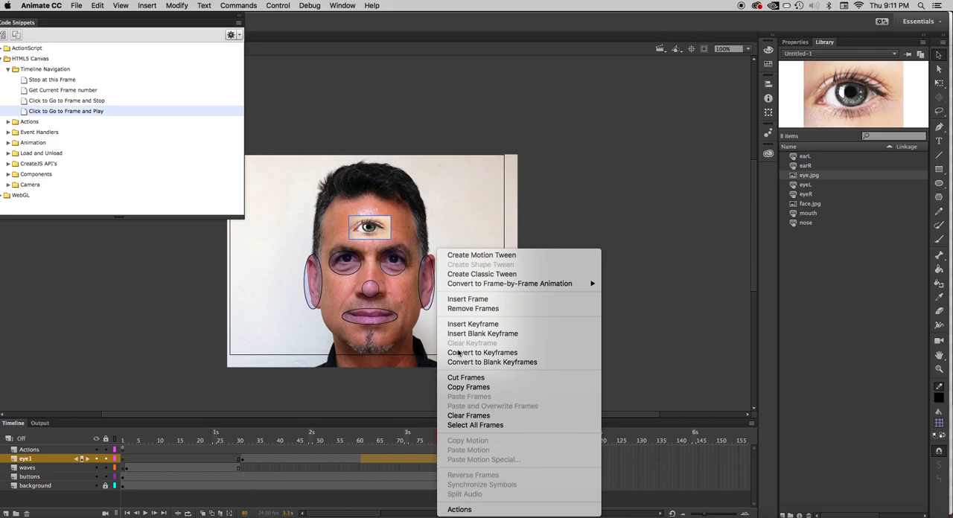
click(475, 309)
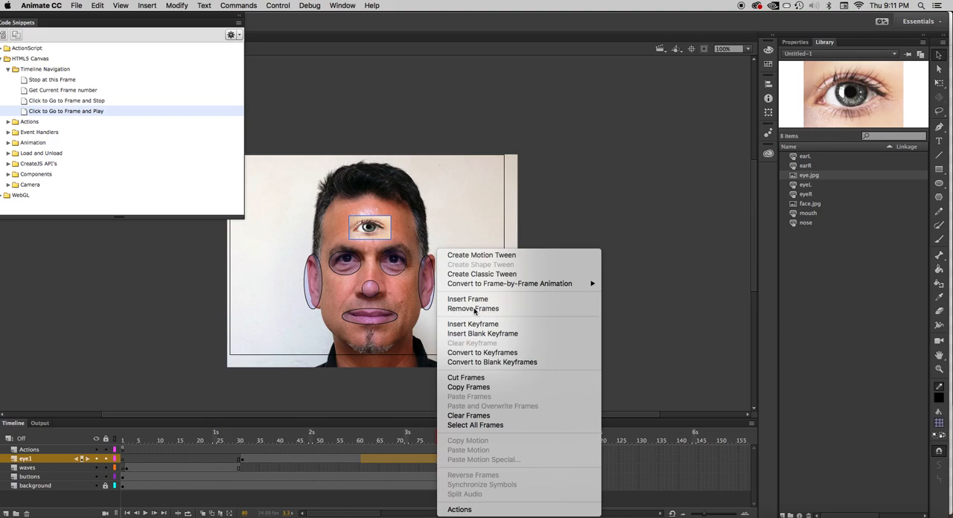
Step: Return the playhead to frame 1 and add the "Click to Go to Frame and Play" snippet to the eye button on the photo's right side
click(413, 449)
drag(410, 438, 243, 445)
click(243, 460)
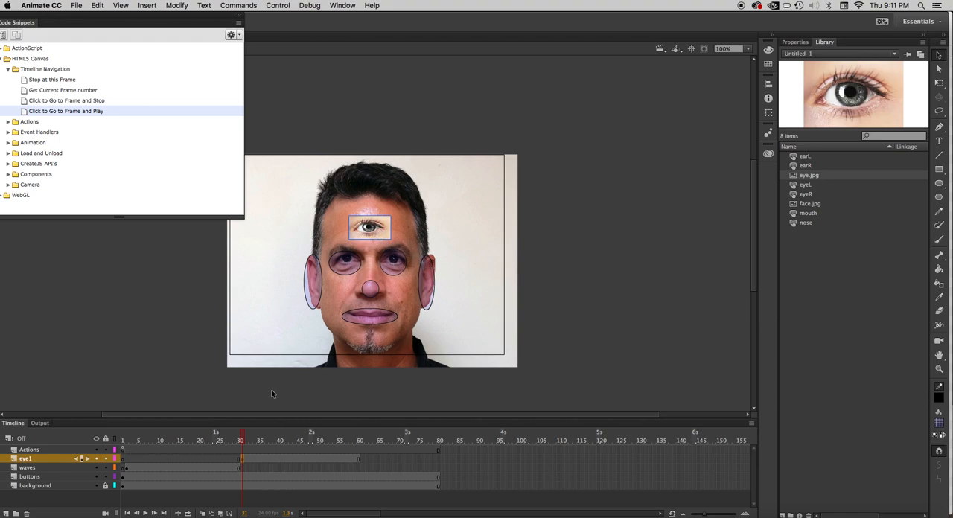
click(395, 266)
click(243, 437)
drag(242, 437, 117, 437)
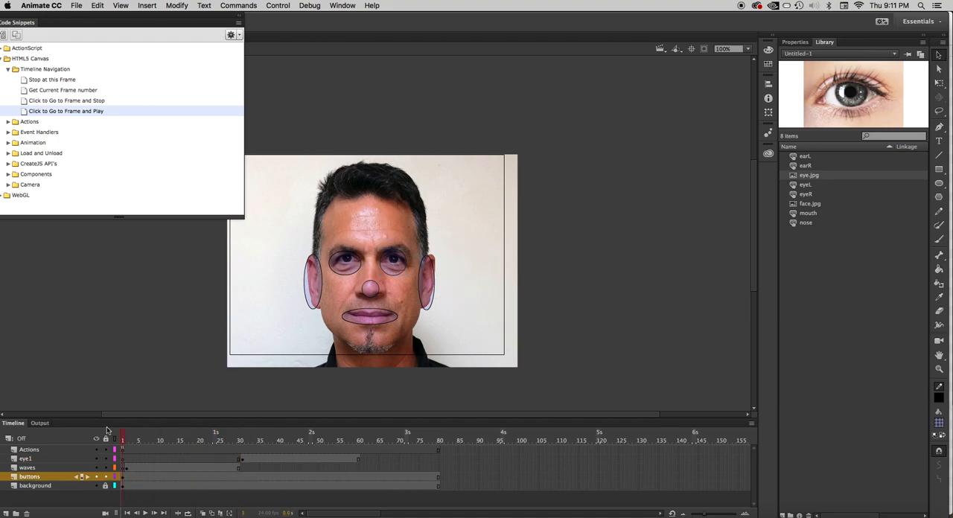
click(398, 263)
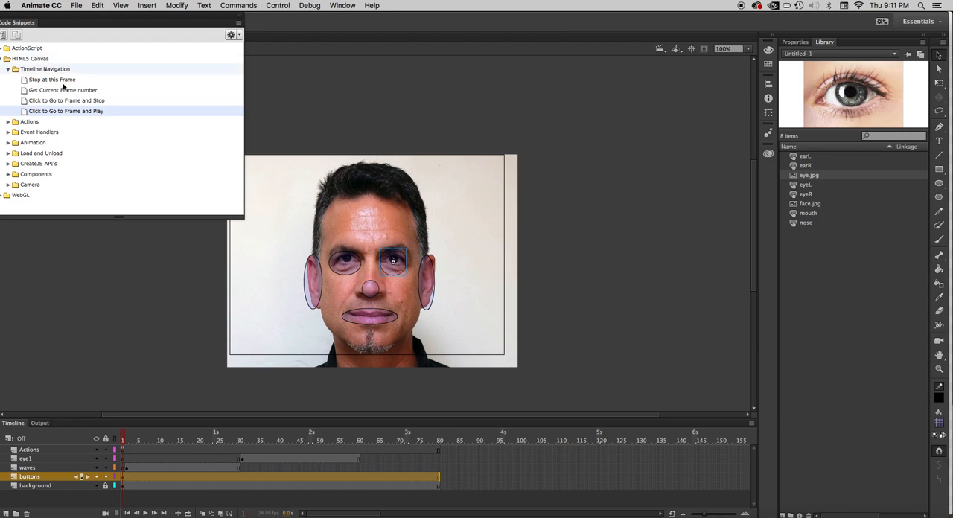
double_click(43, 113)
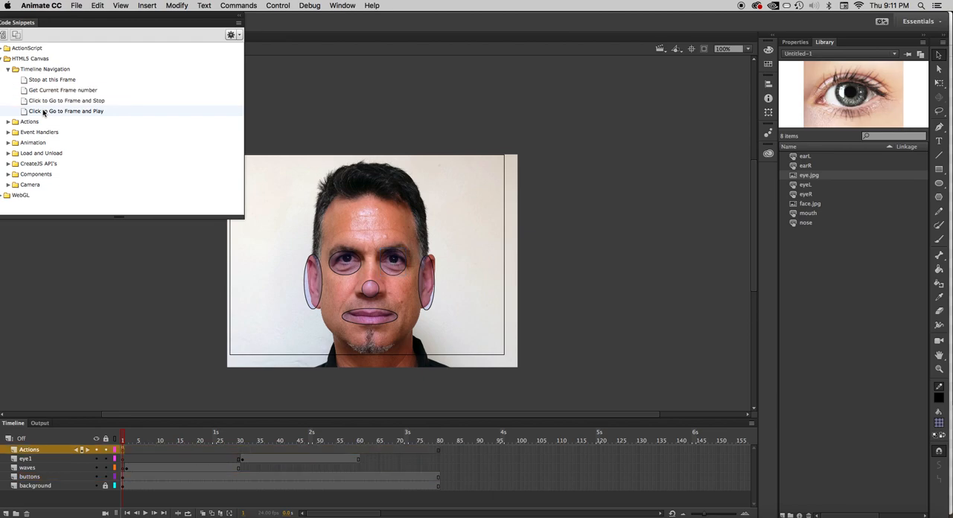
Step: Set the frame number in the second snippet's gotoAndPlay call to 30, checking where the eye image begins on the timeline
click(723, 328)
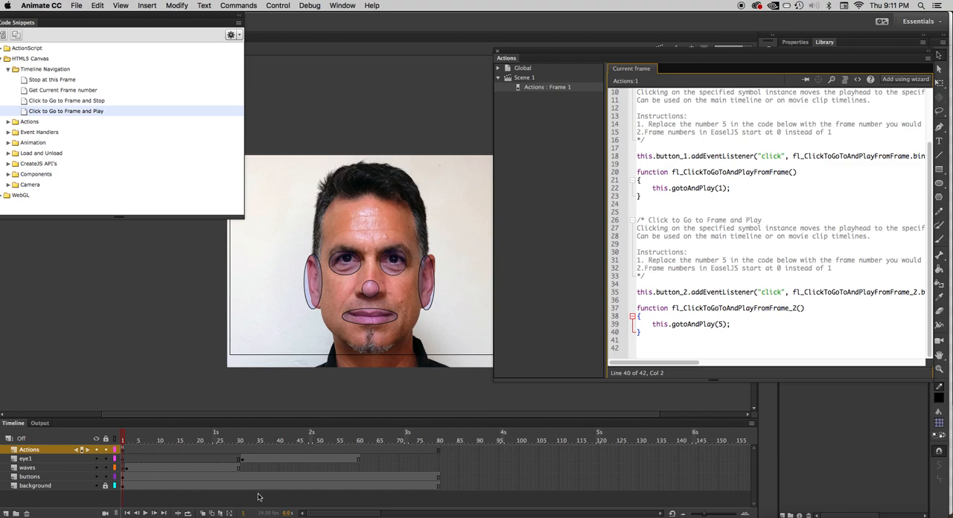
click(240, 450)
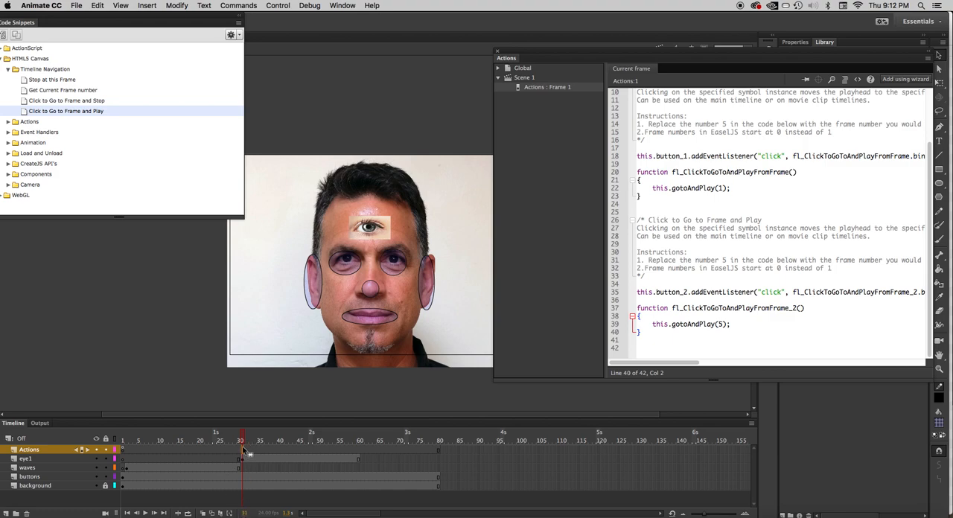
double_click(721, 323)
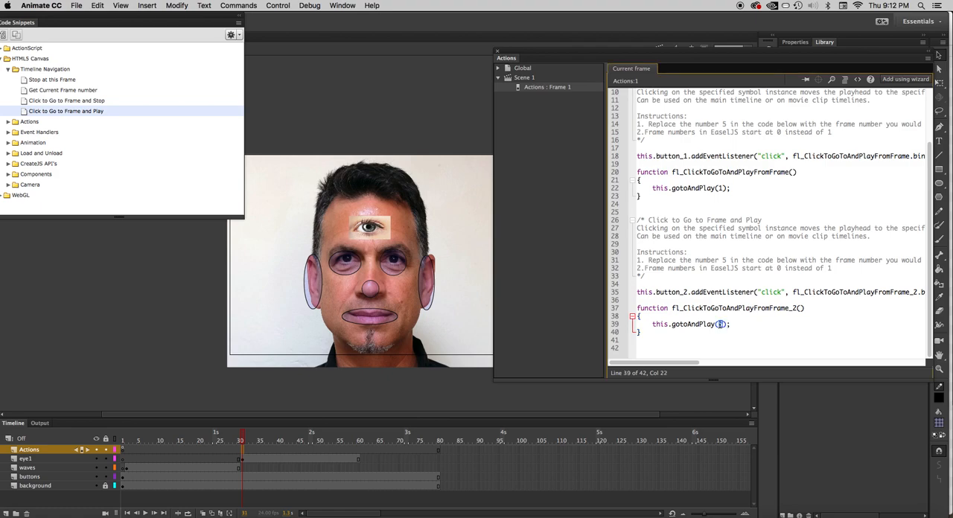
text(30)
Step: Test the movie in the browser, close the preview and return to the timeline
key(super+Return)
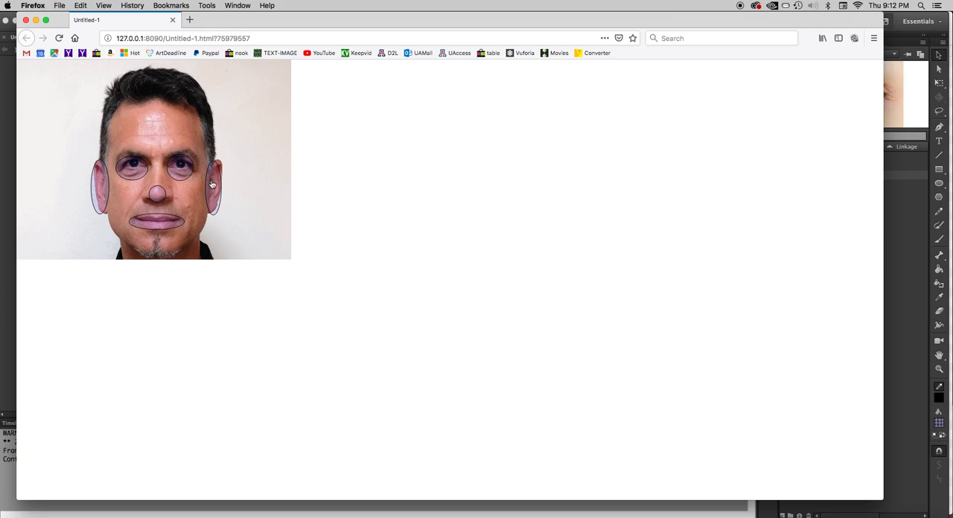
click(172, 20)
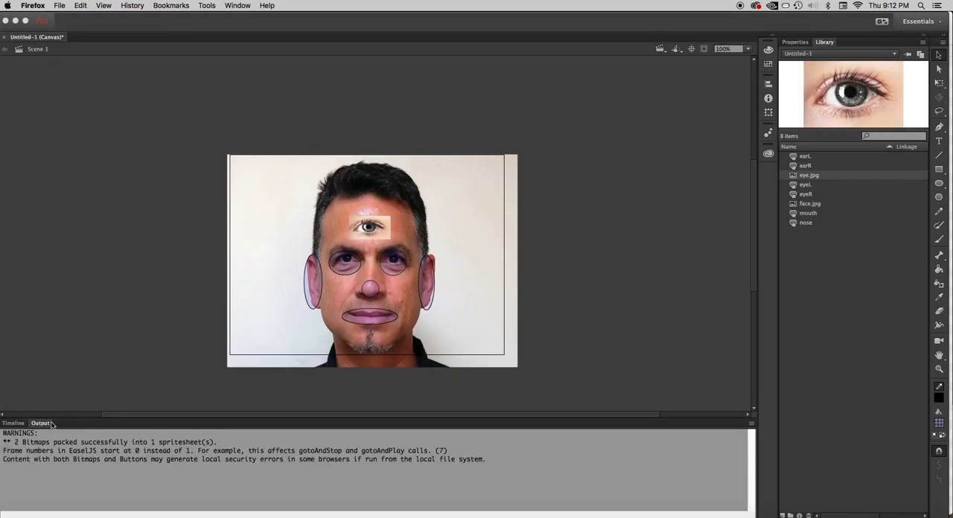
click(15, 429)
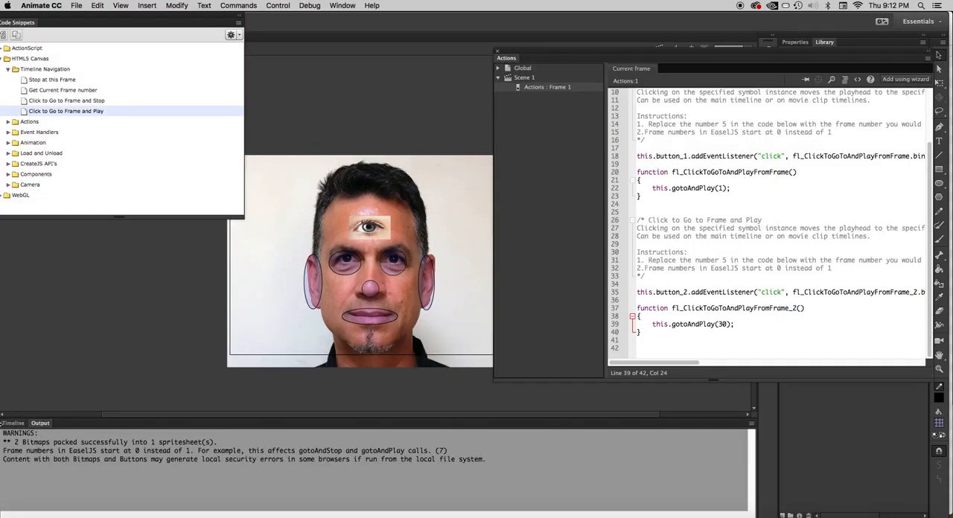
click(15, 426)
Step: Play and scrub through the timeline to examine where the sound-wave and forehead-eye sections start and end
drag(242, 440, 126, 445)
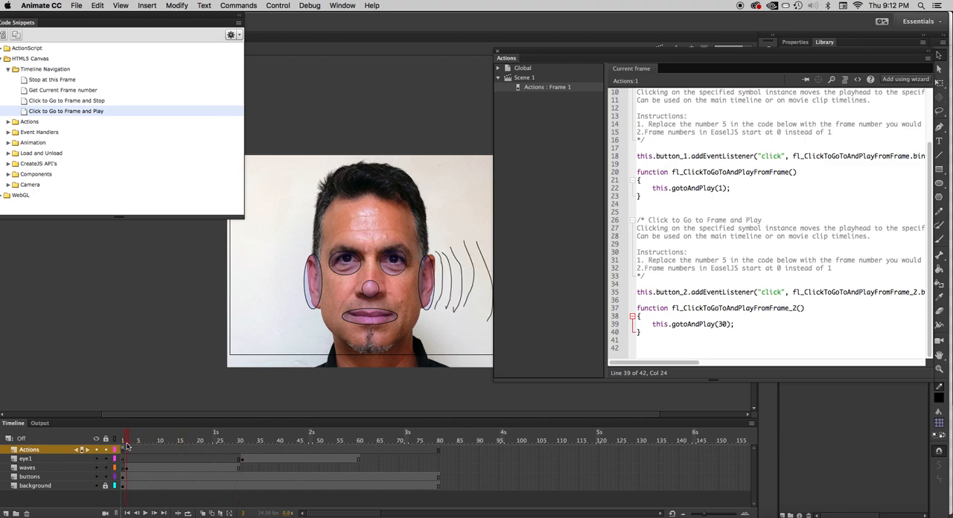
key(Return)
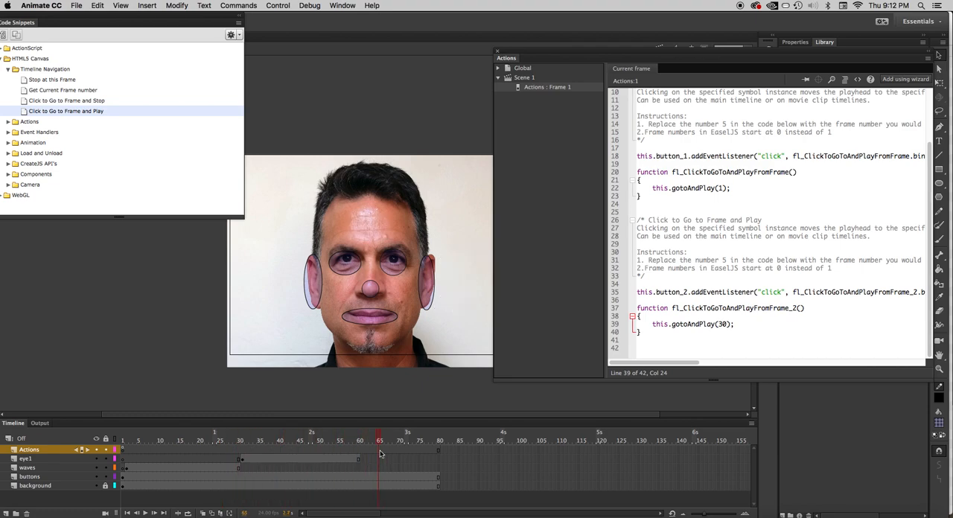
drag(439, 440, 109, 448)
click(237, 451)
drag(239, 443, 256, 442)
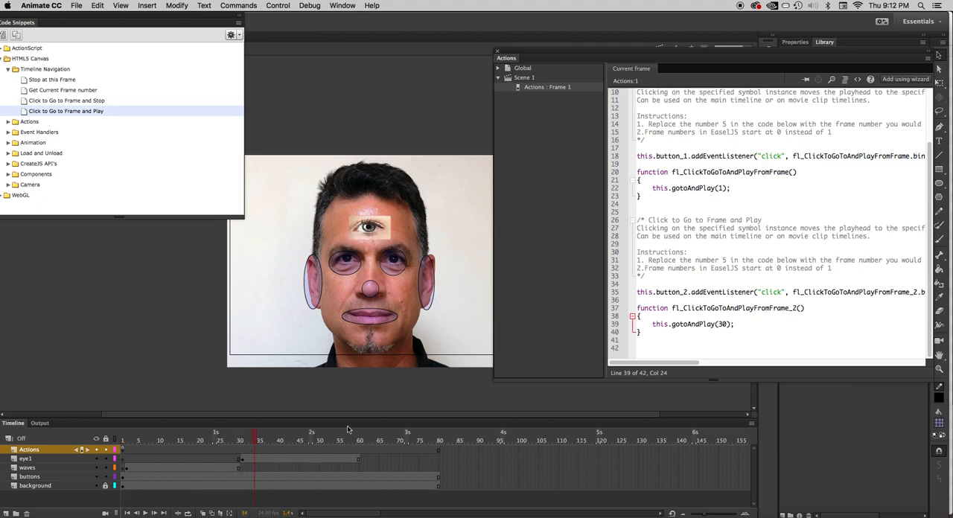
drag(256, 440, 240, 441)
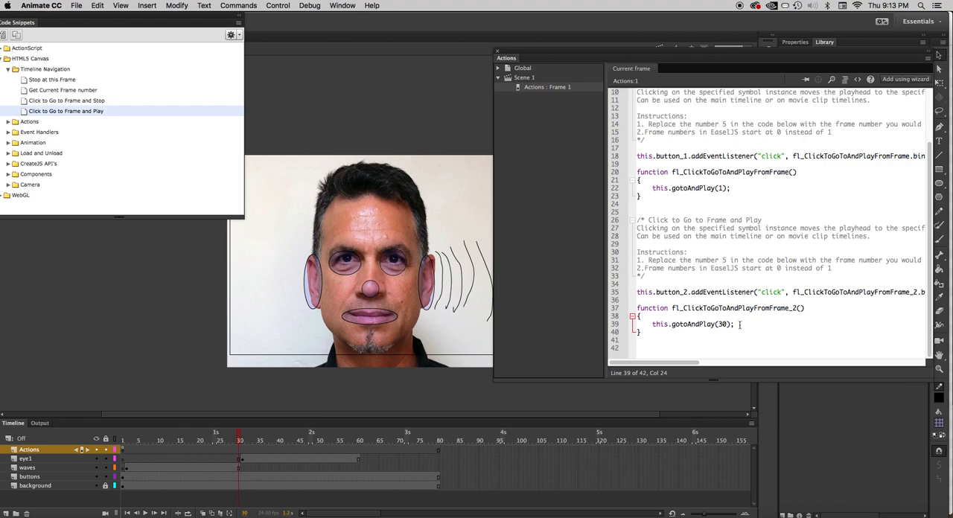
Step: Copy the this.gotoAndPlay(30); line from the frame 1 script and insert a keyframe at frame 30 of the Actions layer
drag(742, 325, 653, 327)
key(super+c)
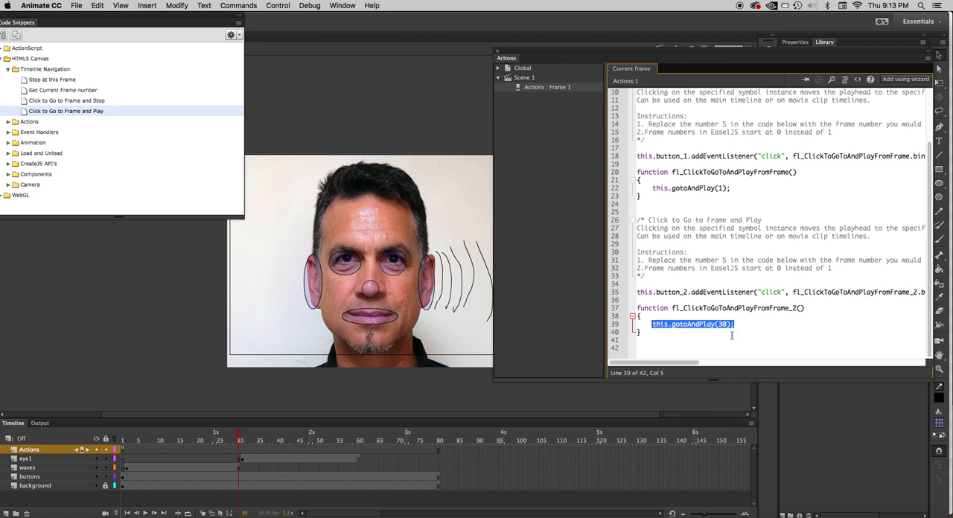
click(240, 453)
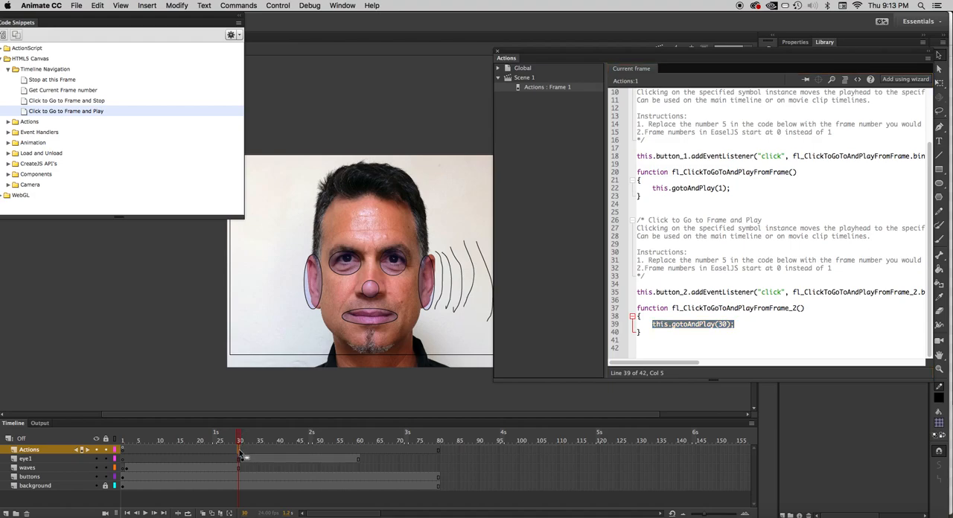
right_click(240, 453)
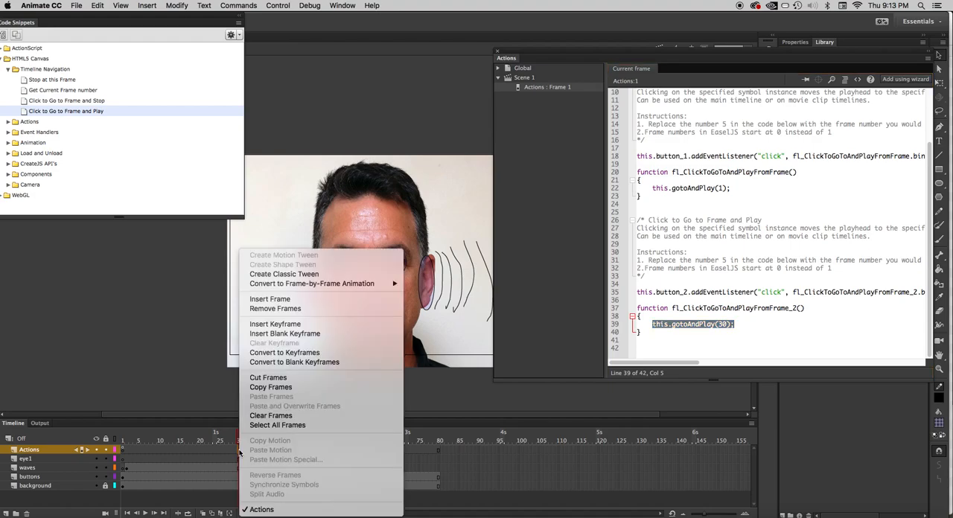
click(296, 327)
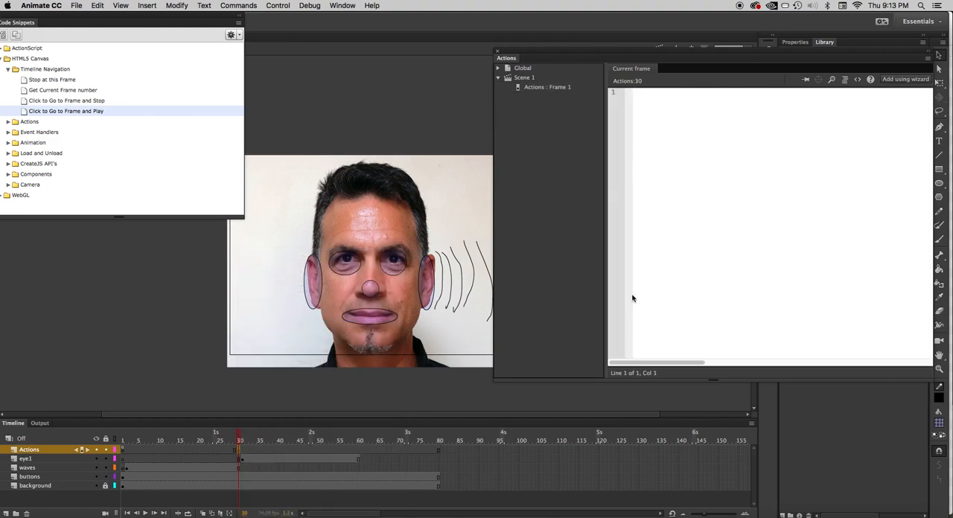
Step: Paste the copied line into the frame 30 script and change it to this.gotoAndPlay(0);
click(650, 112)
key(super+v)
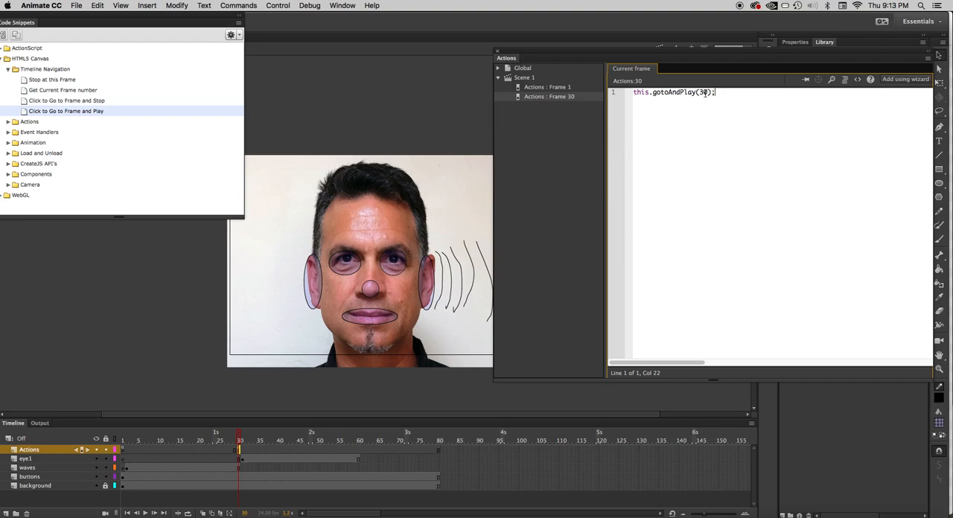
key(BackSpace)
click(698, 142)
click(250, 451)
click(237, 452)
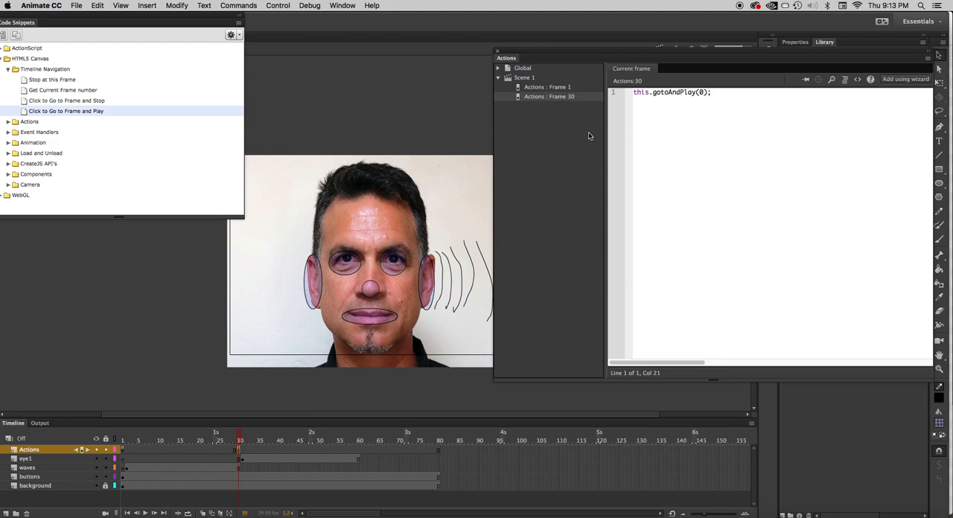
Step: Return the playhead to frame 1, test the movie in the browser, and close the preview to get back to the timeline
click(120, 441)
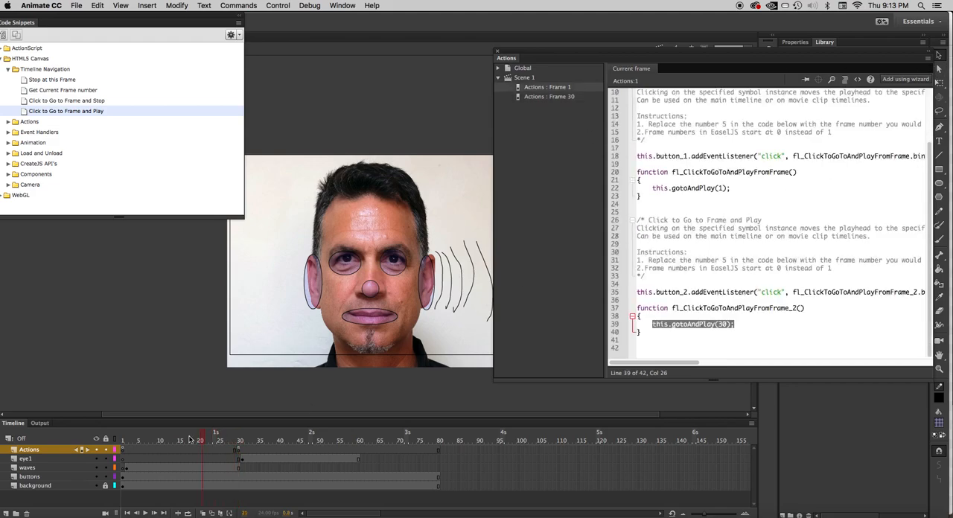
mouse_move(112, 440)
mouse_down()
mouse_move(253, 443)
mouse_move(118, 447)
mouse_up()
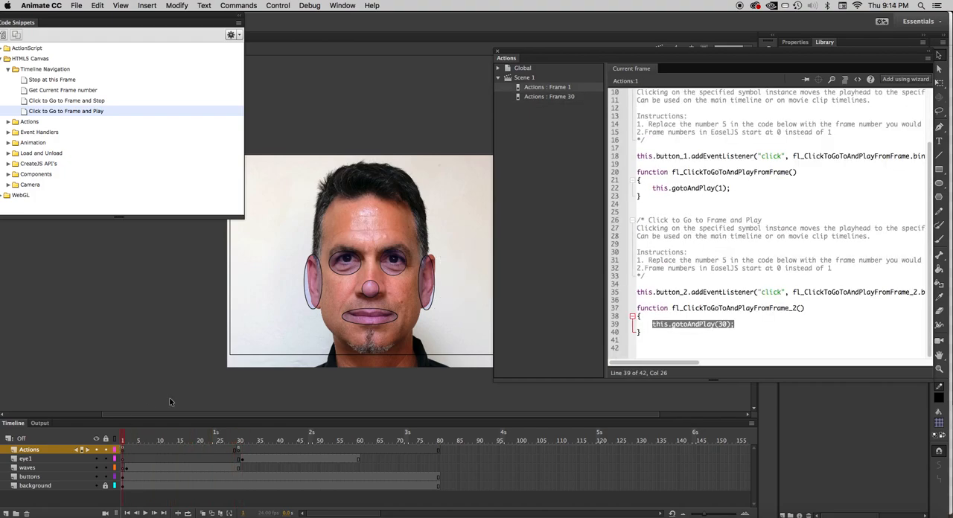
key(super+Return)
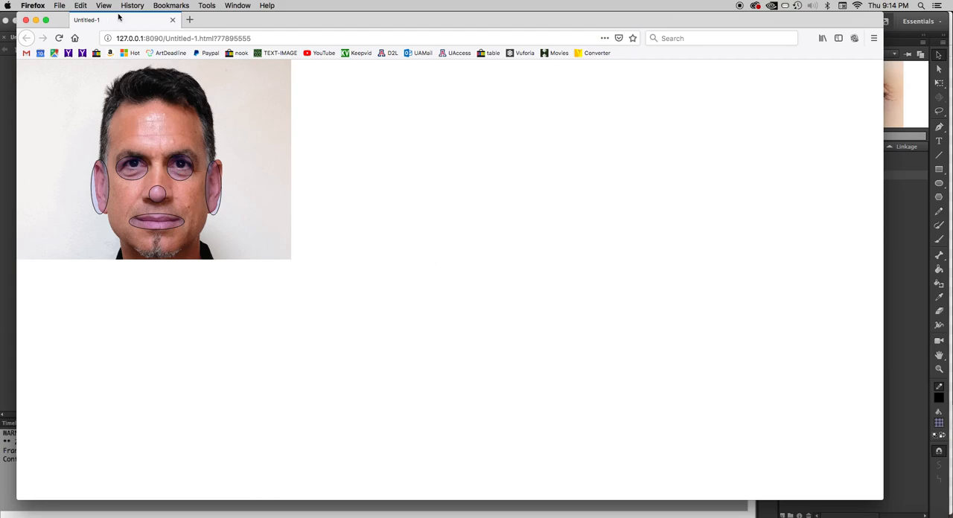
click(172, 19)
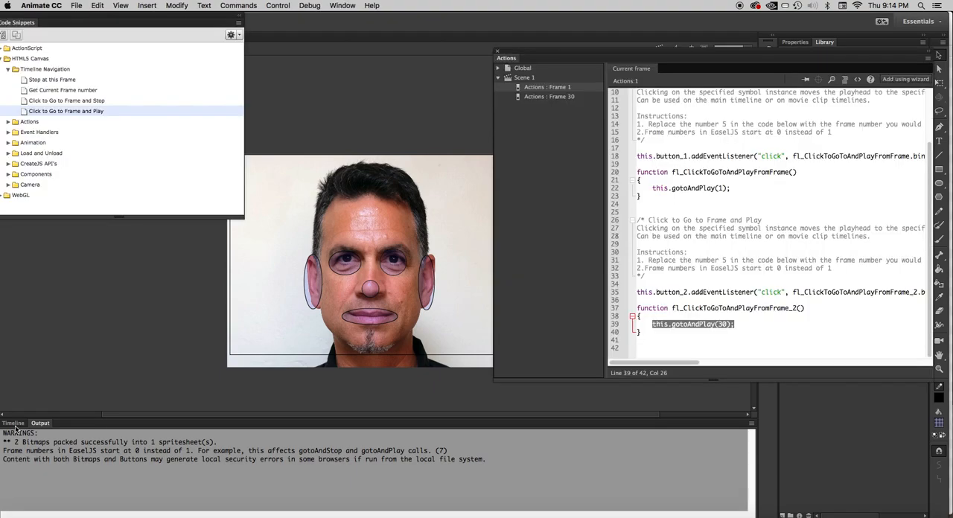
click(14, 423)
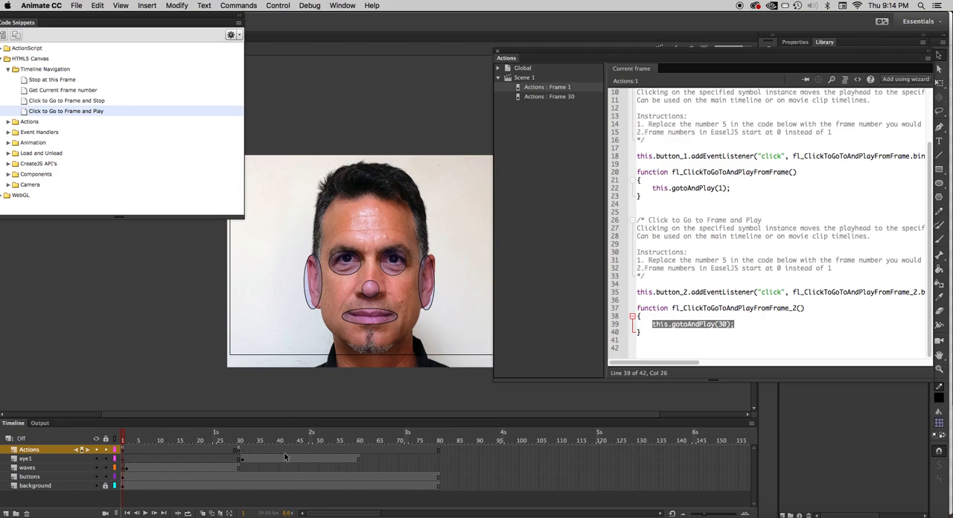
Step: Copy the frame 30 keyframe of the Actions layer and paste it at frame 60 of the same layer
click(238, 452)
click(239, 452)
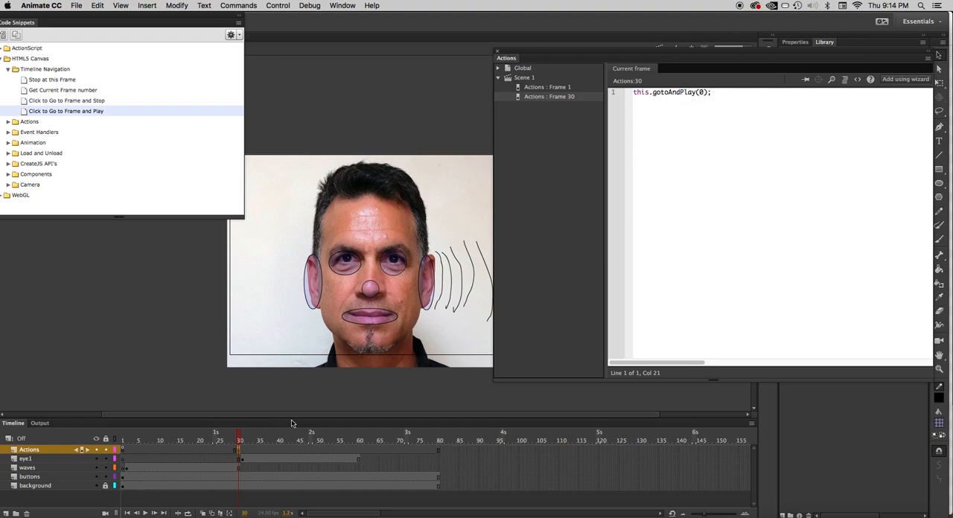
right_click(240, 450)
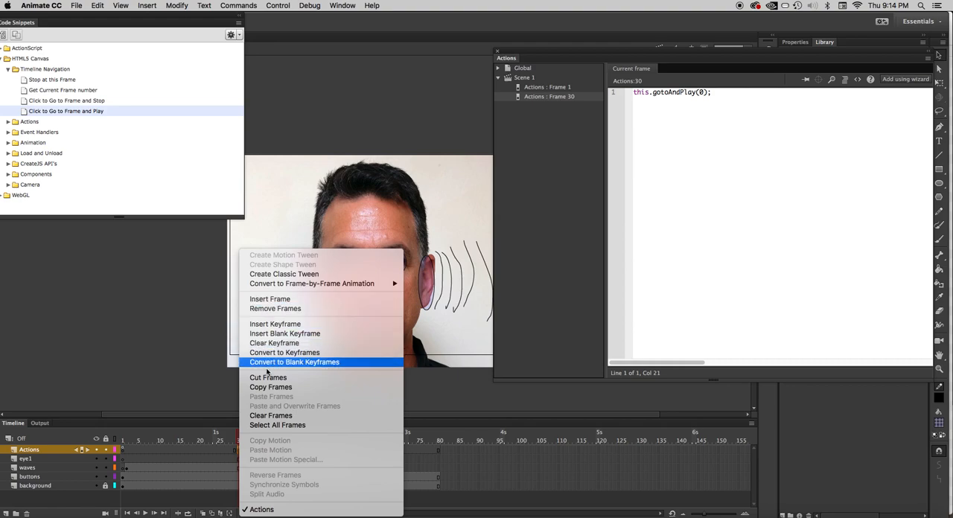
click(271, 388)
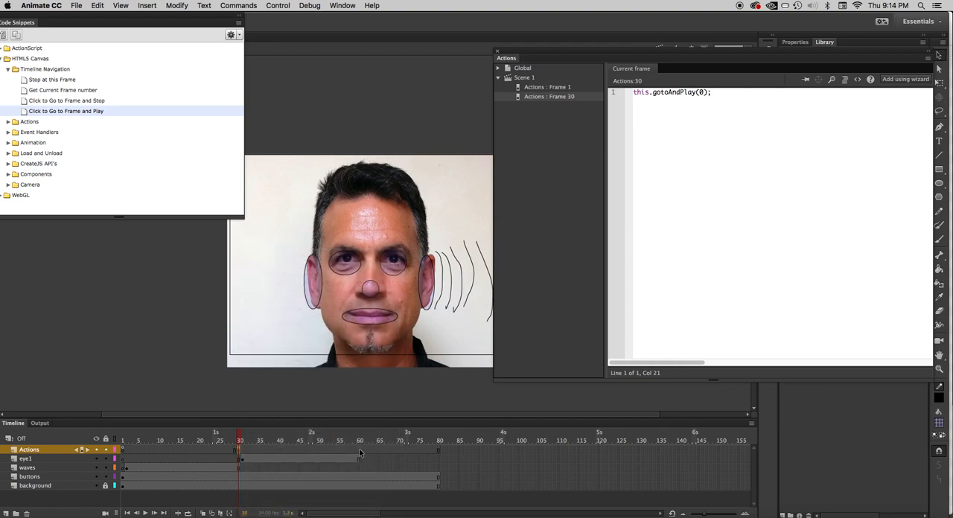
click(359, 450)
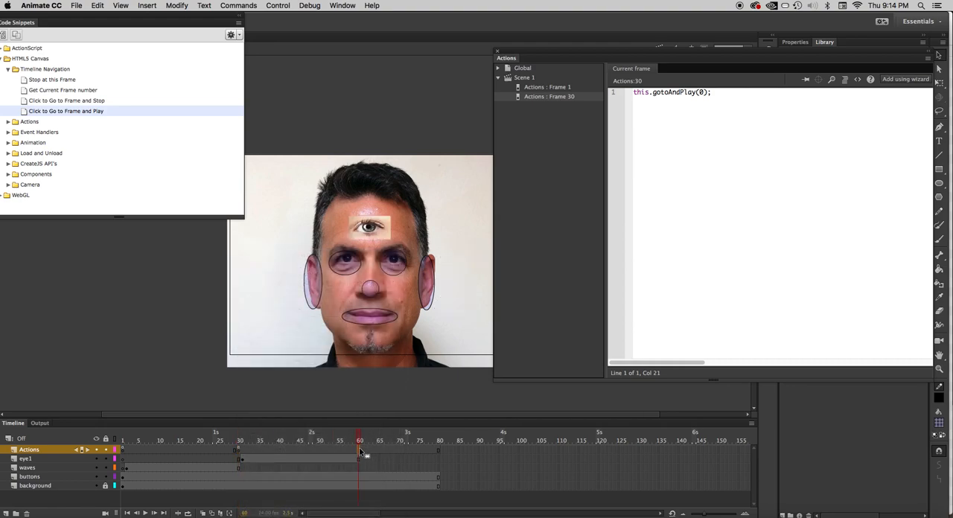
right_click(359, 450)
mouse_move(396, 288)
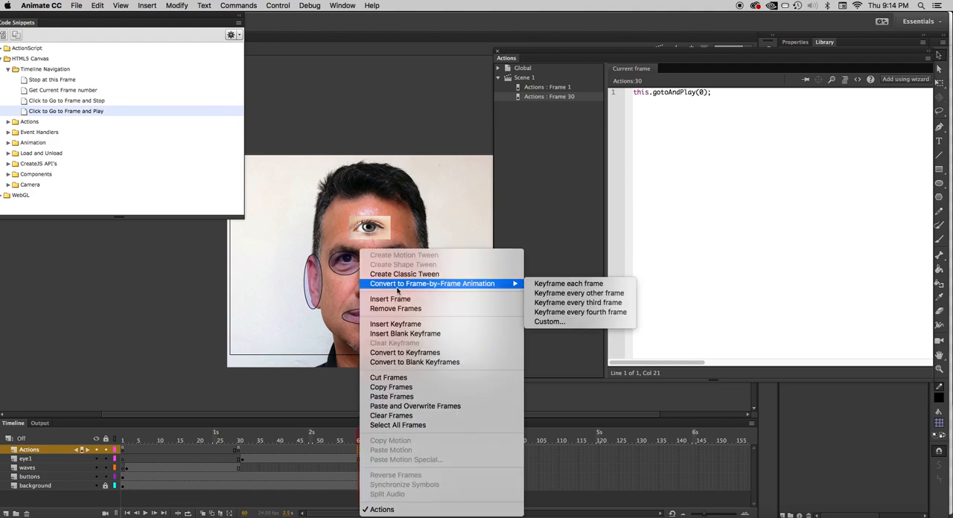
click(391, 397)
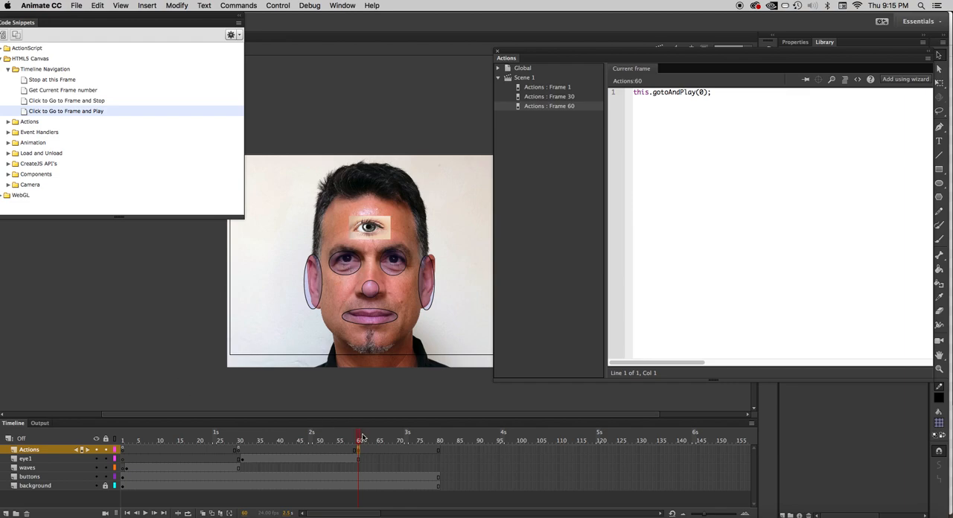
Step: Return the playhead to frame 1 and add a new layer above eye1 named "text"
drag(360, 438, 123, 439)
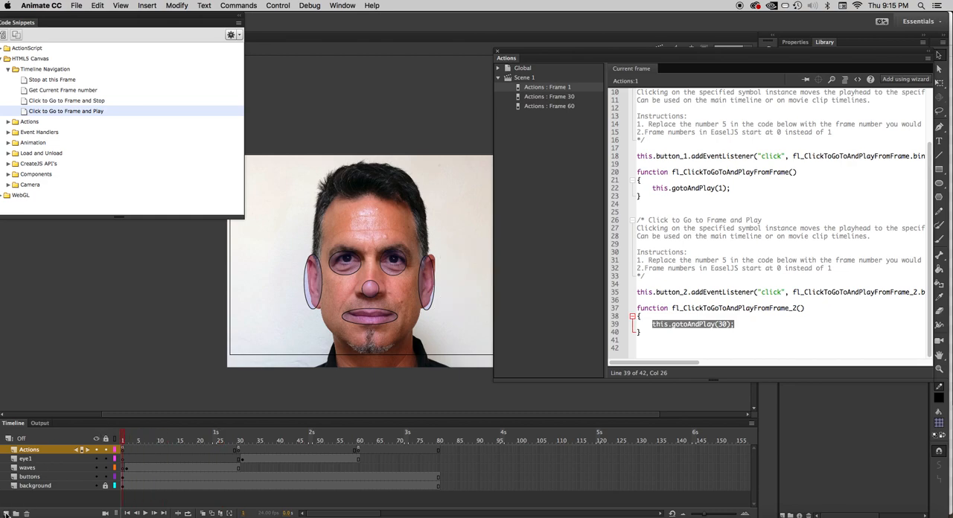
click(26, 462)
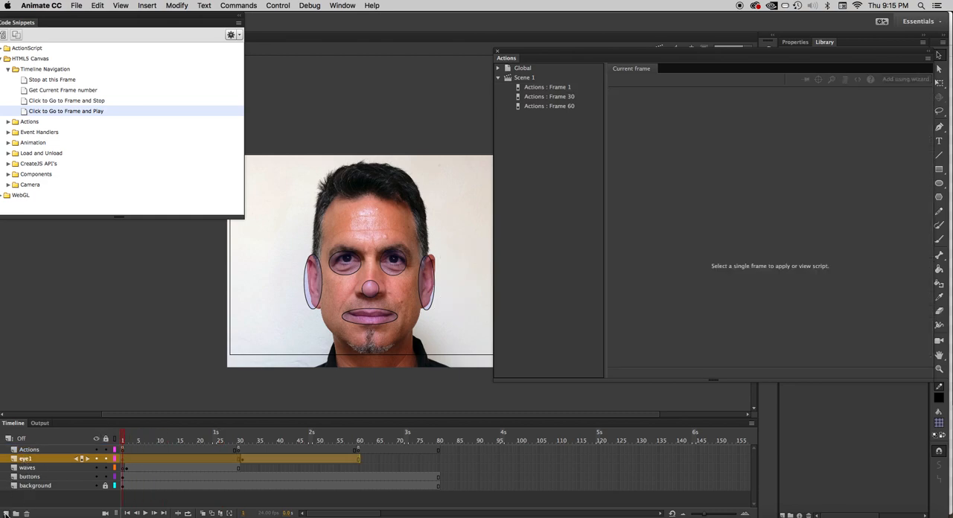
click(6, 513)
double_click(29, 460)
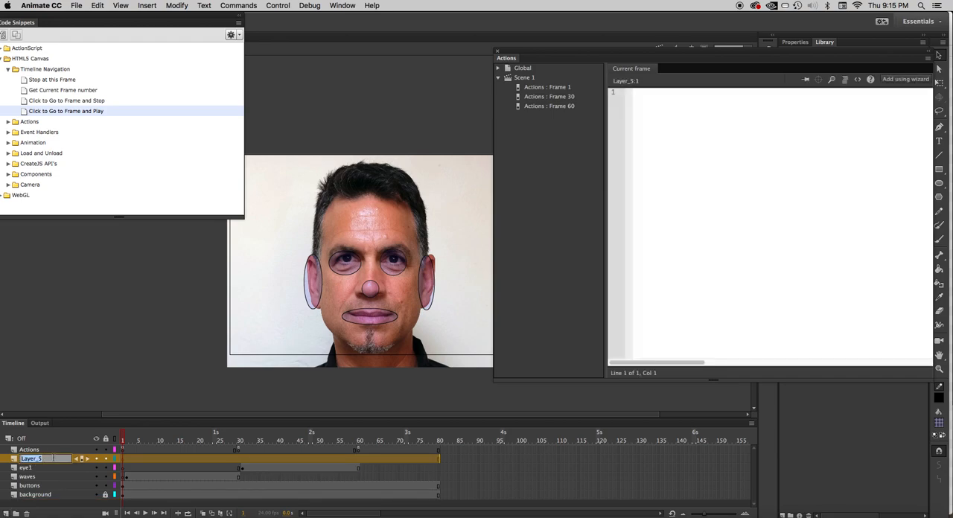
text(c)
key(Return)
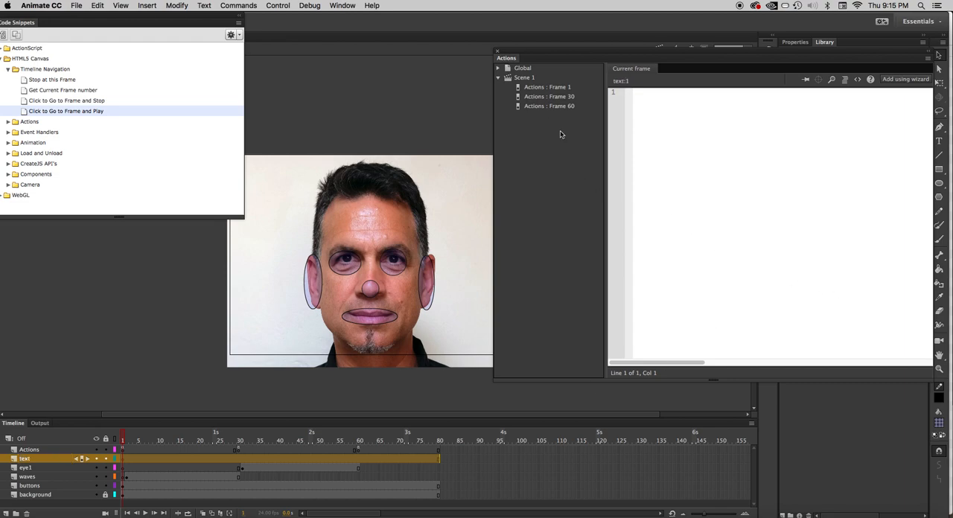
Step: Close the script editor and set the fill color to black
click(497, 49)
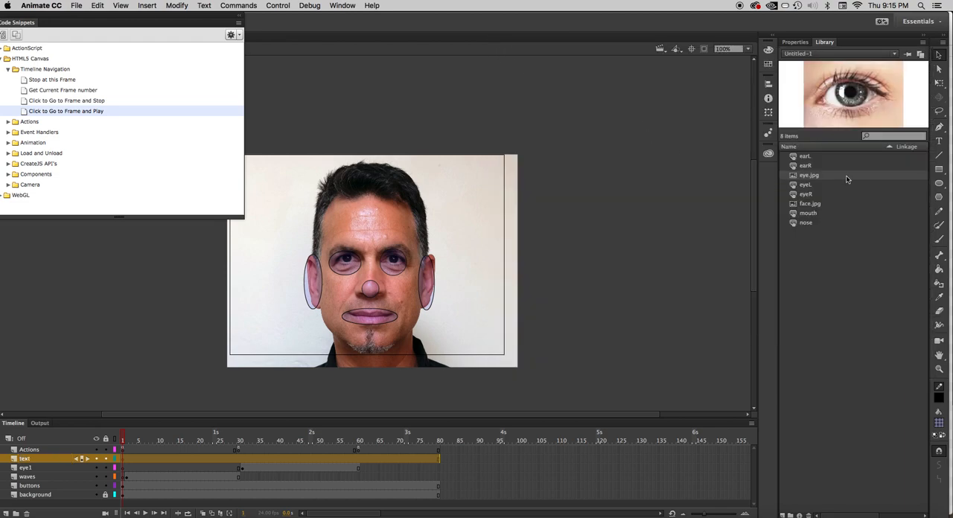
click(939, 423)
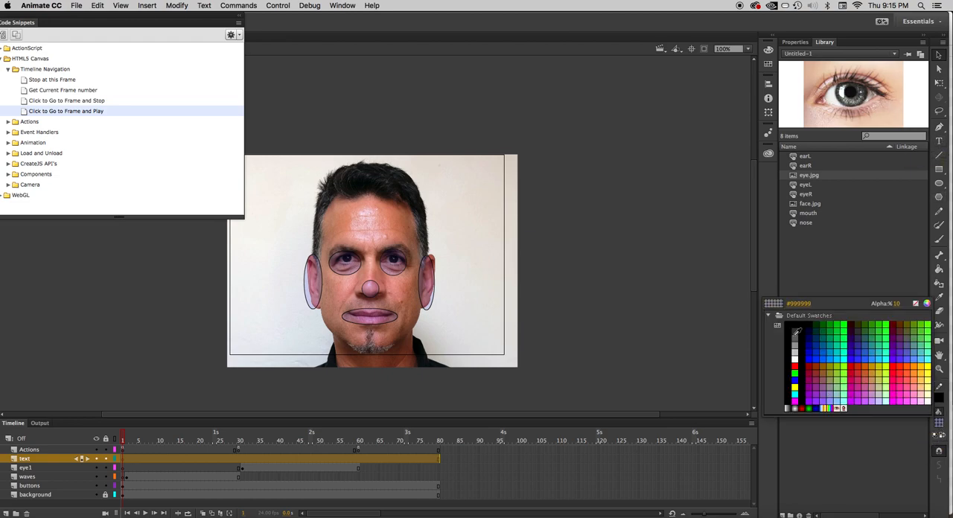
click(789, 325)
click(938, 421)
click(939, 422)
Step: Insert a keyframe at frame 61 of the text layer and get the Text tool ready
click(939, 141)
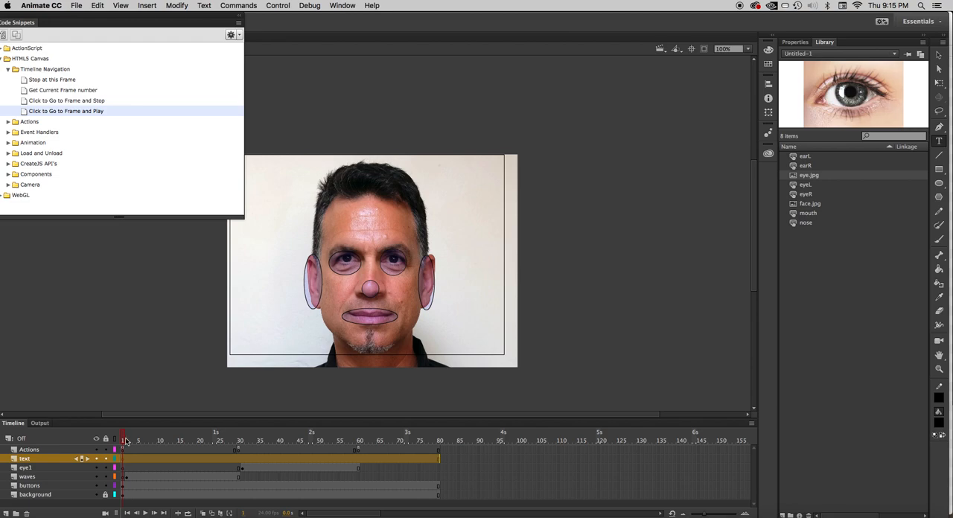
drag(125, 439, 362, 451)
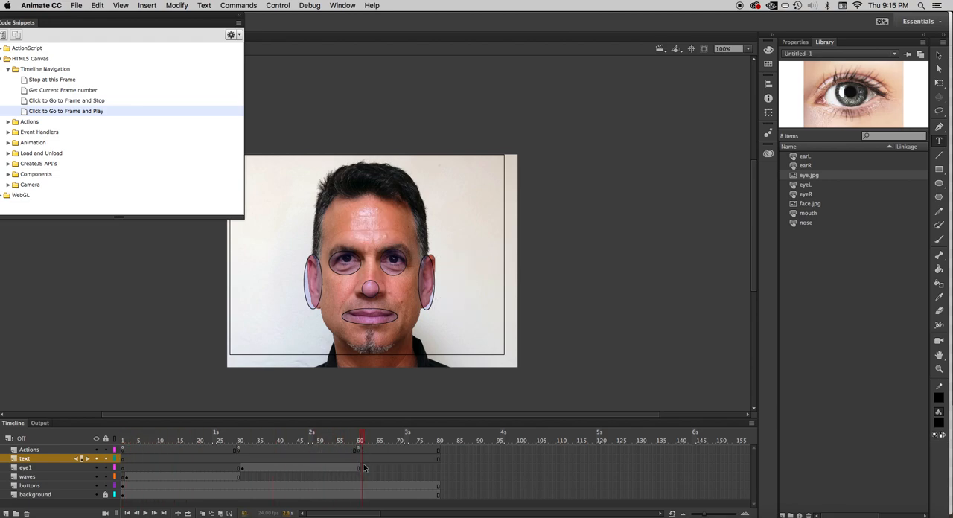
mouse_move(361, 441)
mouse_down()
mouse_move(158, 440)
mouse_move(362, 450)
mouse_up()
right_click(362, 459)
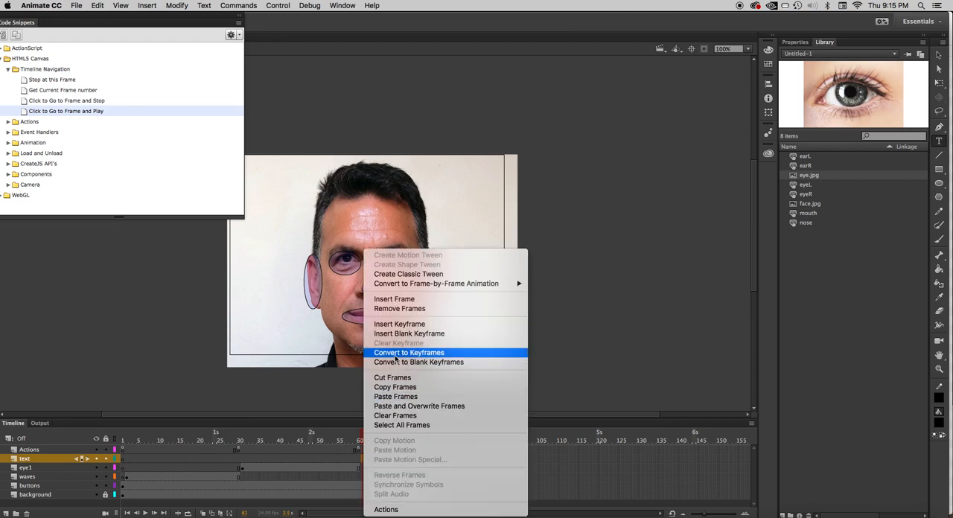
click(396, 327)
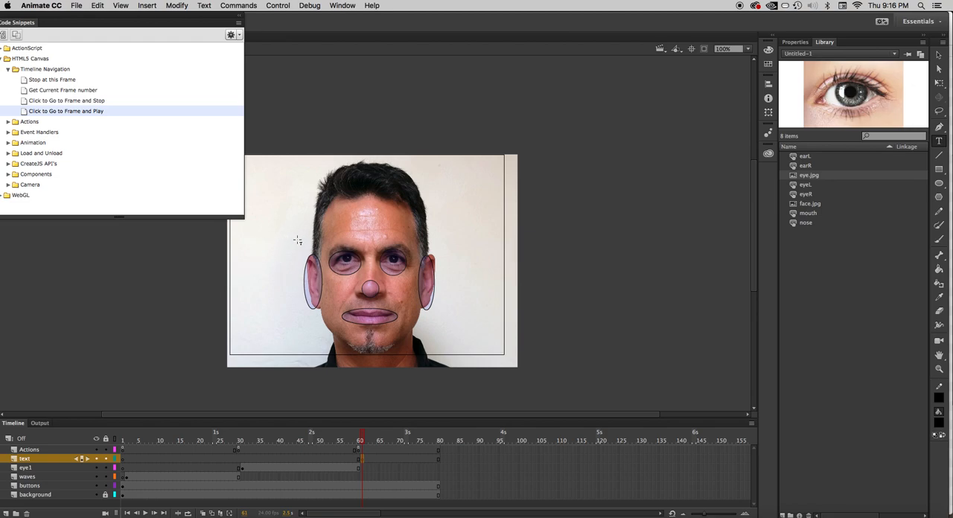
Step: Add the text "I can see you!" beside the face, above the ear on the image's left side
click(251, 243)
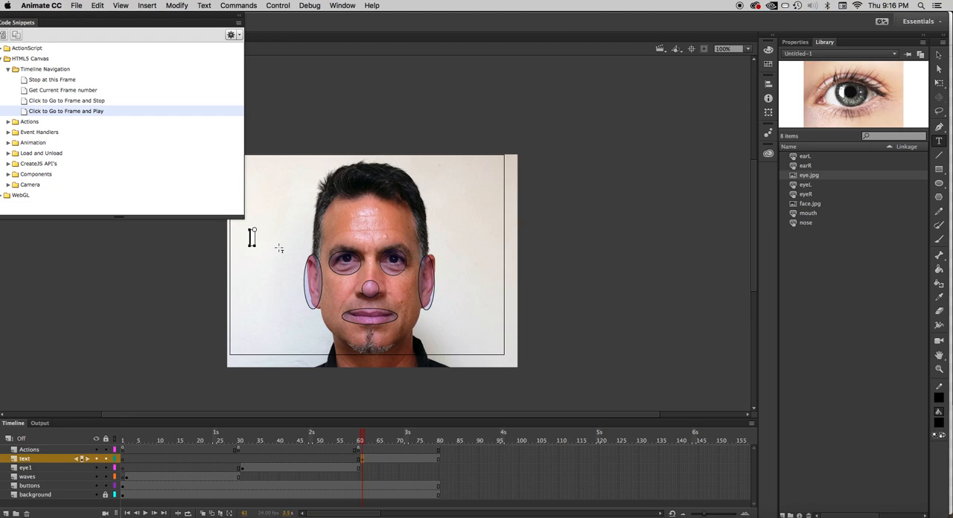
text(I can see you)
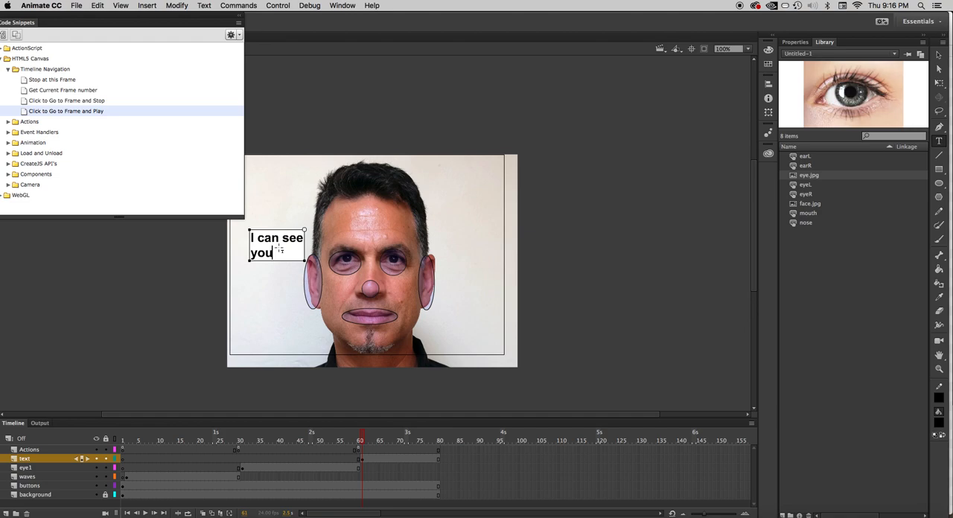
text(!)
click(939, 56)
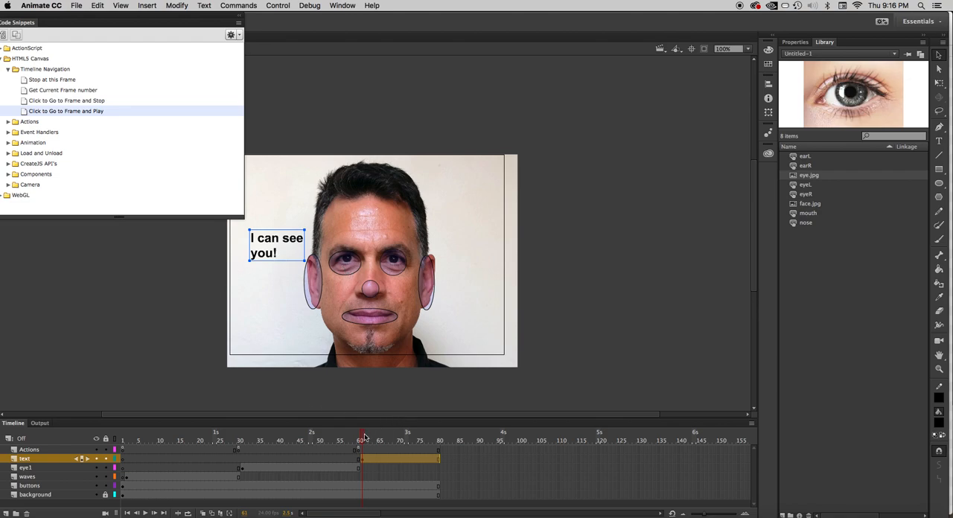
mouse_move(363, 437)
mouse_down()
mouse_move(439, 440)
mouse_move(361, 446)
mouse_up()
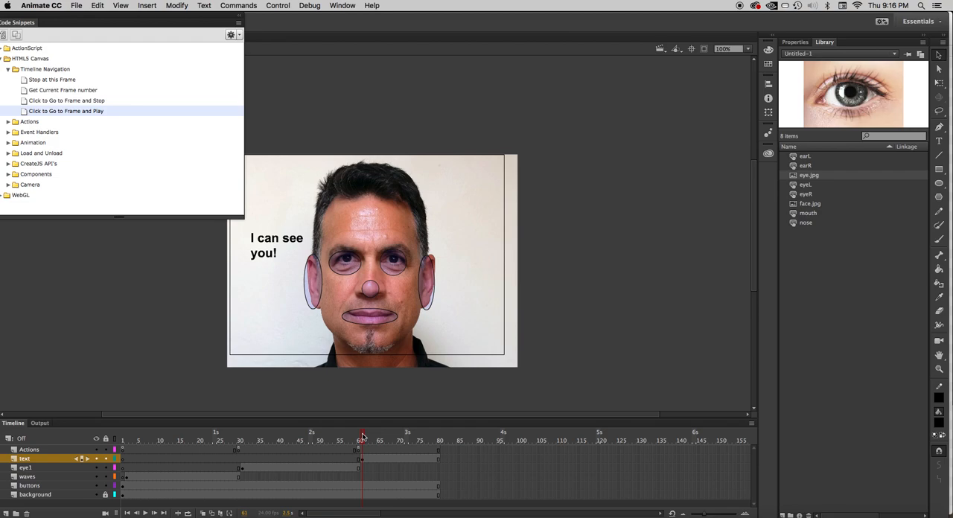
Step: At frame 1, add the Click to Go to Frame and Play snippet to the image's left eye button, with target frame 60
drag(362, 437, 90, 419)
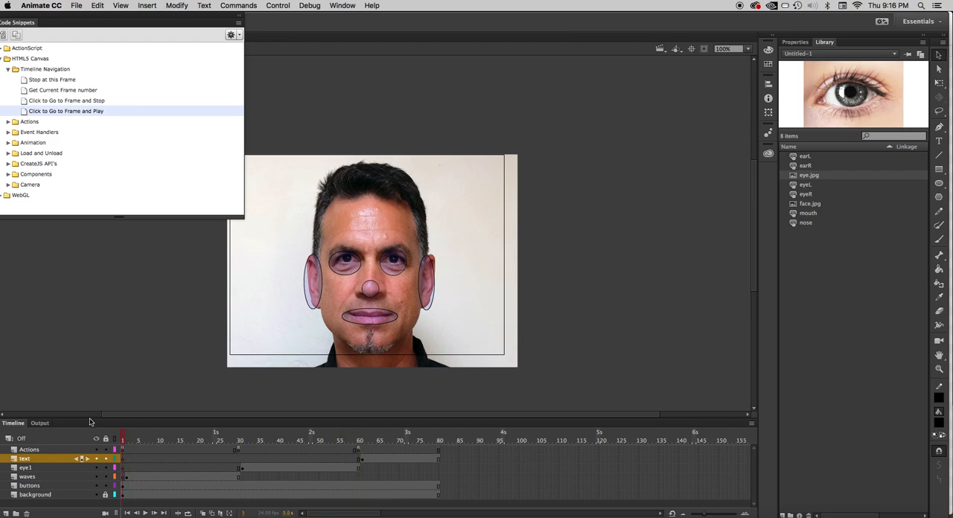
click(345, 266)
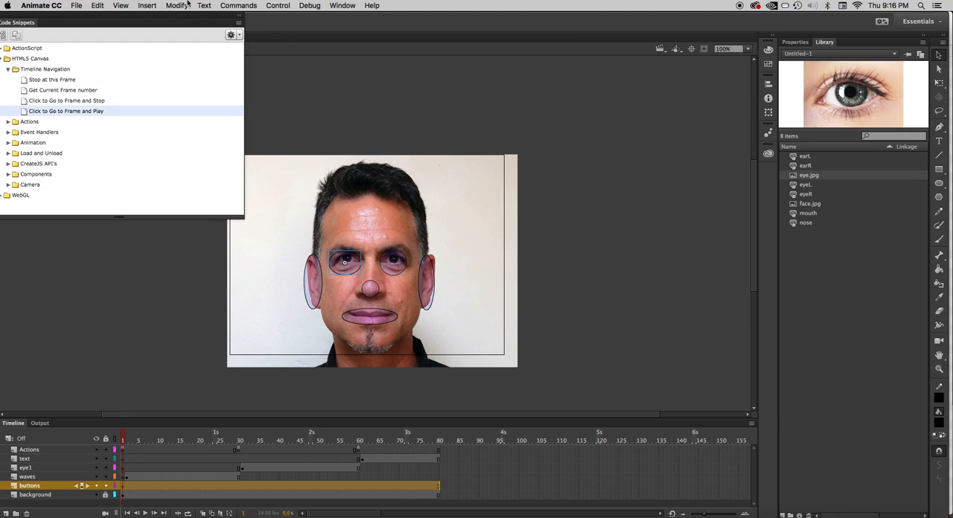
double_click(65, 111)
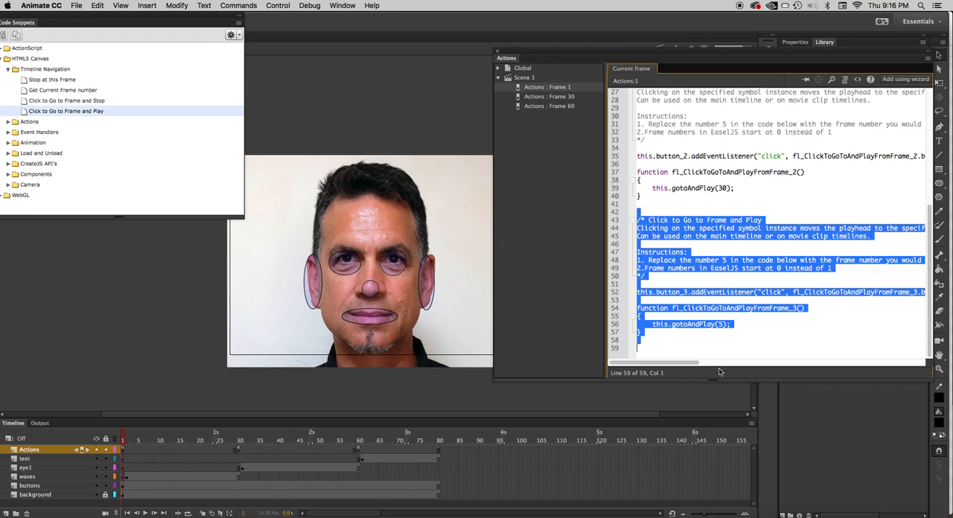
click(720, 333)
double_click(720, 325)
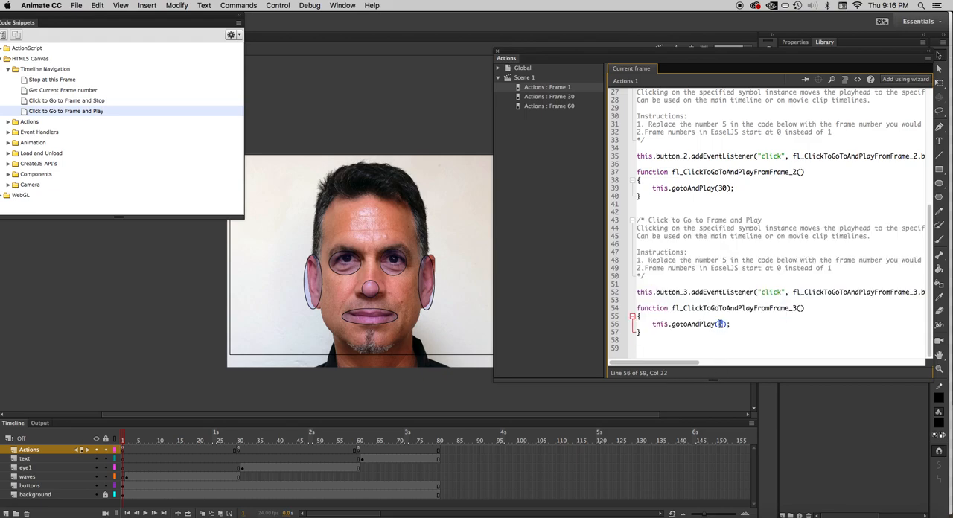
text(60)
Step: Check the scripts at frames 60 and 30, and copy the Actions layer's frame 60 keyframe to frame 80
click(358, 452)
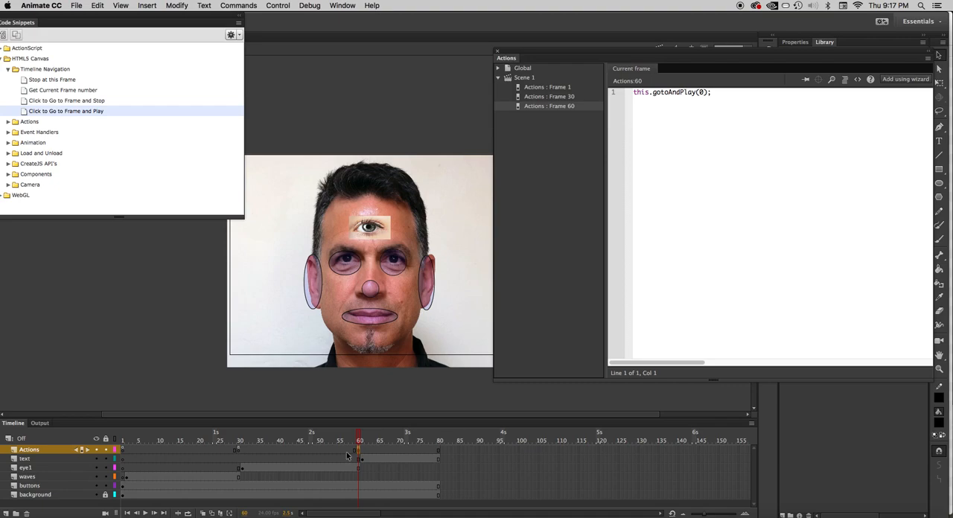
click(239, 451)
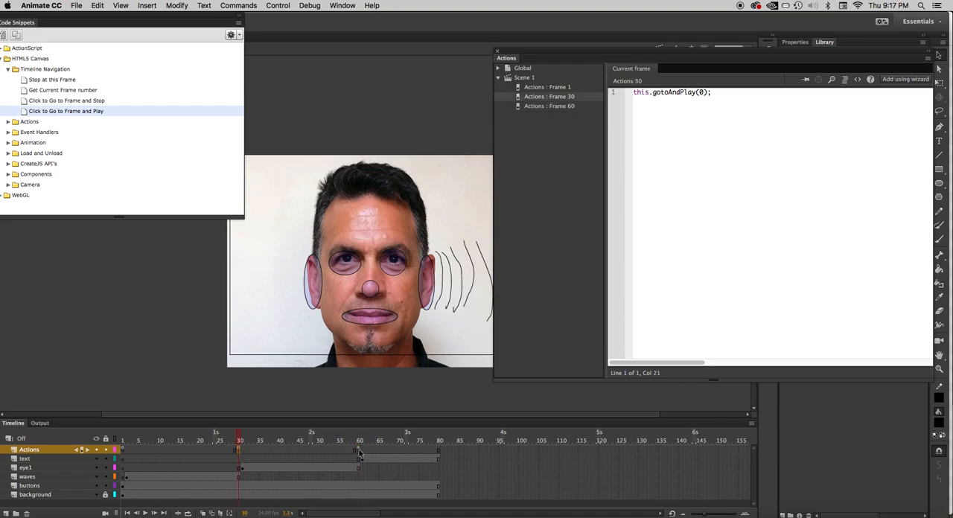
click(360, 453)
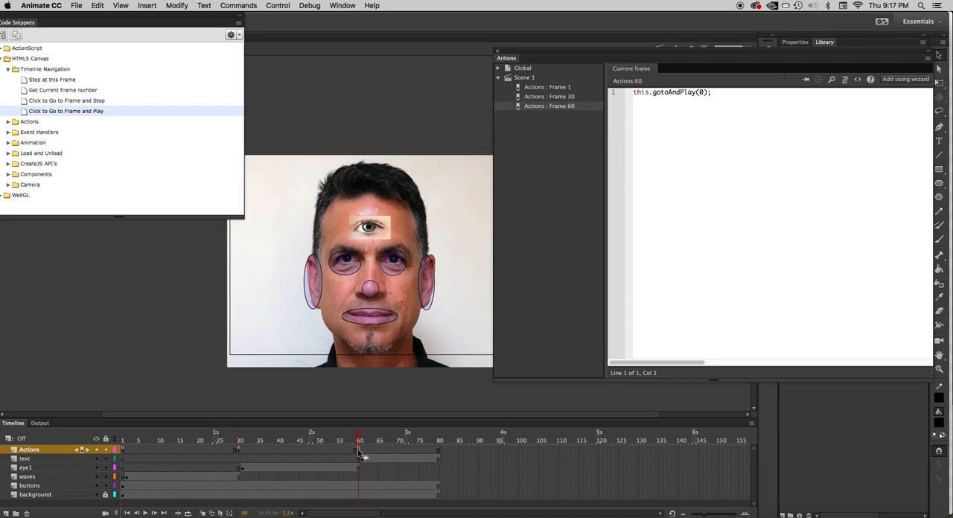
right_click(357, 449)
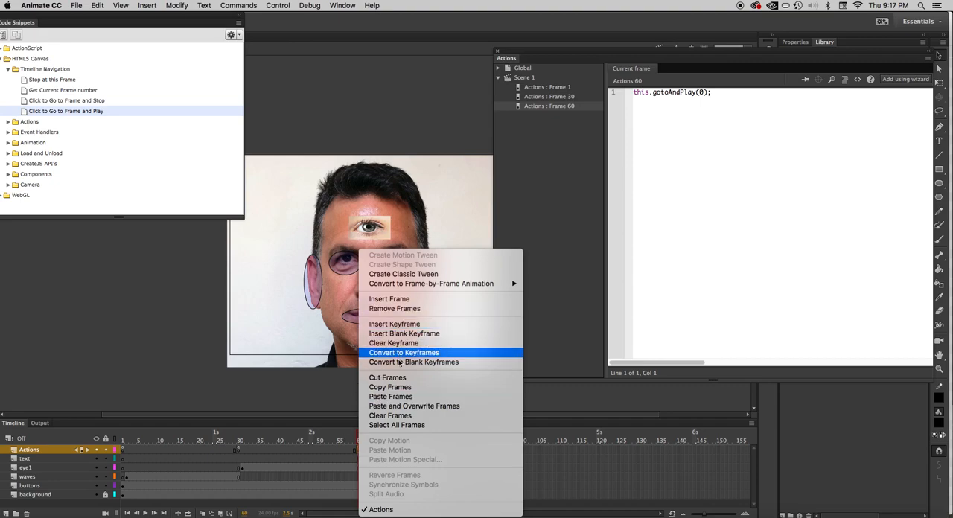
click(399, 388)
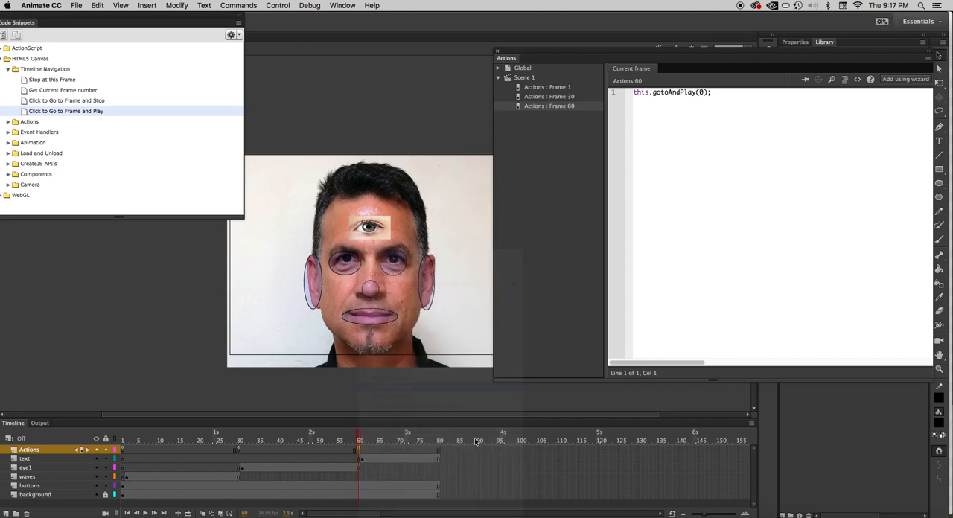
click(439, 450)
right_click(439, 450)
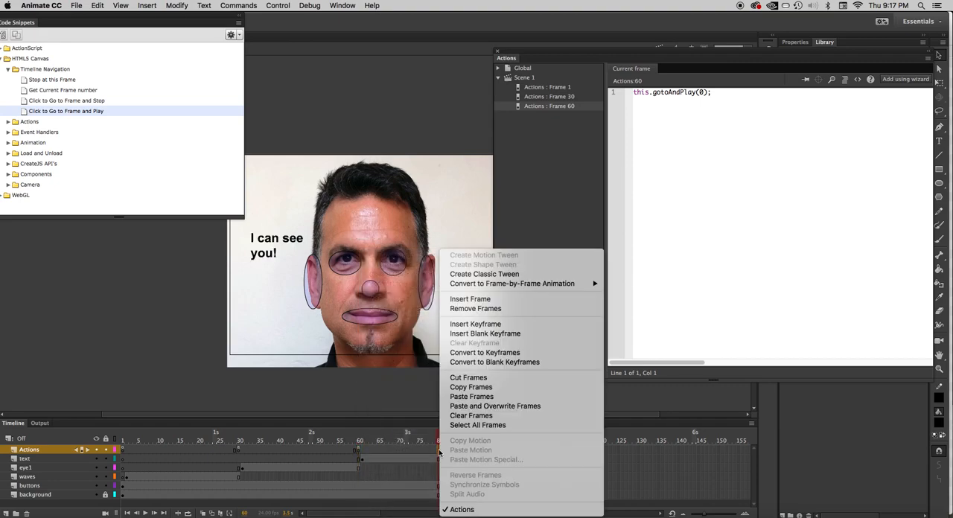
click(480, 397)
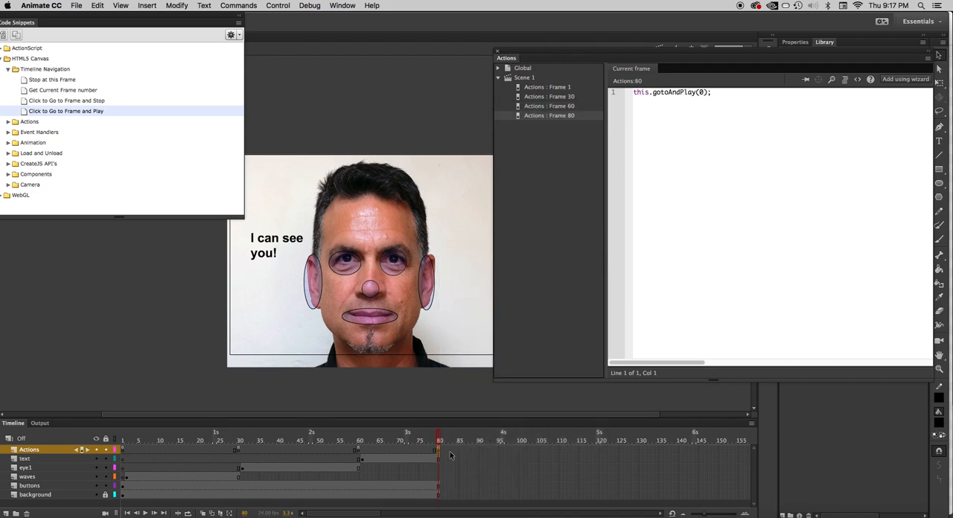
Step: Test the movie in the browser, close the preview, and return to the timeline with the script editor closed
key(super+Return)
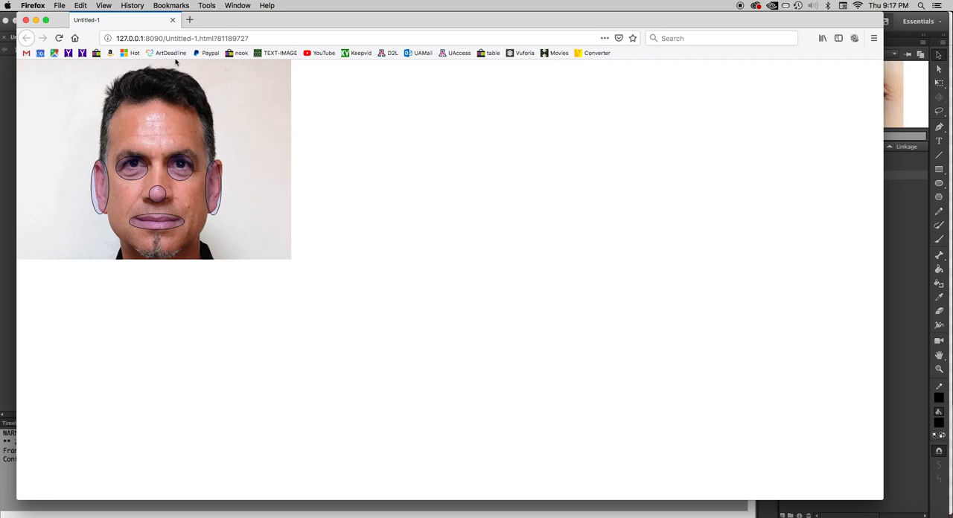
click(172, 22)
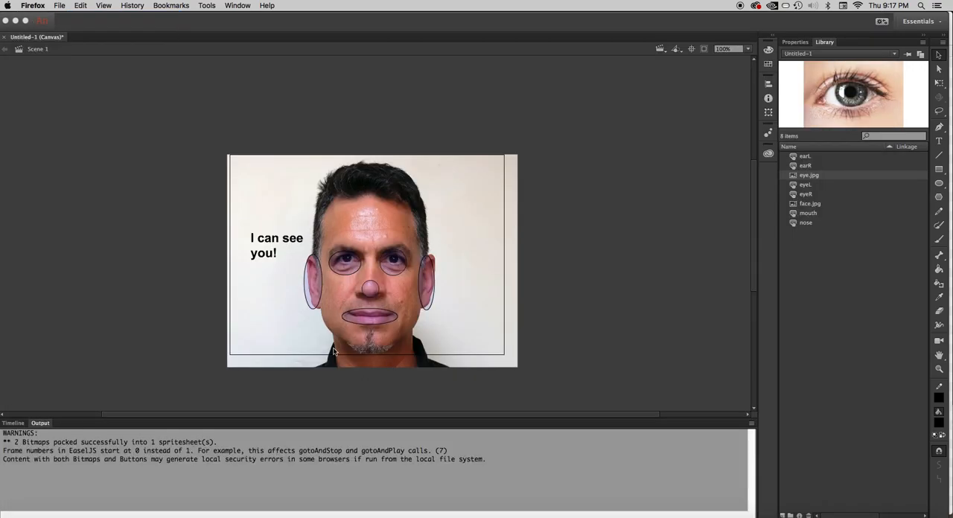
click(7, 426)
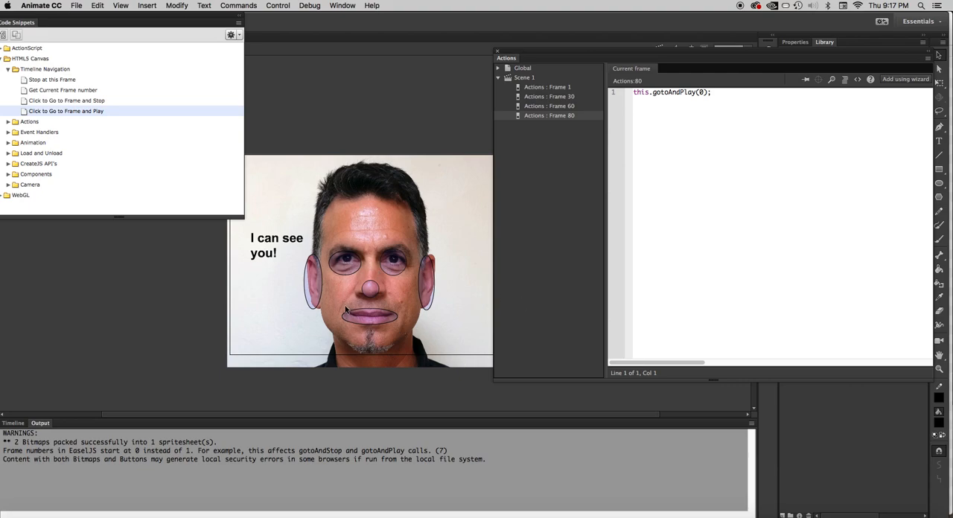
click(9, 423)
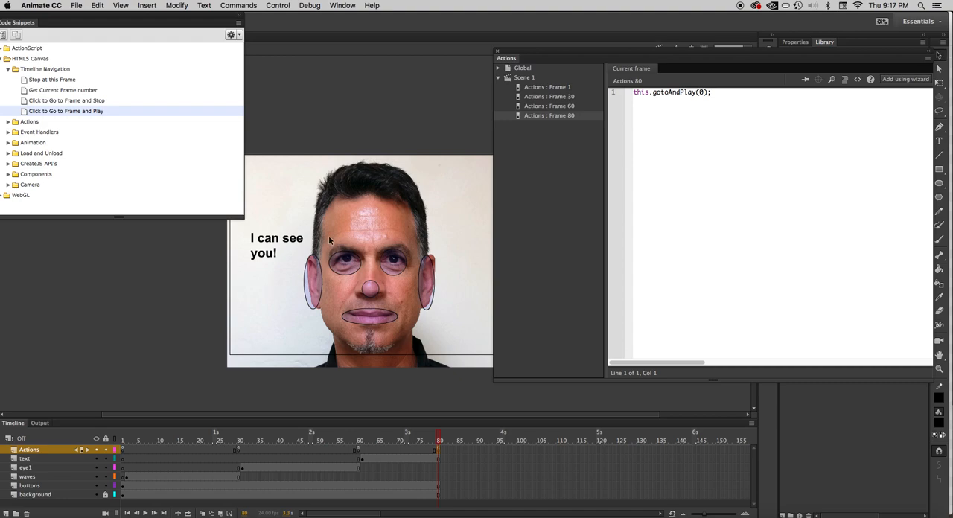
click(498, 52)
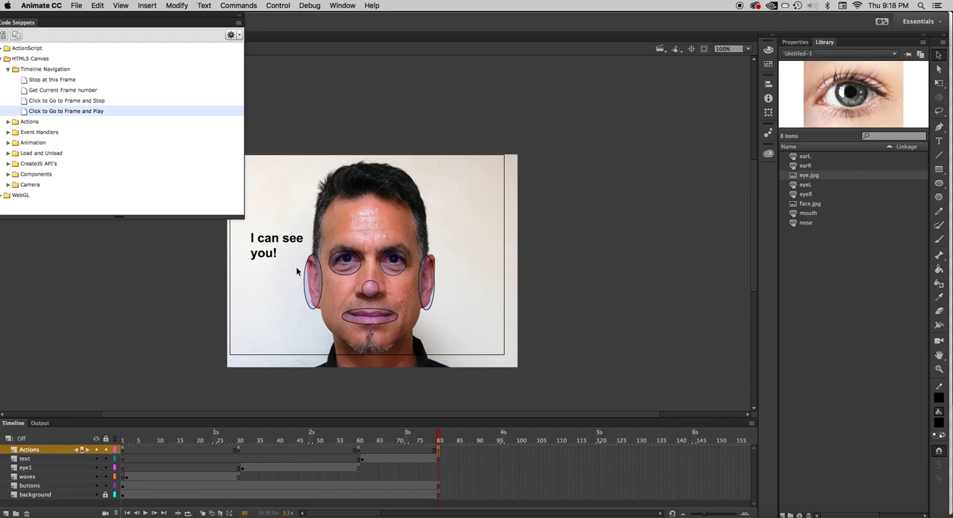
Step: Create a new movie clip symbol named "earanimation" and close the Code Snippets window
click(231, 3)
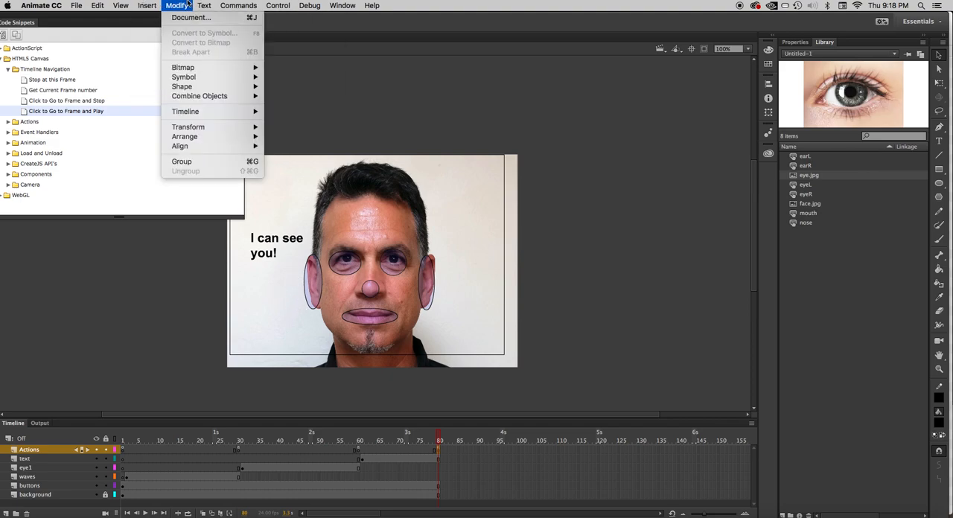
mouse_move(149, 6)
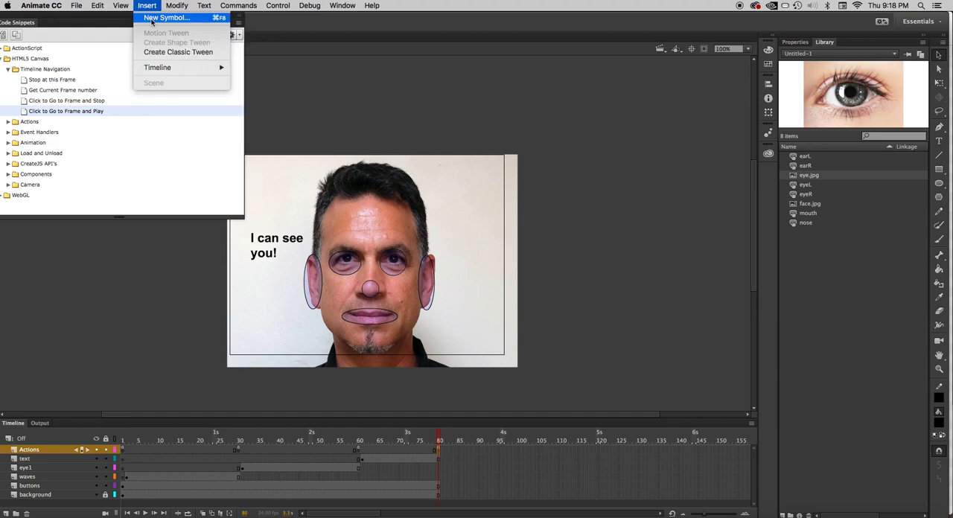
click(152, 18)
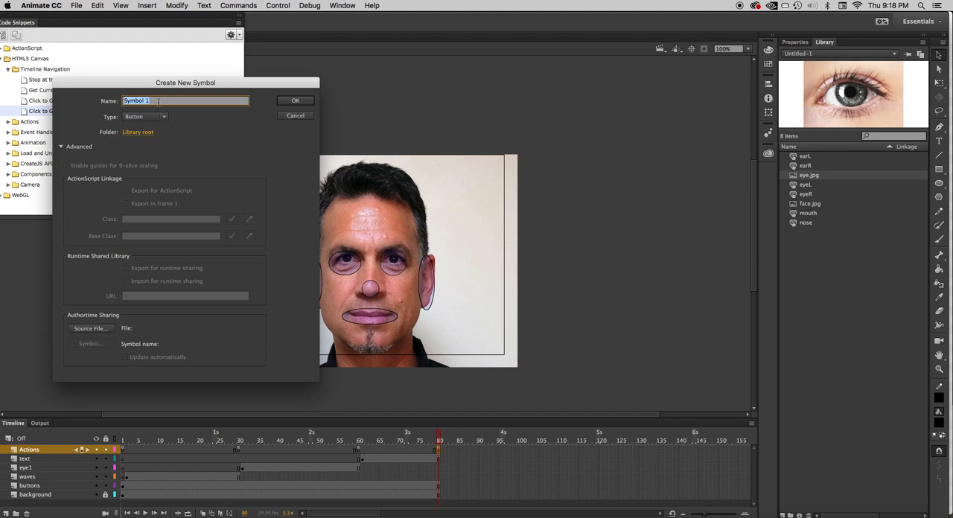
text(earanimation)
click(135, 118)
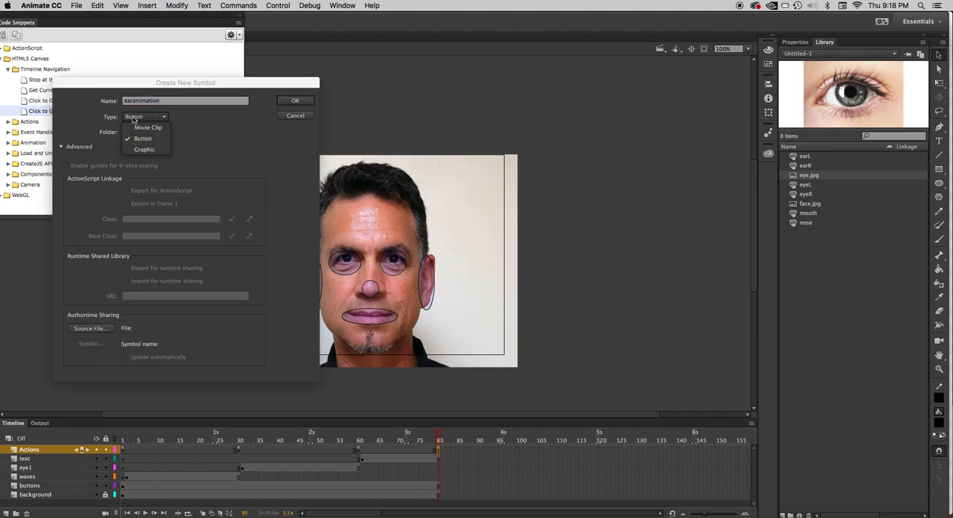
click(143, 128)
click(295, 101)
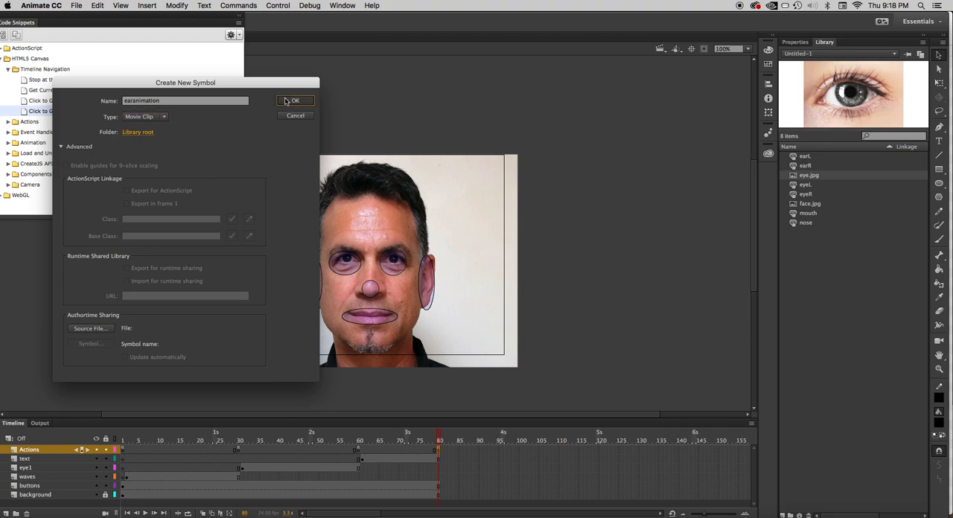
drag(17, 18, 39, 24)
click(20, 22)
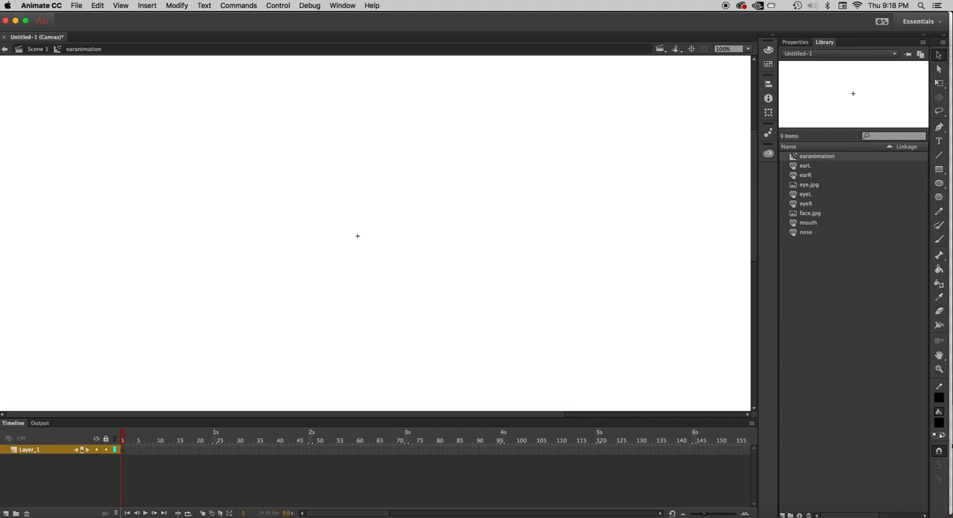
Step: Draw a circle with a white-to-black radial gradient fill to the left of the symbol's registration point
click(939, 423)
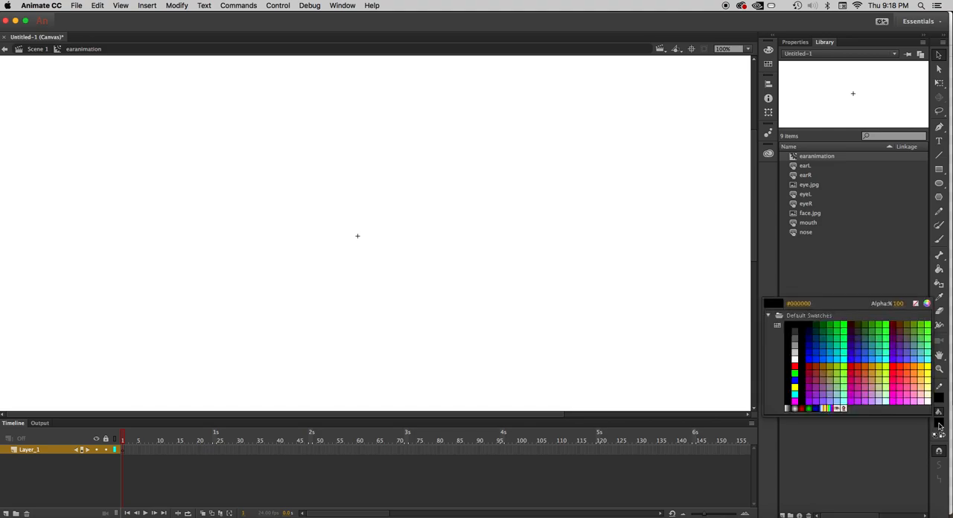
click(795, 408)
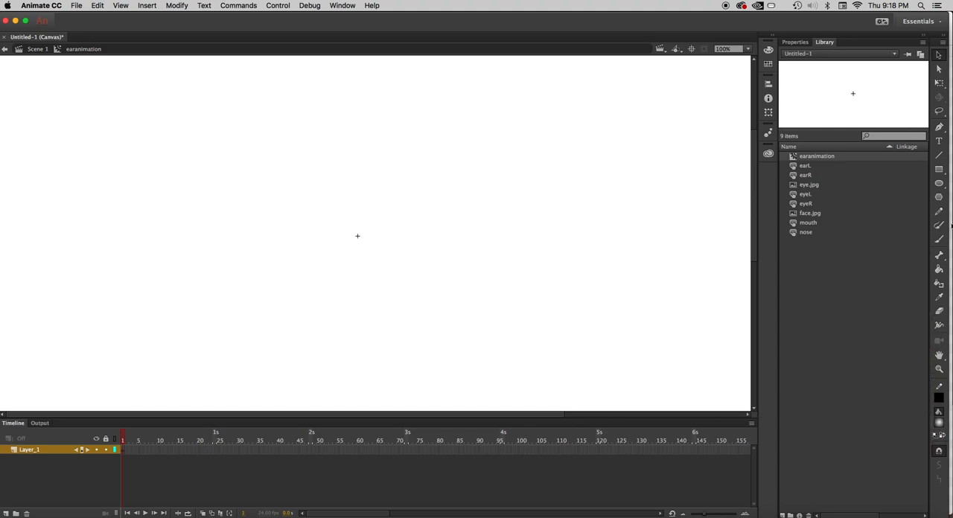
click(939, 184)
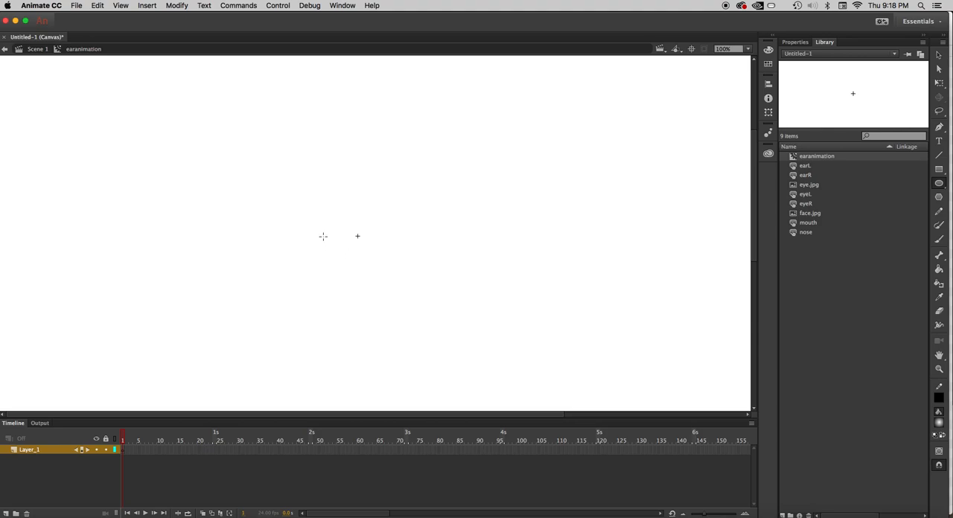
mouse_move(191, 171)
mouse_down()
mouse_move(264, 259)
mouse_move(291, 276)
mouse_up()
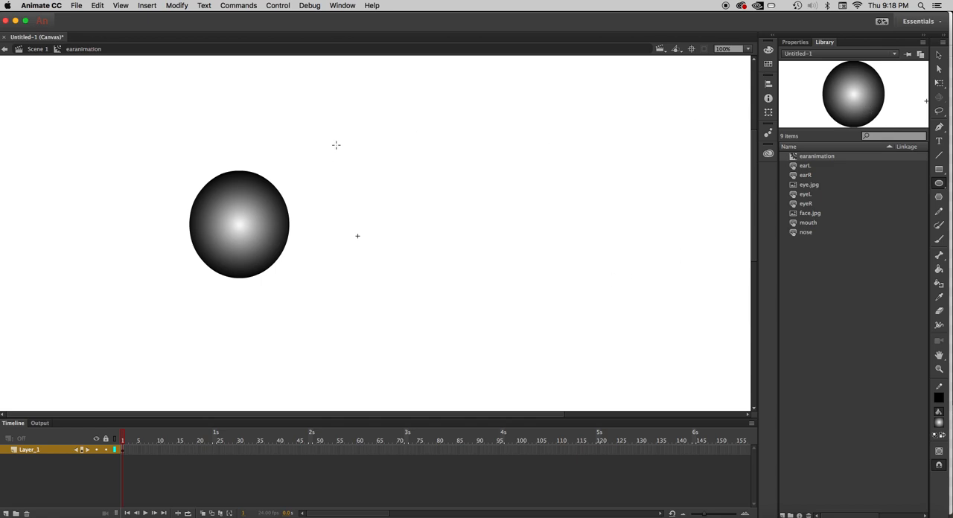
click(938, 55)
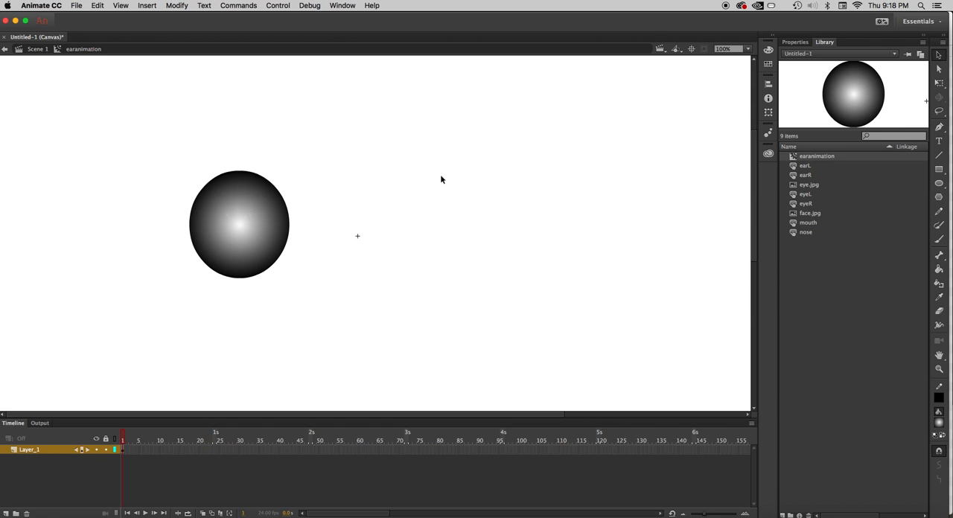
Step: Convert the gradient circle to a movie clip symbol named "ball"
drag(154, 154, 389, 339)
click(176, 5)
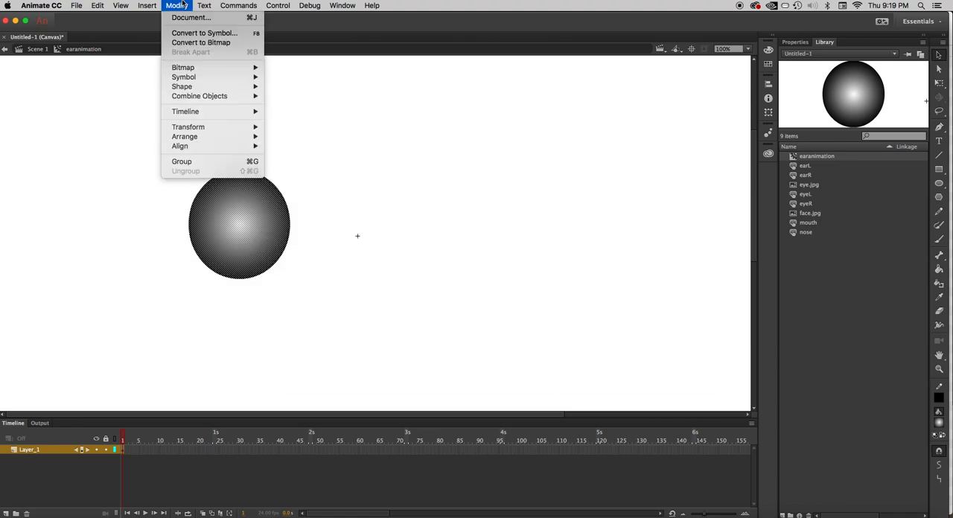
click(201, 33)
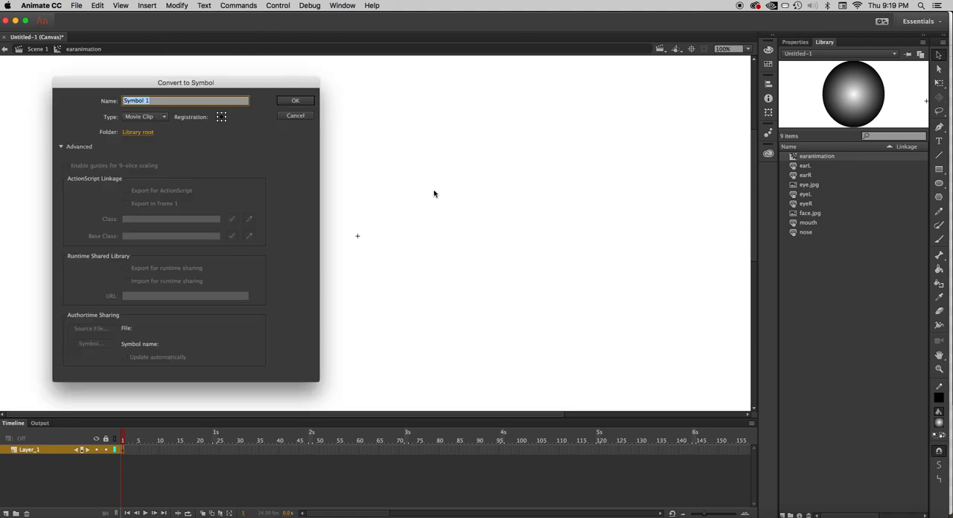
text(ball)
click(291, 101)
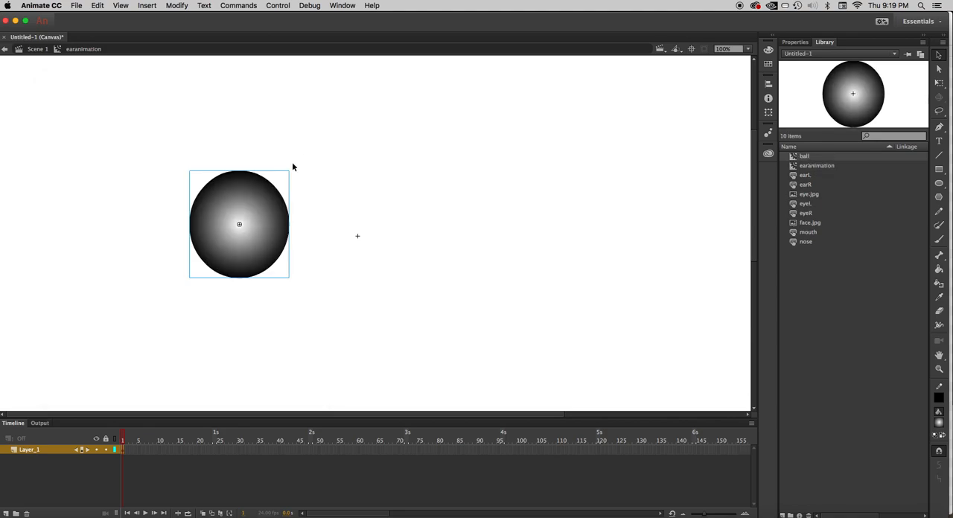
Step: Create a motion tween on Layer_1 that moves the ball horizontally to the right by frame 24, and return to frame 1
right_click(124, 452)
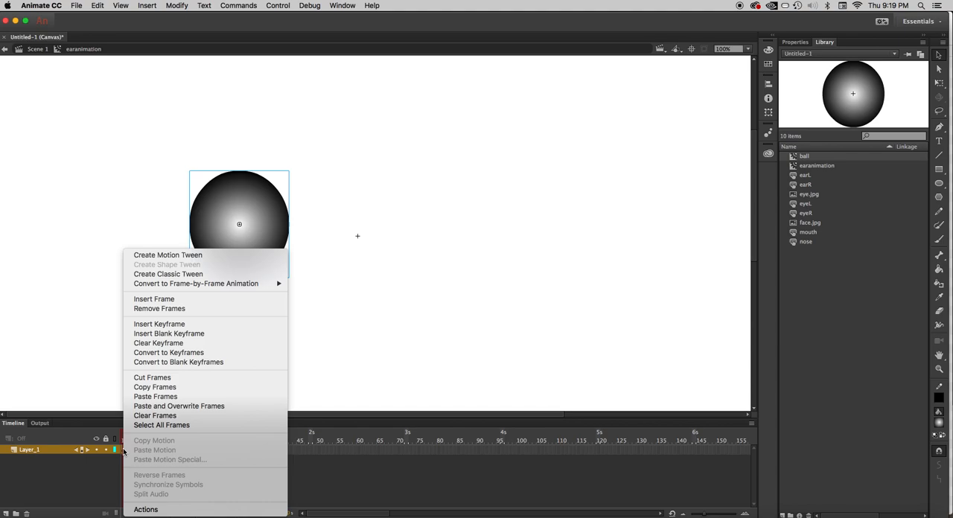
click(167, 257)
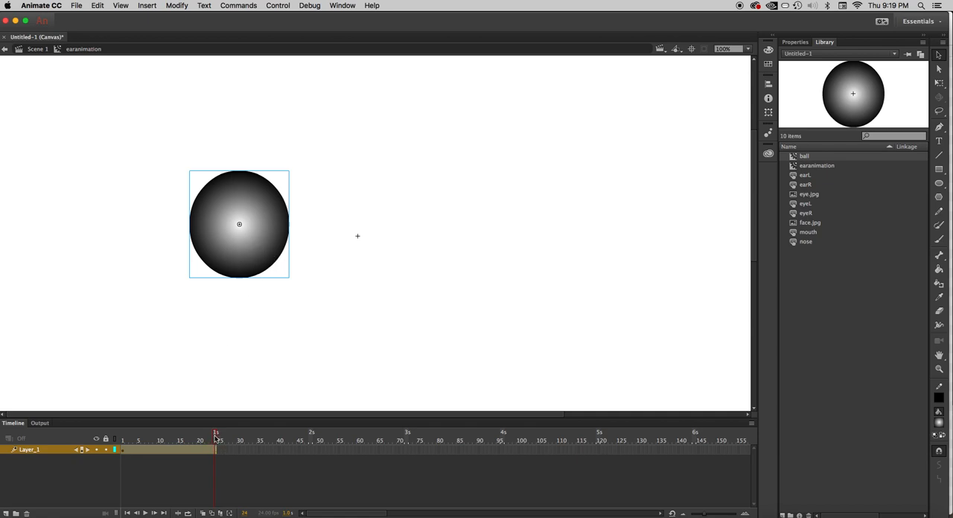
drag(249, 260, 604, 257)
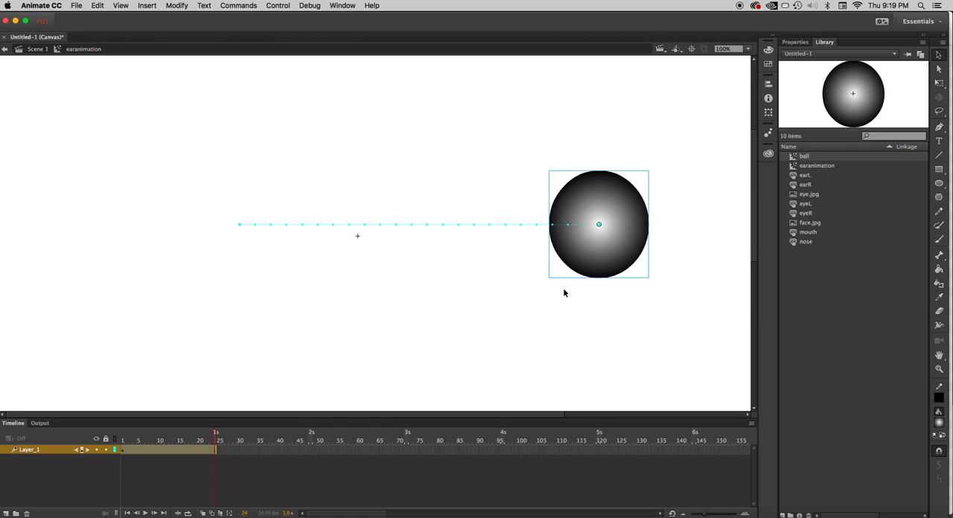
drag(215, 438, 122, 436)
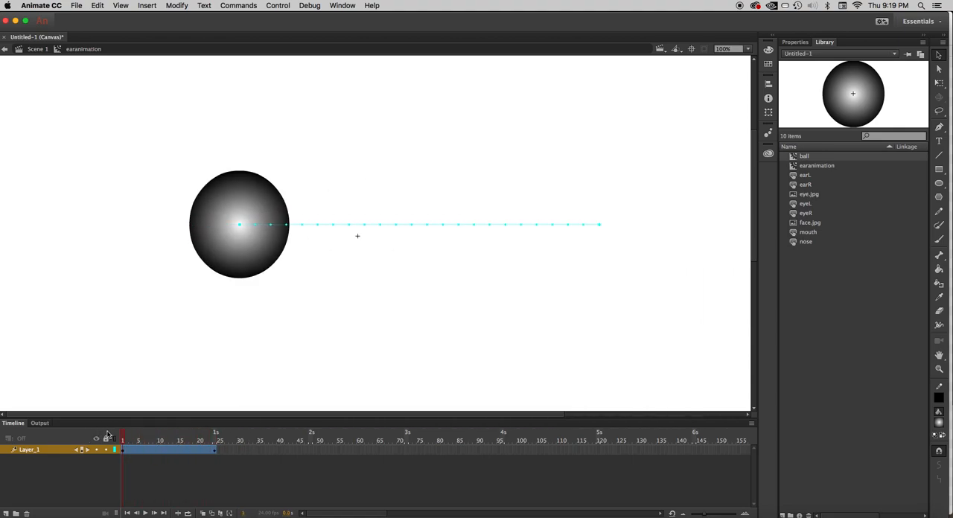
Step: Leave the earanimation symbol and return to editing Scene 1
click(659, 49)
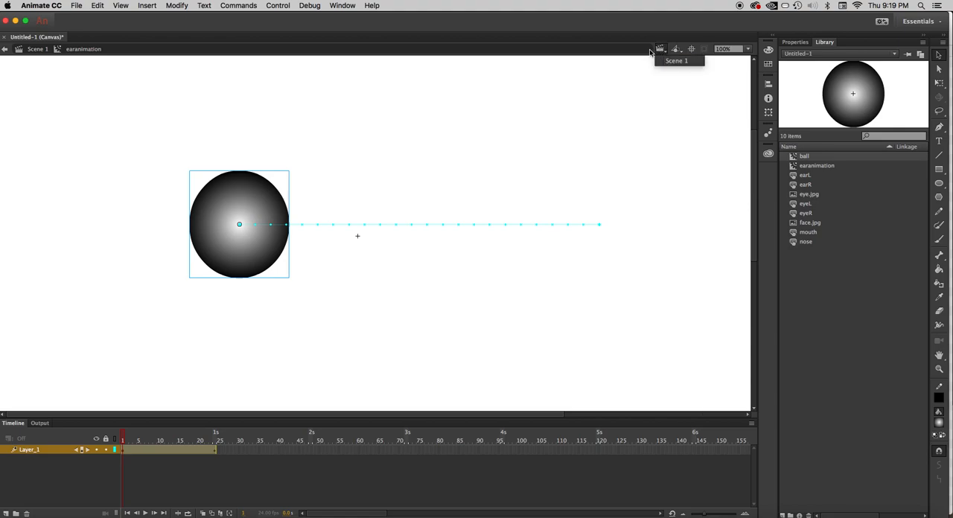
click(676, 49)
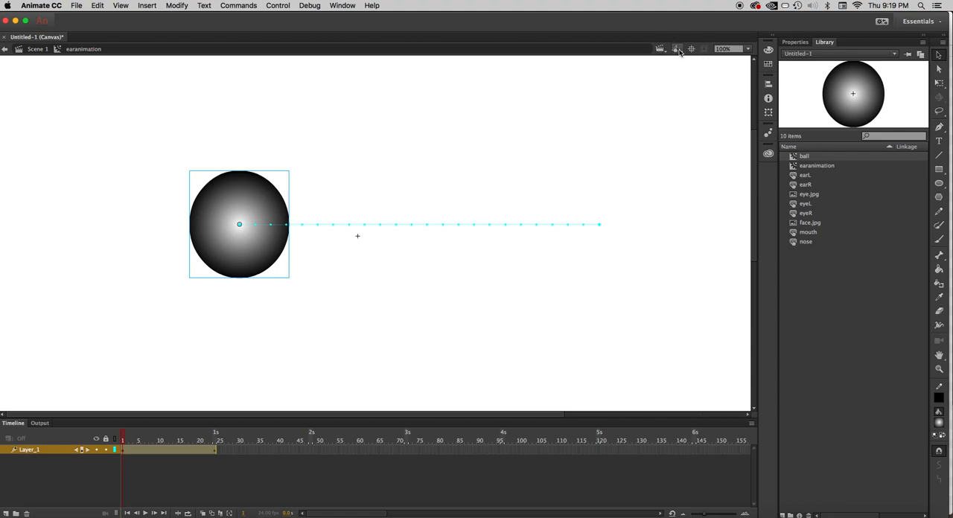
click(677, 49)
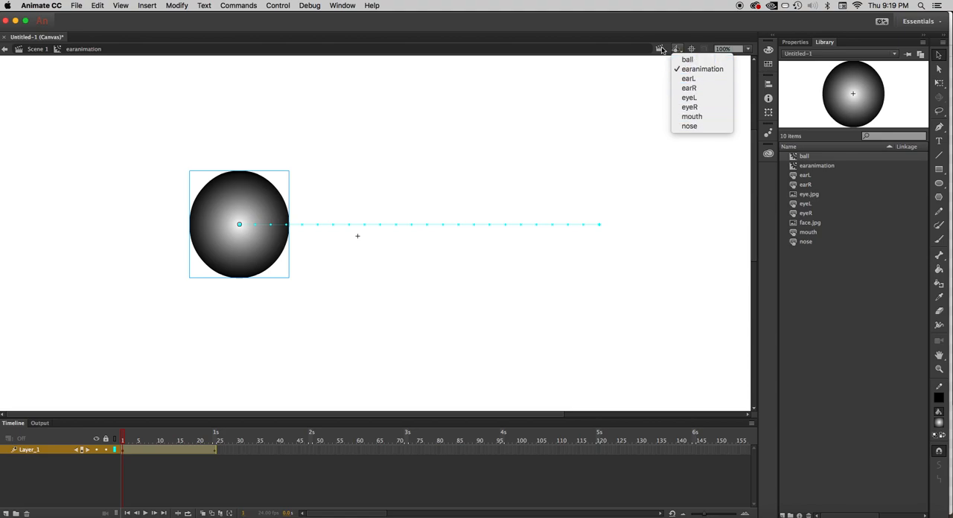
click(660, 49)
click(660, 50)
click(668, 62)
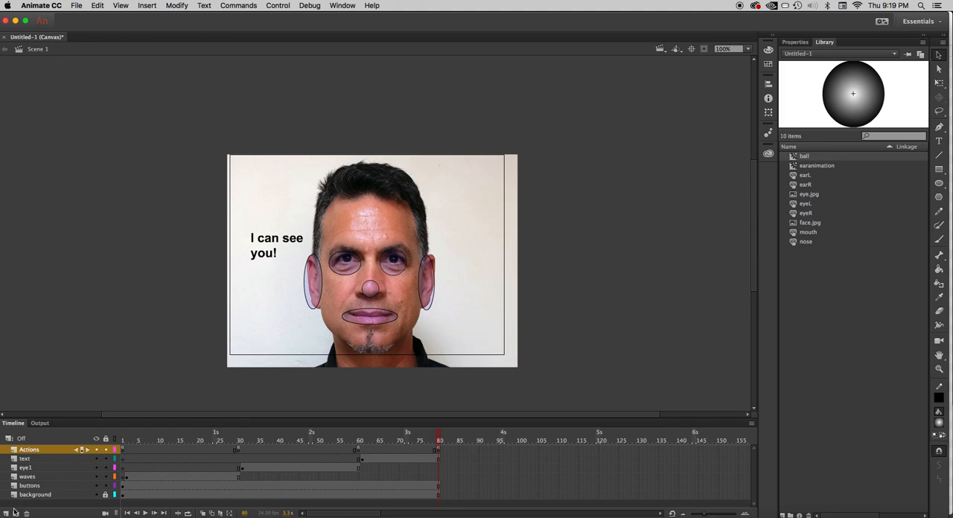
Step: Add a new layer directly above the text layer and name it "ear2"
click(28, 459)
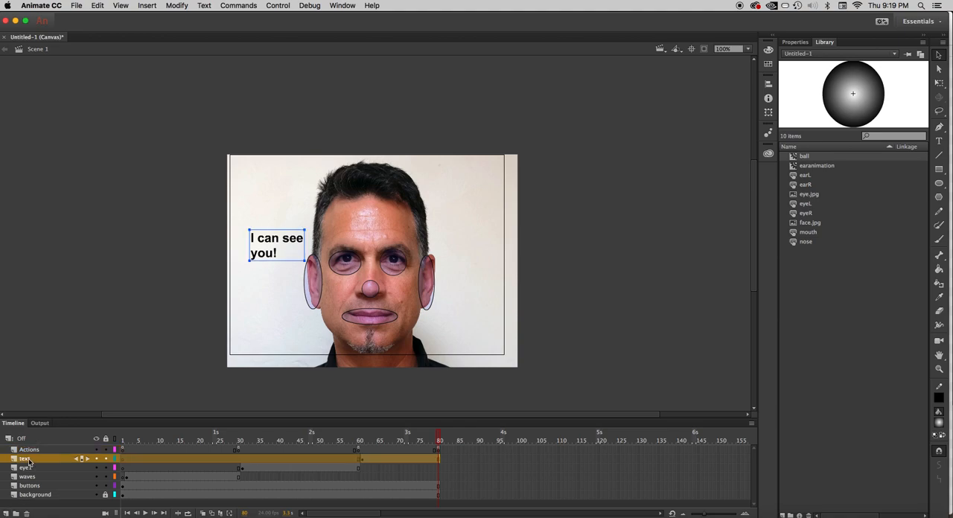
click(6, 514)
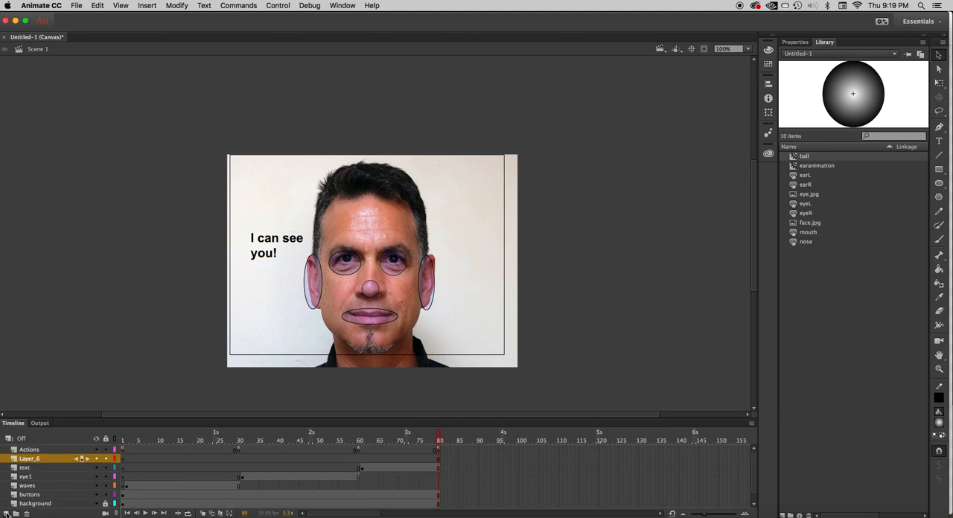
double_click(41, 460)
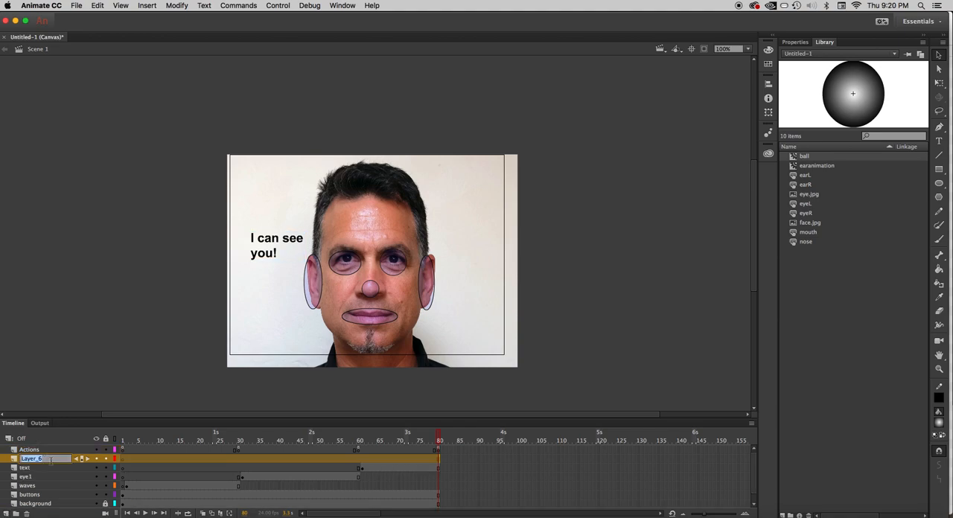
text(ear2)
key(Return)
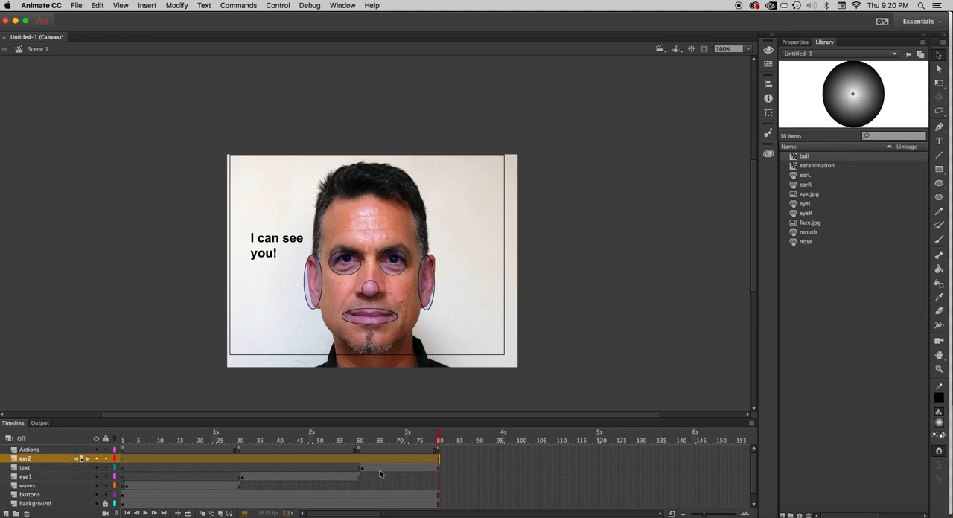
Step: Insert a keyframe at frame 81 of the ear2 layer
click(444, 460)
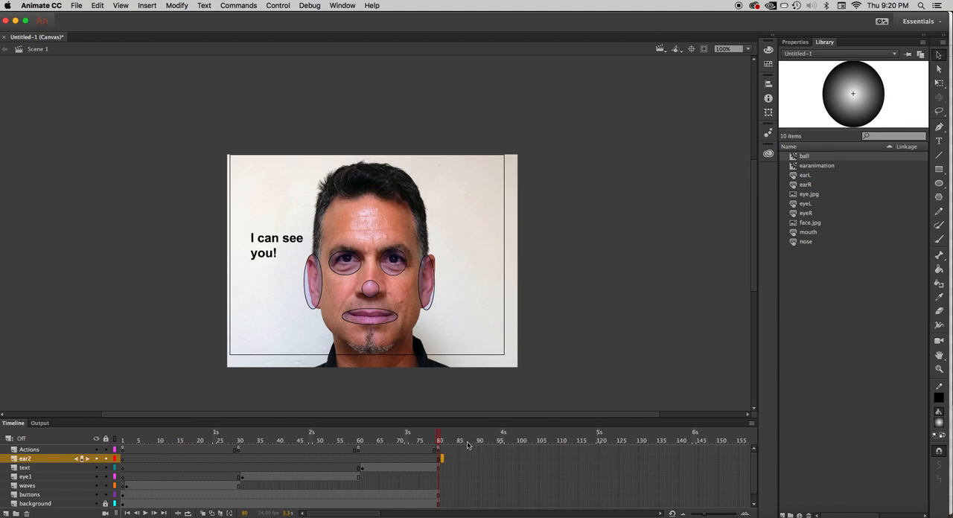
right_click(442, 460)
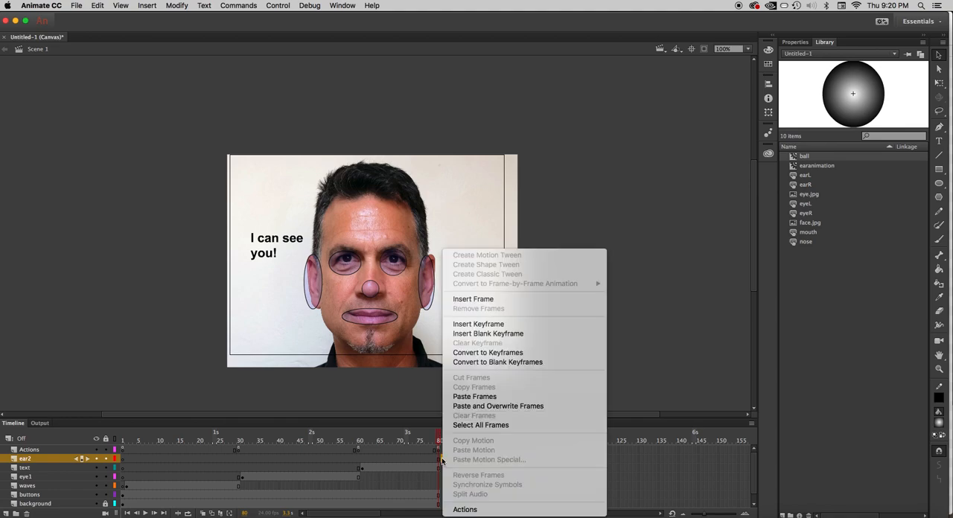
click(489, 325)
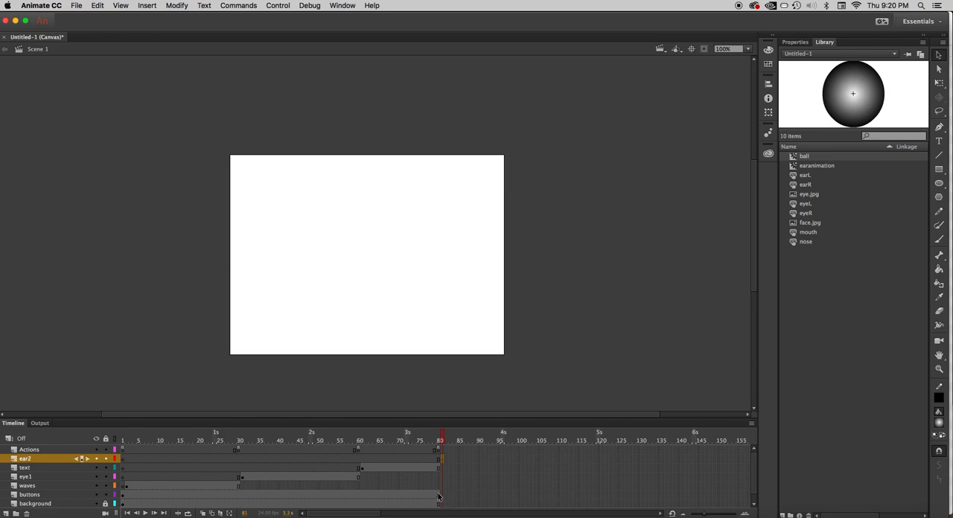
Step: Extend the buttons and background layers to about frame 140
click(439, 495)
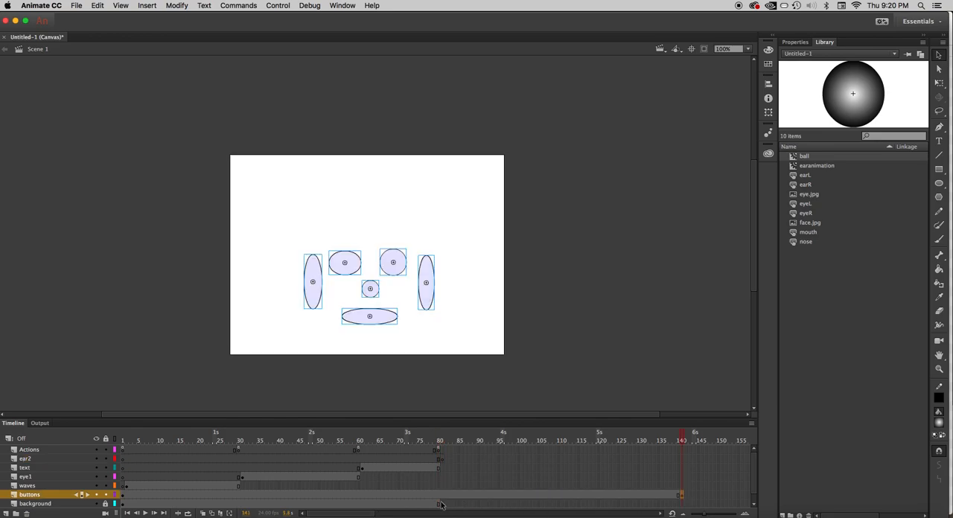
click(441, 494)
click(441, 503)
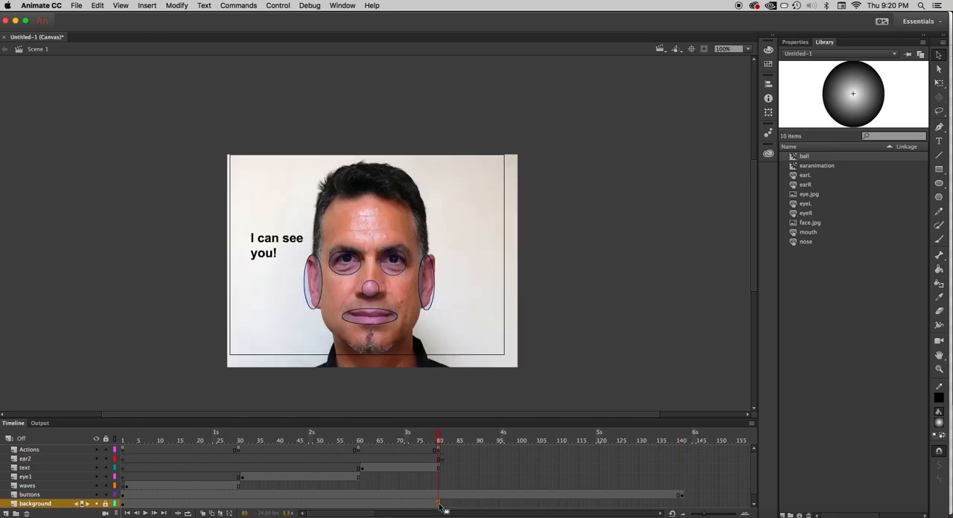
click(680, 503)
key(F5)
Step: Place an instance of earanimation at frame 81 of the ear2 layer, left of the face at ear height, and scale it down
click(442, 458)
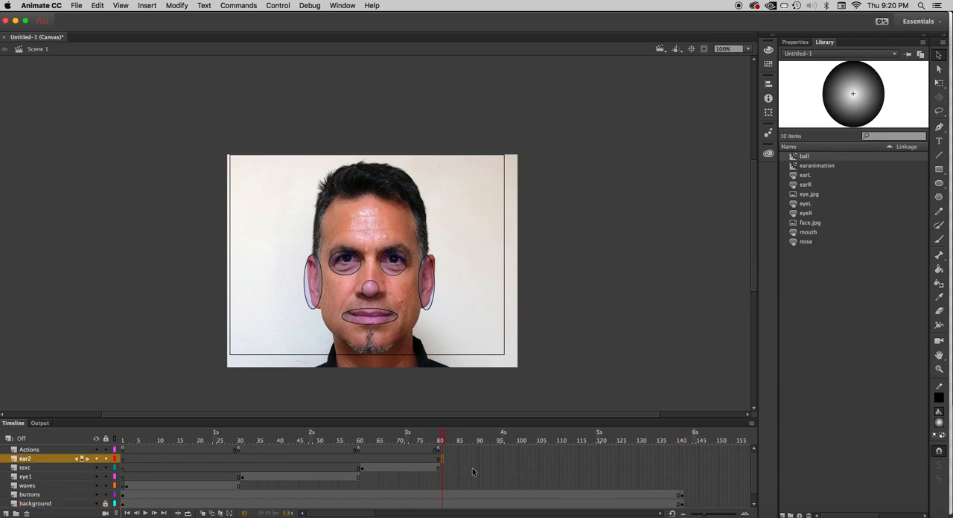
click(807, 167)
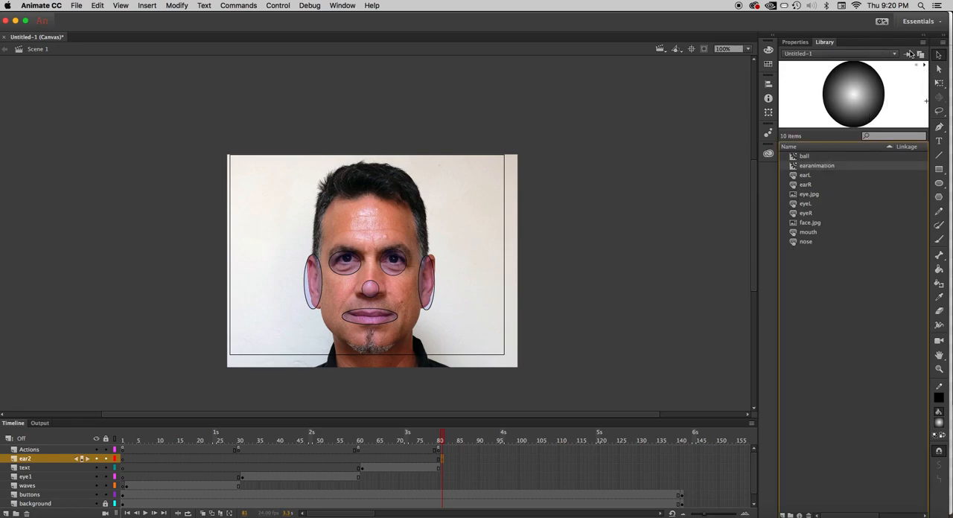
click(924, 67)
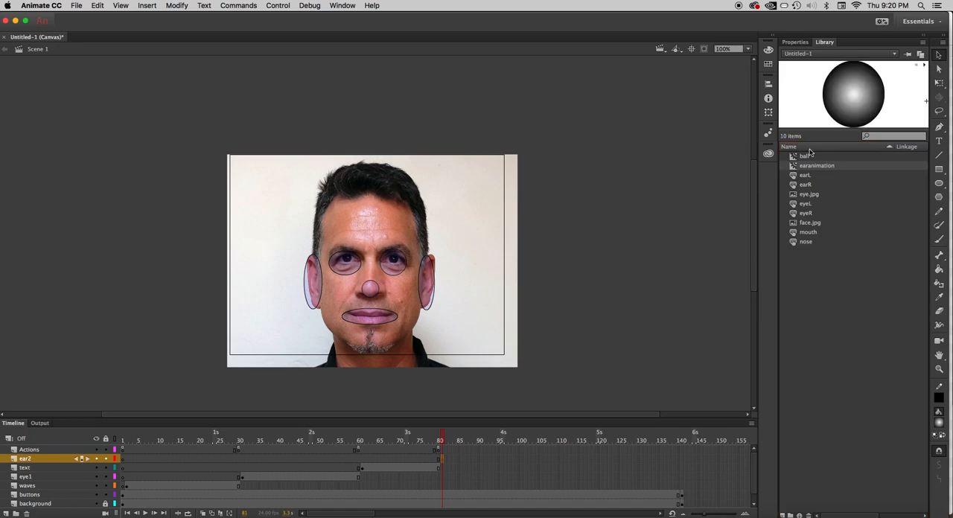
click(793, 167)
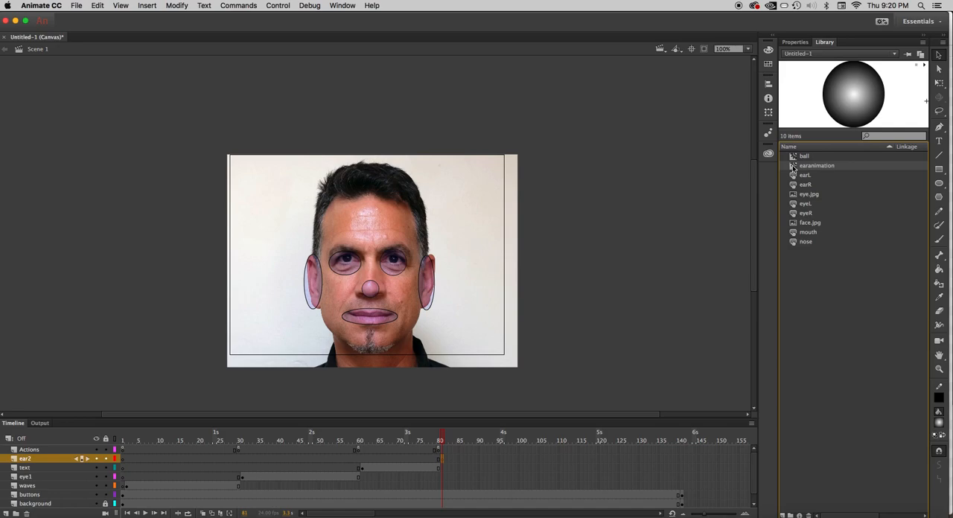
drag(793, 168, 239, 278)
click(939, 83)
drag(290, 221, 261, 282)
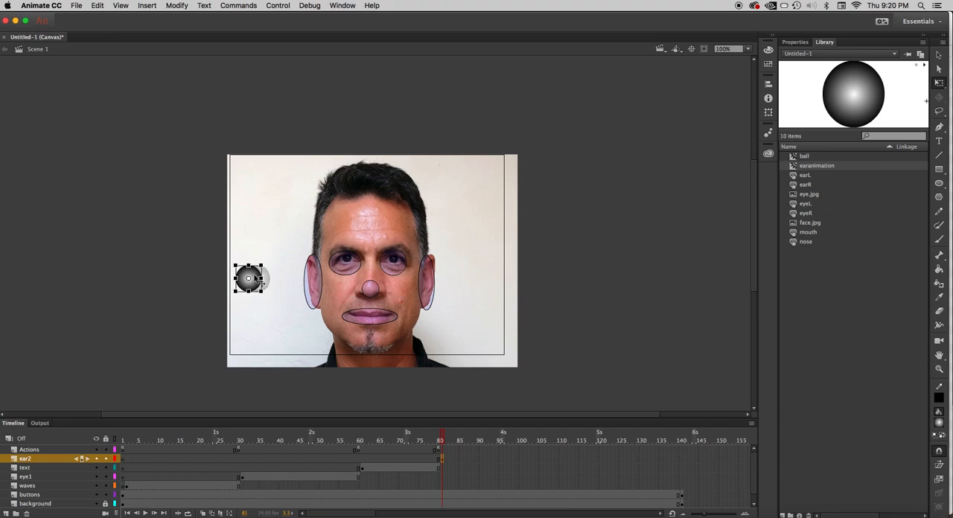
click(940, 56)
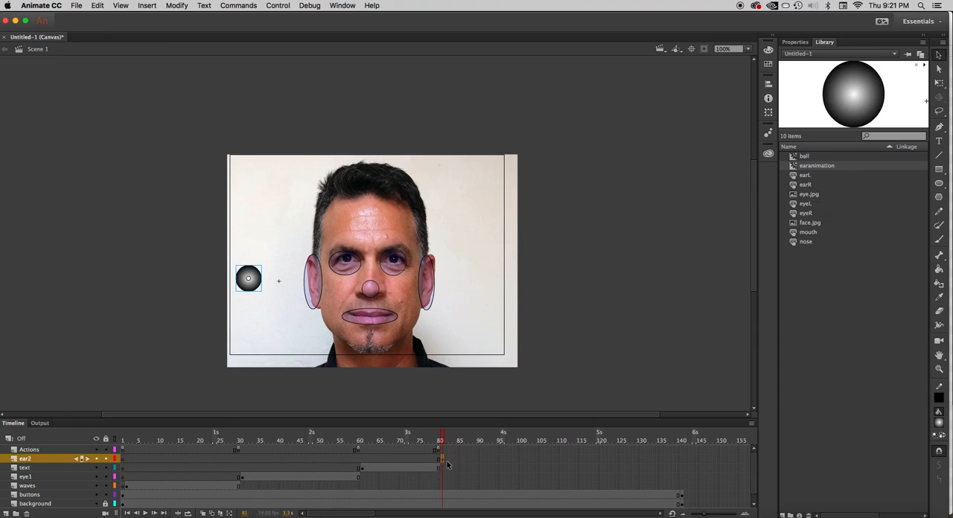
Step: Extend the ear2 layer's ball animation to frame 105
click(545, 461)
click(539, 459)
right_click(538, 458)
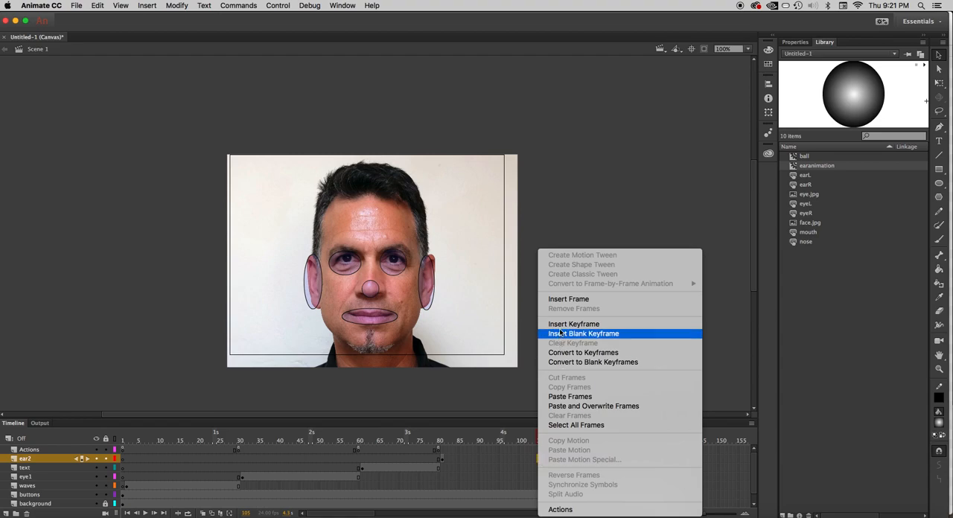
click(564, 300)
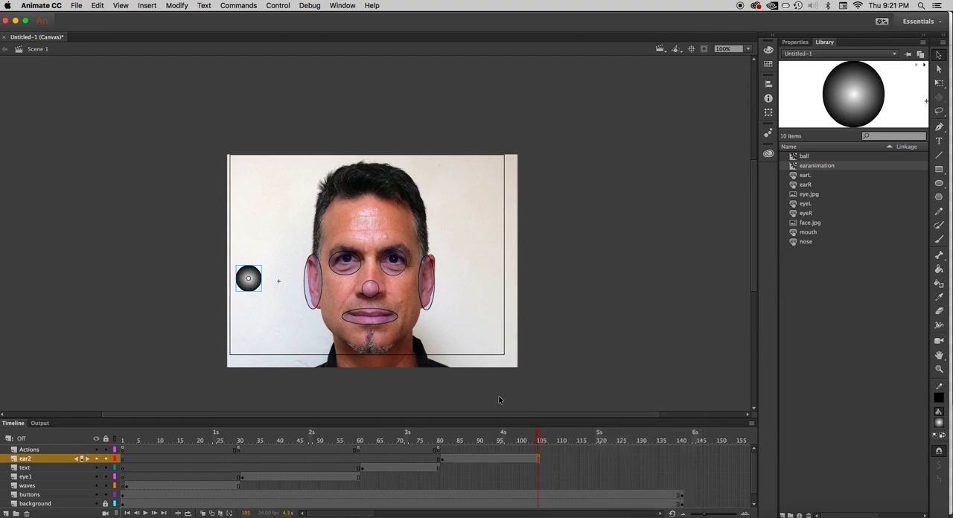
Step: At frame 1, add a Click to Go to Frame and Play snippet to the ear button on the face's left side, with frame 80 as target
drag(539, 439, 440, 440)
drag(444, 439, 123, 439)
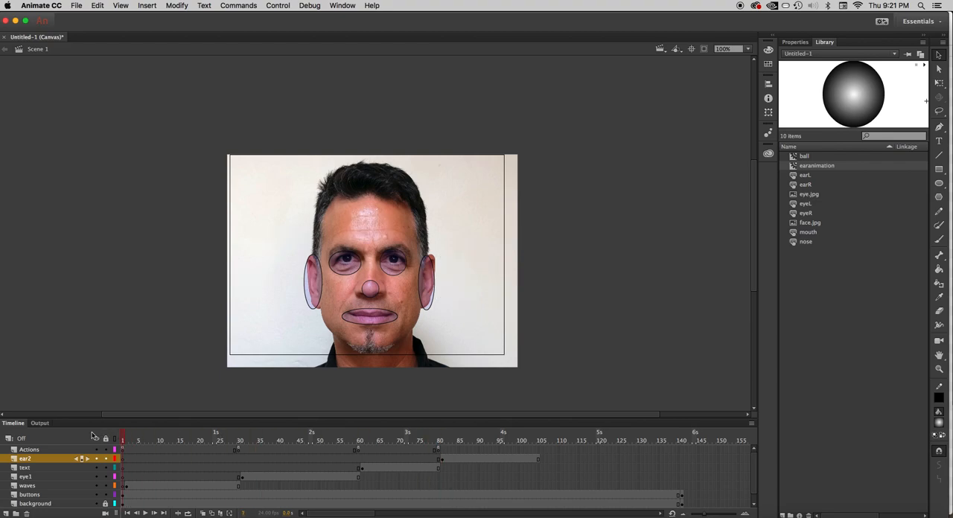
click(313, 288)
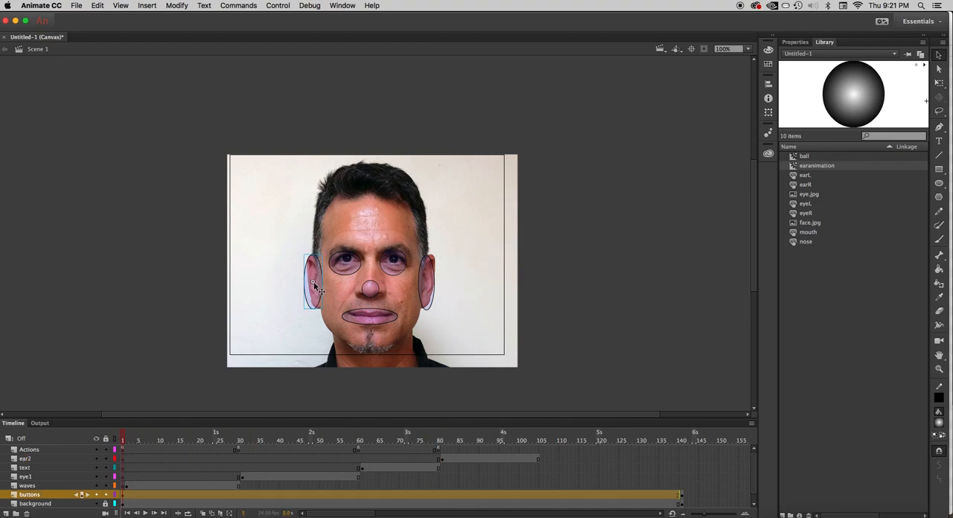
click(342, 5)
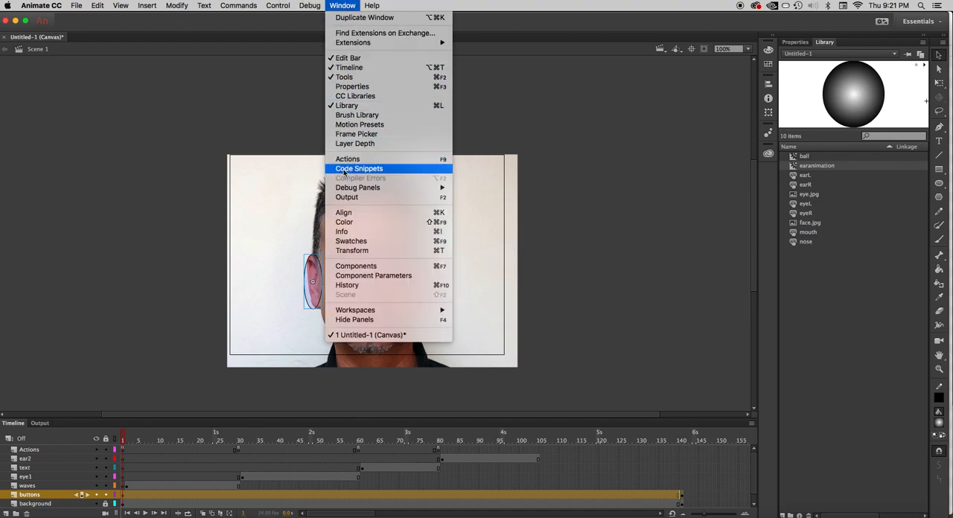
click(358, 169)
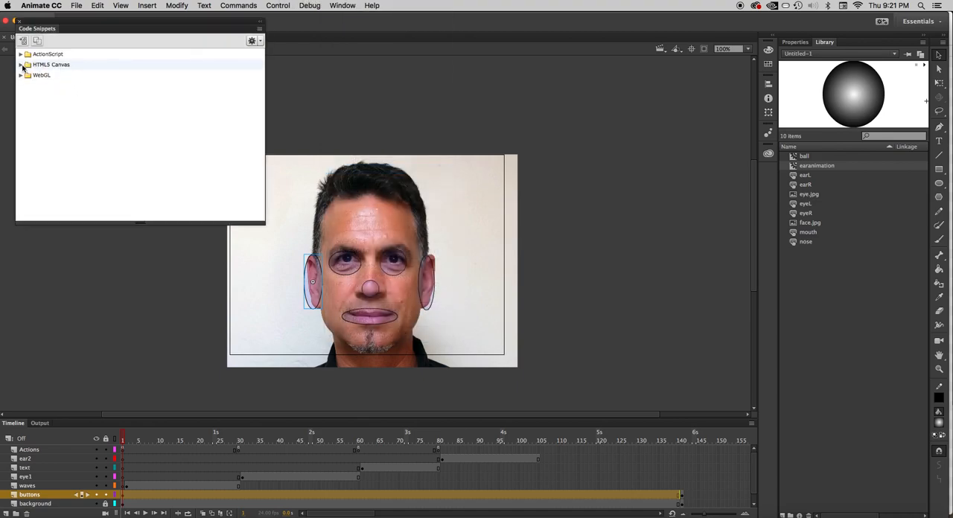
click(21, 65)
click(29, 75)
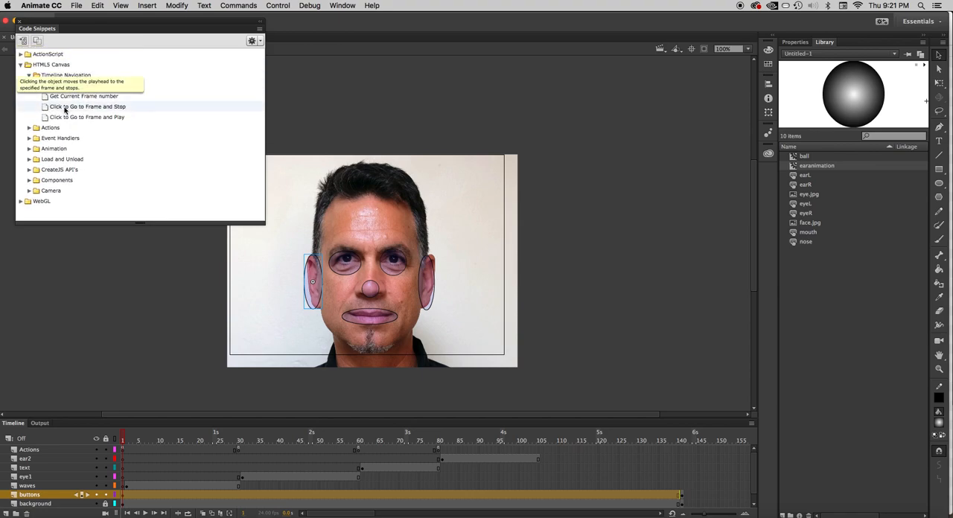
double_click(71, 116)
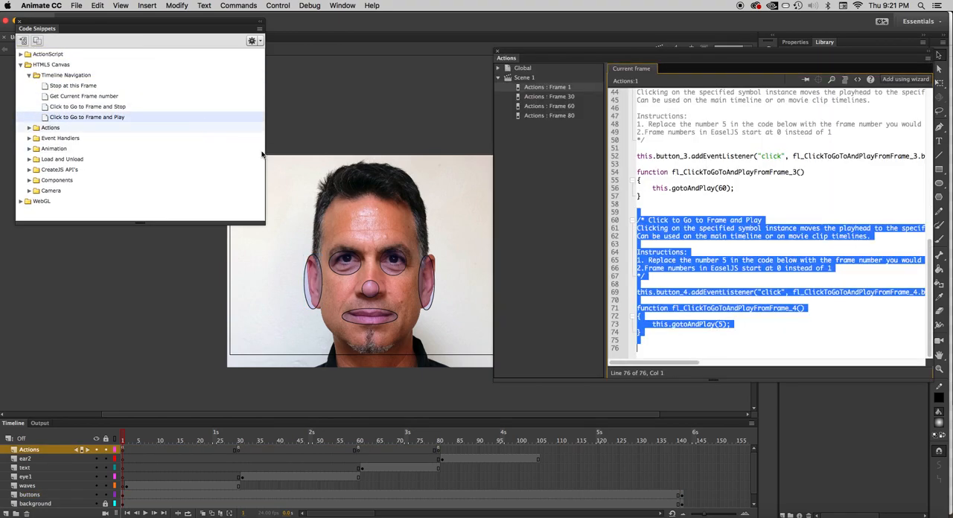
click(720, 330)
double_click(721, 325)
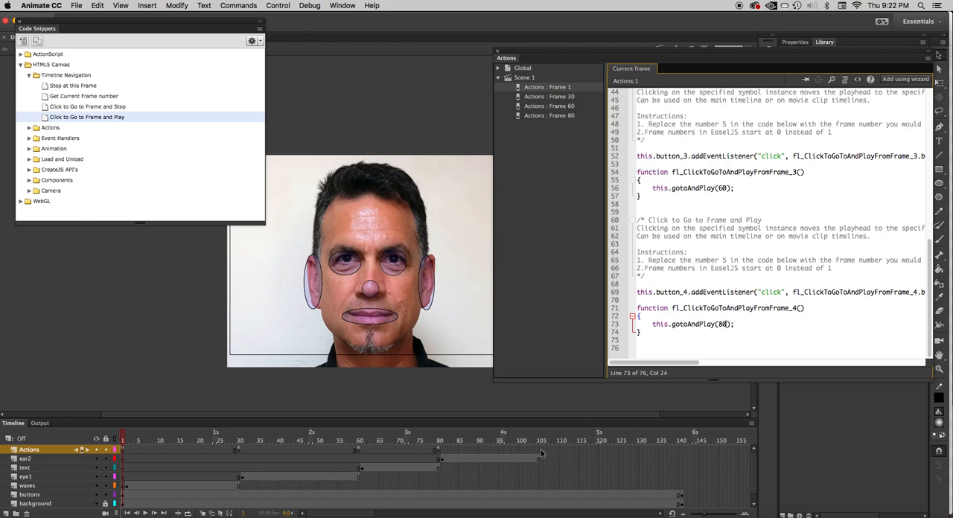
Step: Copy the Actions layer's frame 80 keyframe with its return-to-start script and paste it at frame 105 of that layer
click(439, 452)
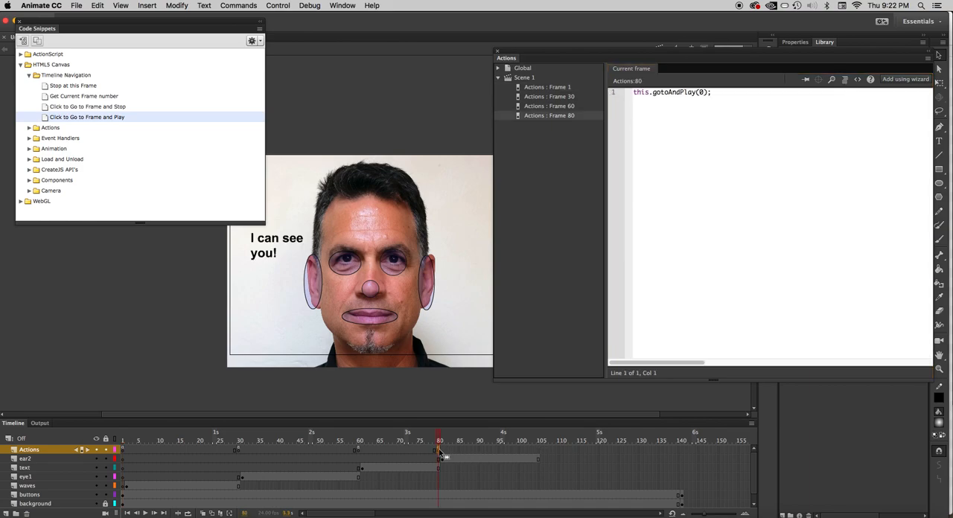
right_click(439, 452)
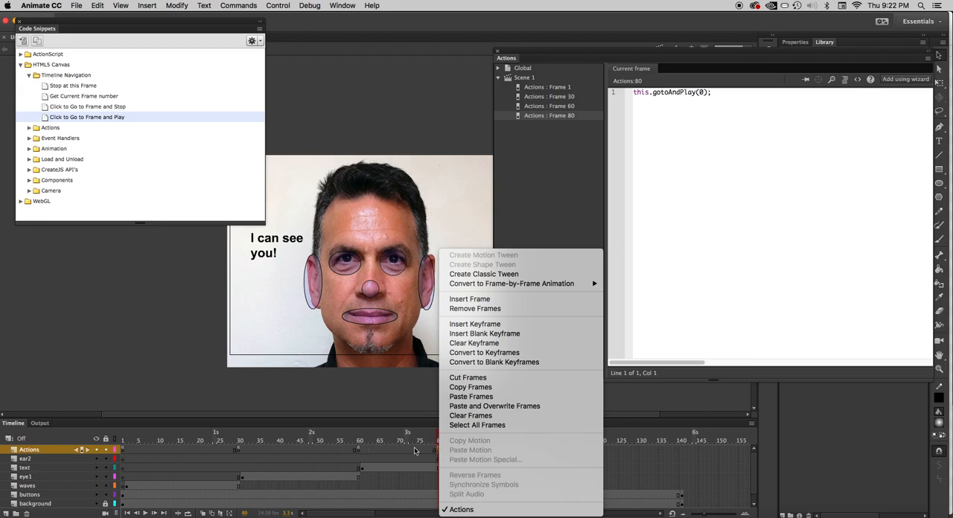
click(473, 388)
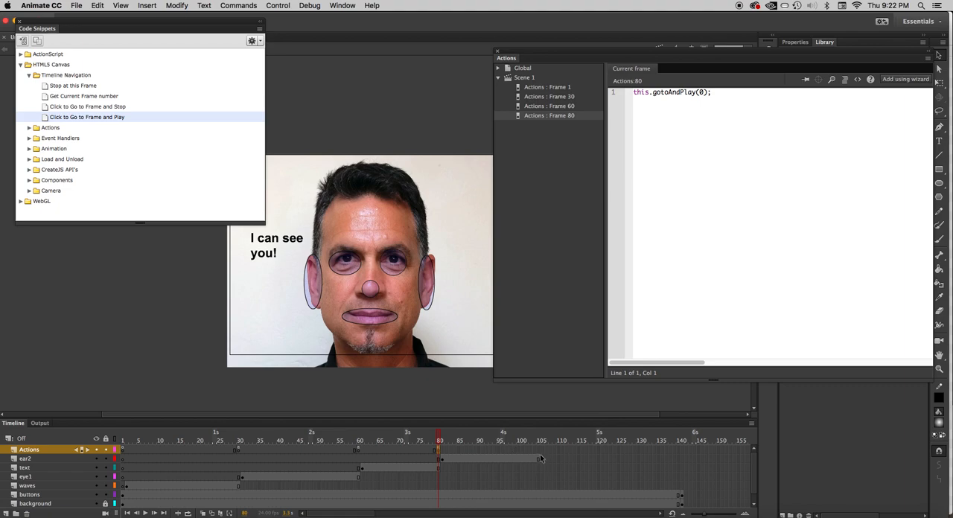
click(539, 449)
right_click(539, 449)
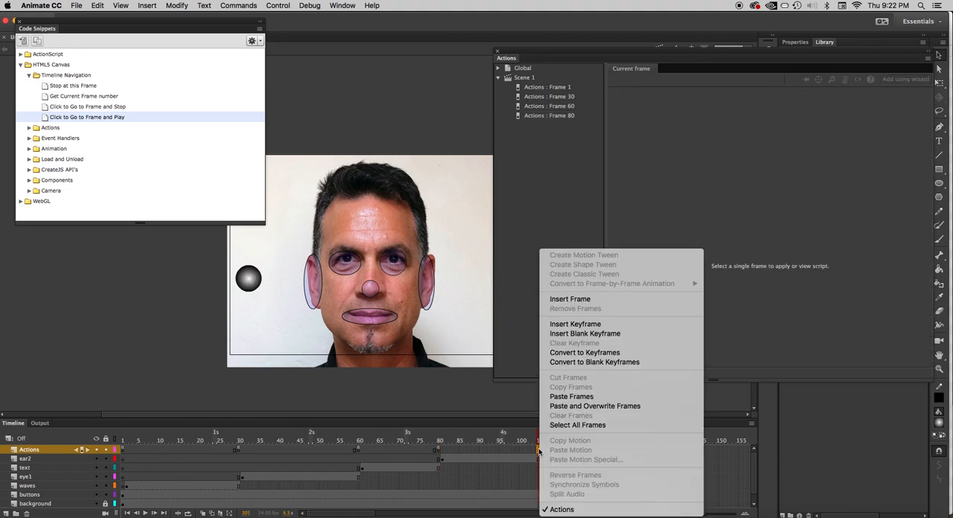
click(555, 397)
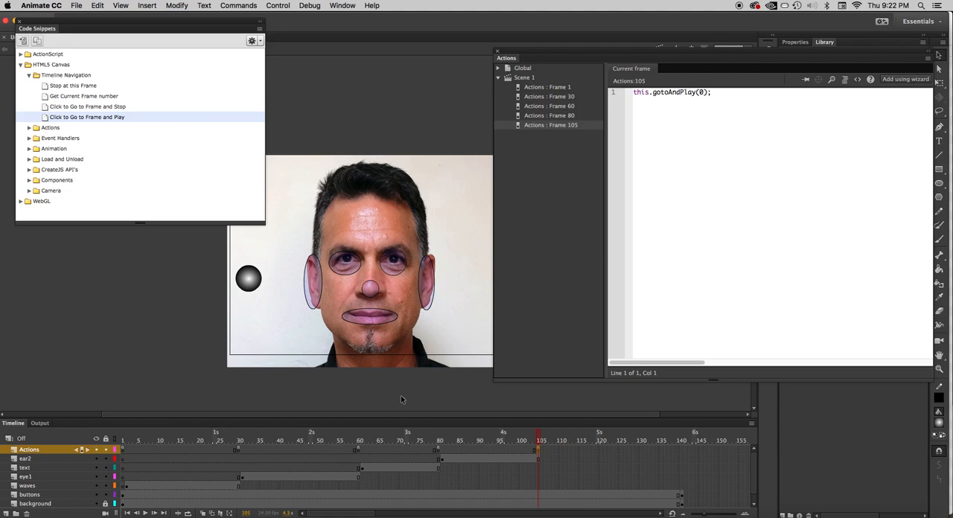
Step: Test the movie in the browser, trying the eye buttons and both ear buttons, and close the test page
key(super+Return)
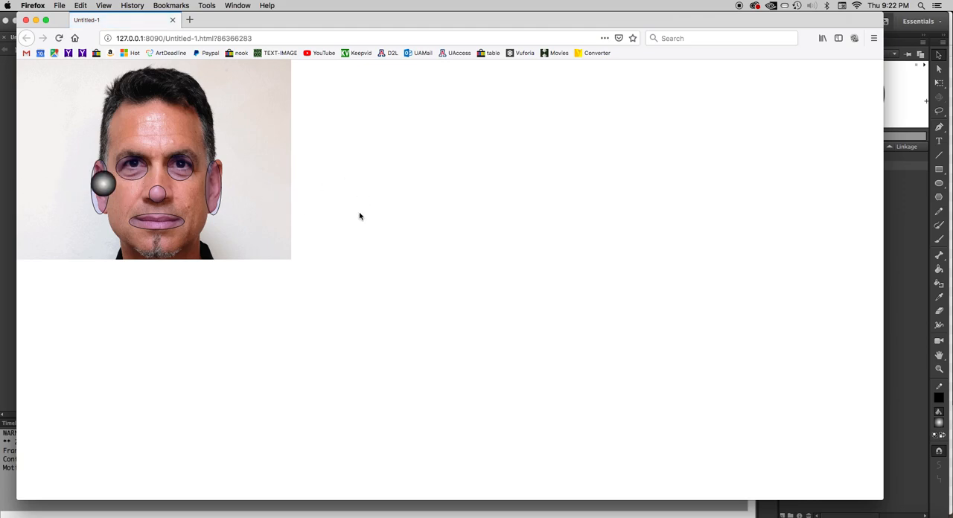
click(139, 171)
click(178, 172)
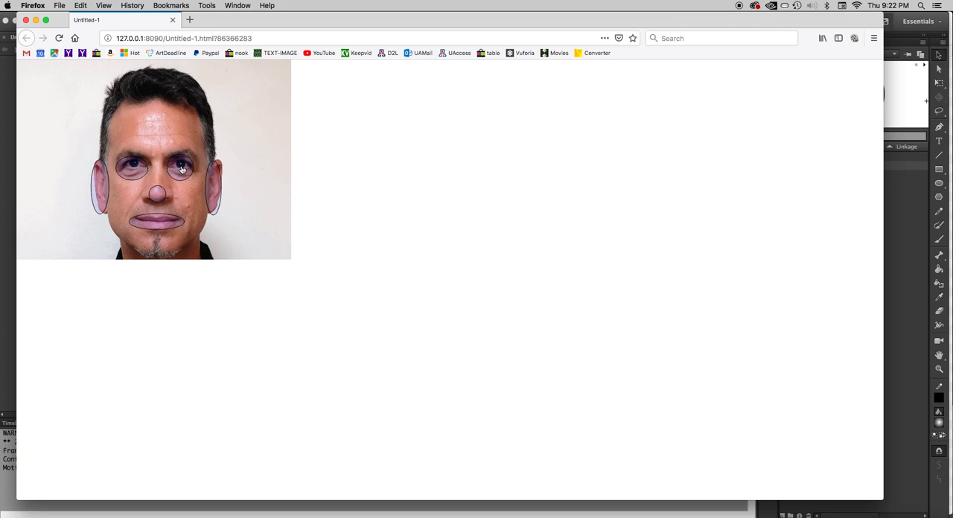
click(212, 188)
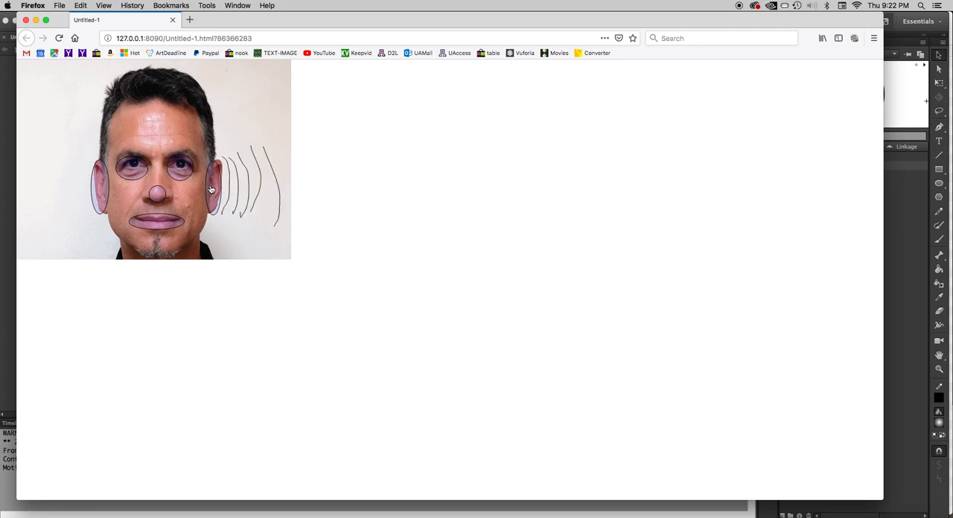
click(103, 192)
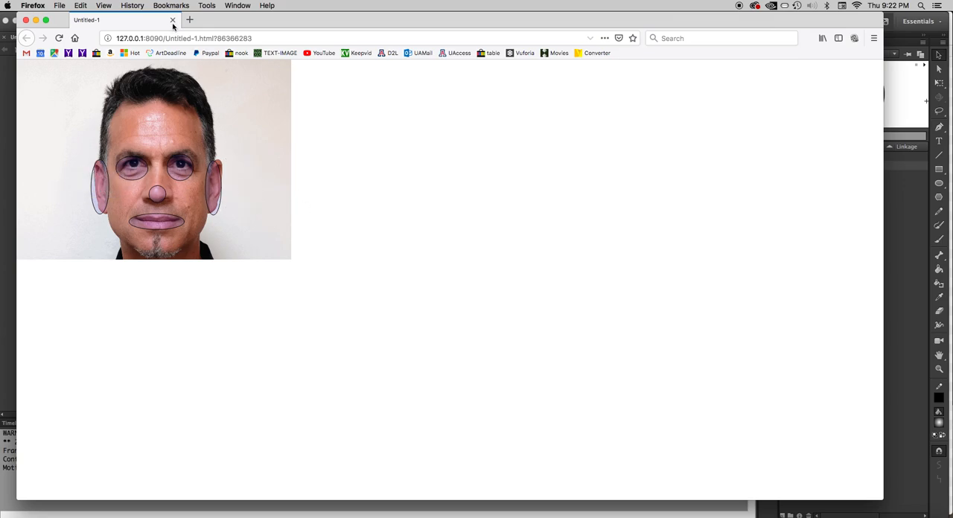
click(172, 21)
Step: At frame 81 of the ear2 layer, move the ball animation farther left so it starts off the stage edge
click(249, 280)
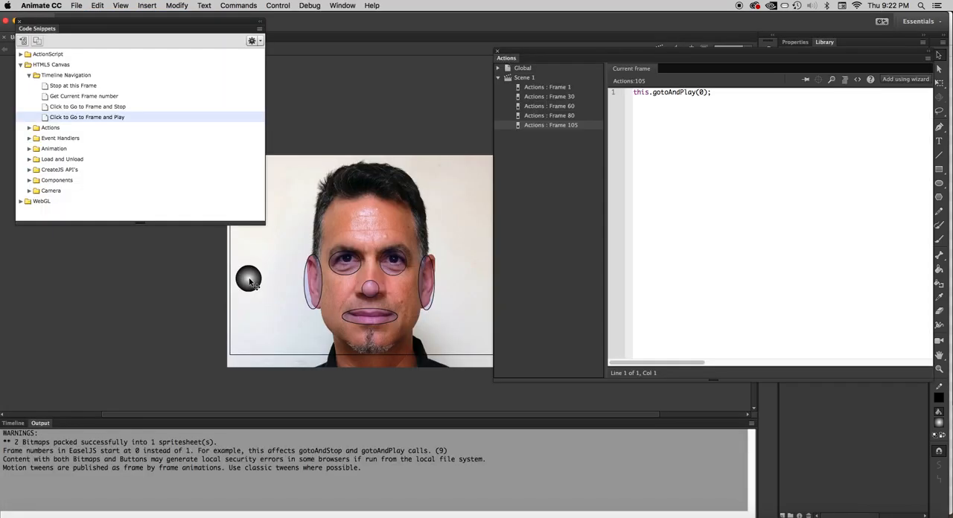
click(252, 282)
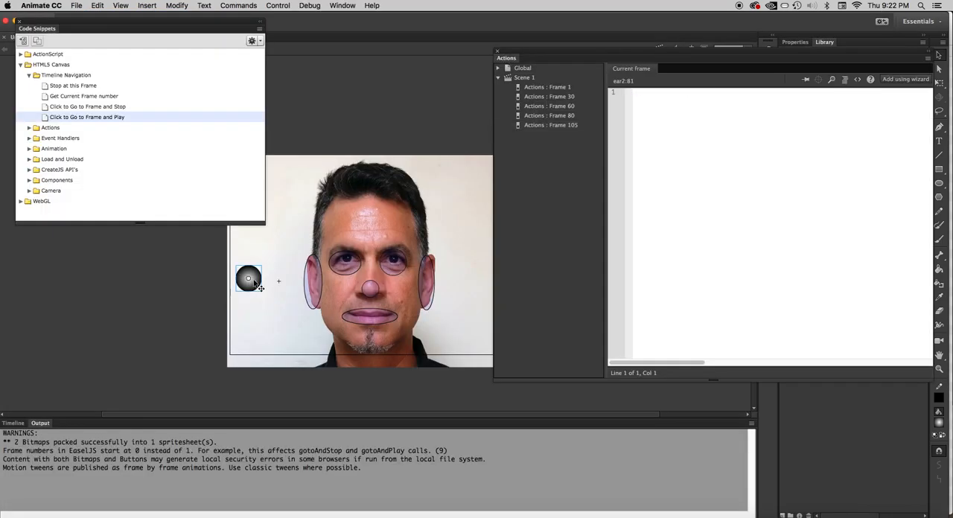
click(13, 423)
drag(538, 440, 441, 439)
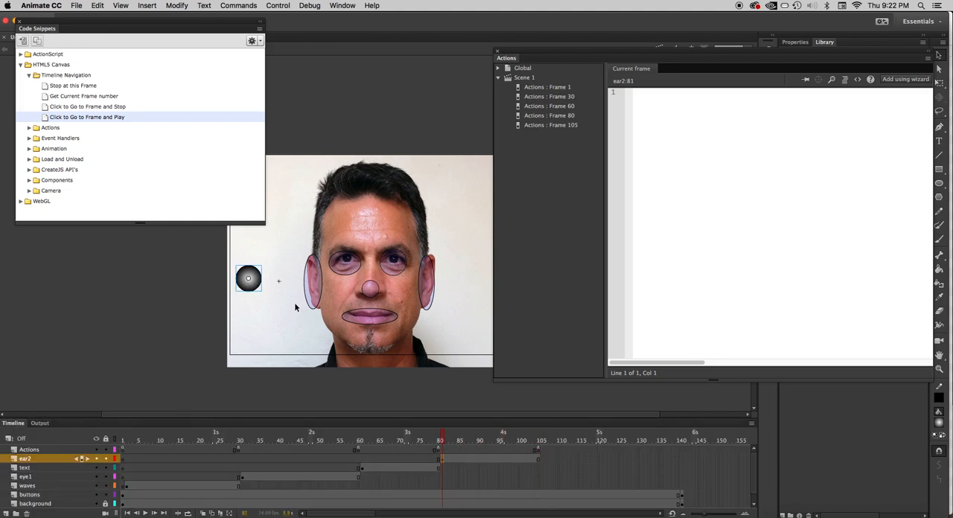
drag(232, 278, 220, 279)
Step: Preview the repositioned ball animation in the browser and close the preview
key(super+Return)
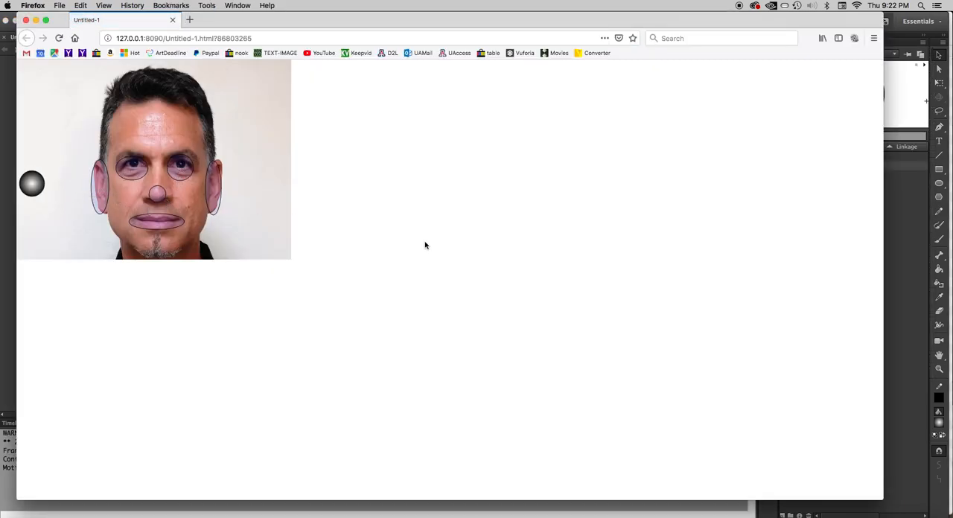
click(173, 20)
click(569, 264)
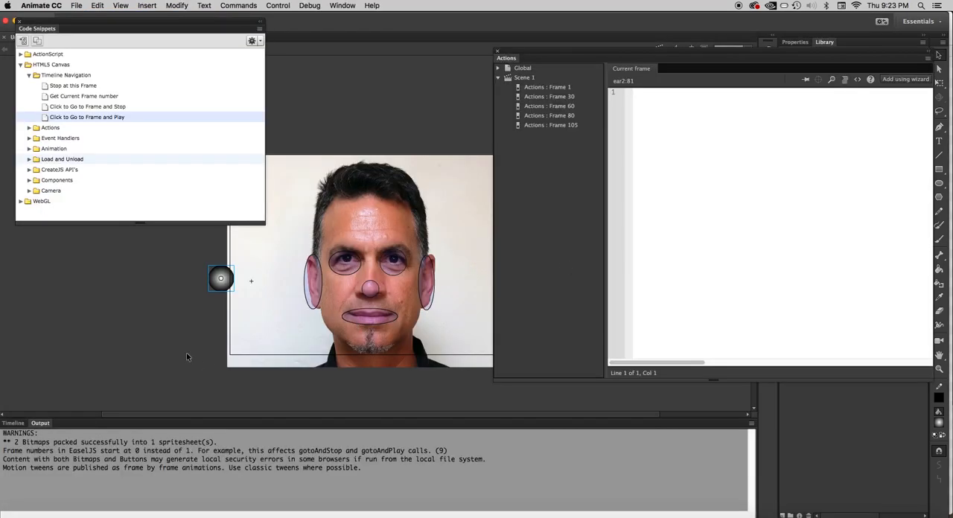
Step: Add a new layer named video directly above the ear2 layer
click(21, 424)
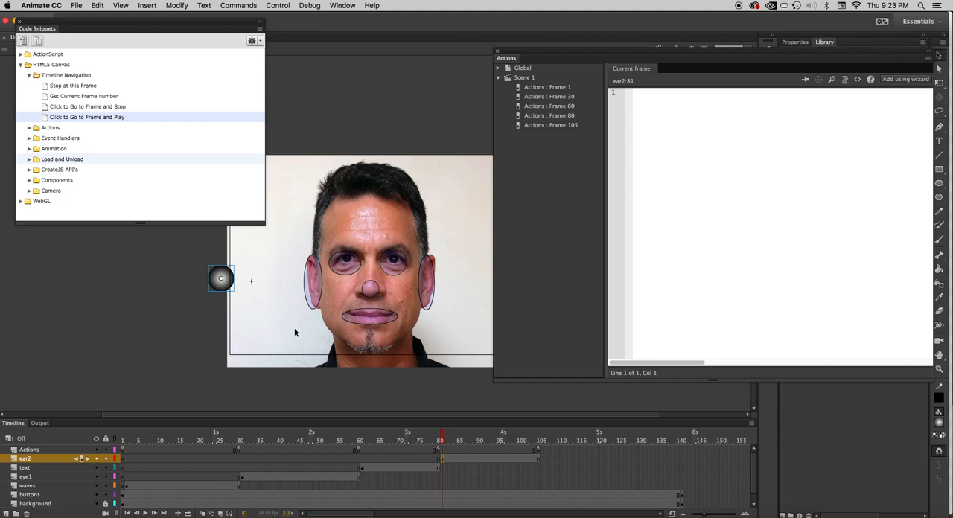
click(5, 513)
double_click(30, 459)
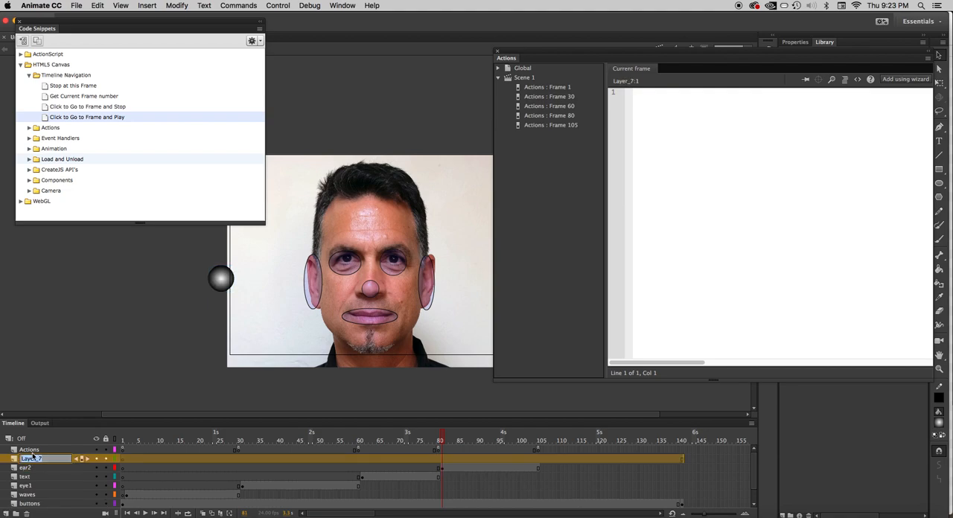
text(s)
key(Return)
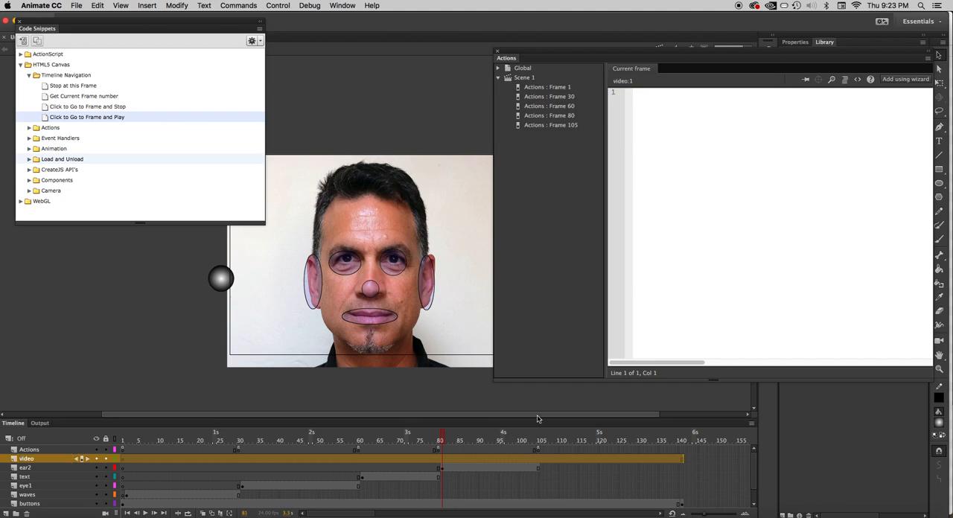
Step: Insert a keyframe at frame 106 of the video layer and close the Code Snippets and Actions windows
click(542, 458)
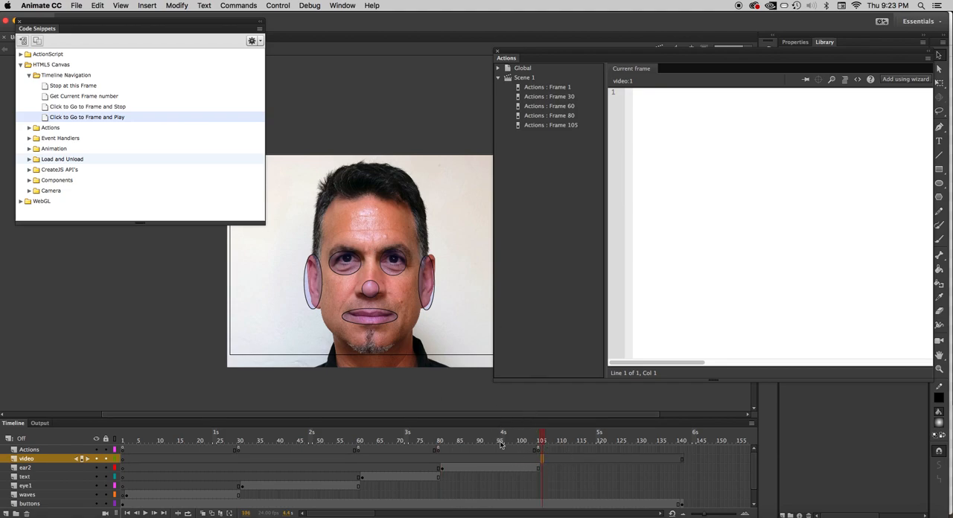
right_click(542, 459)
click(584, 324)
click(20, 22)
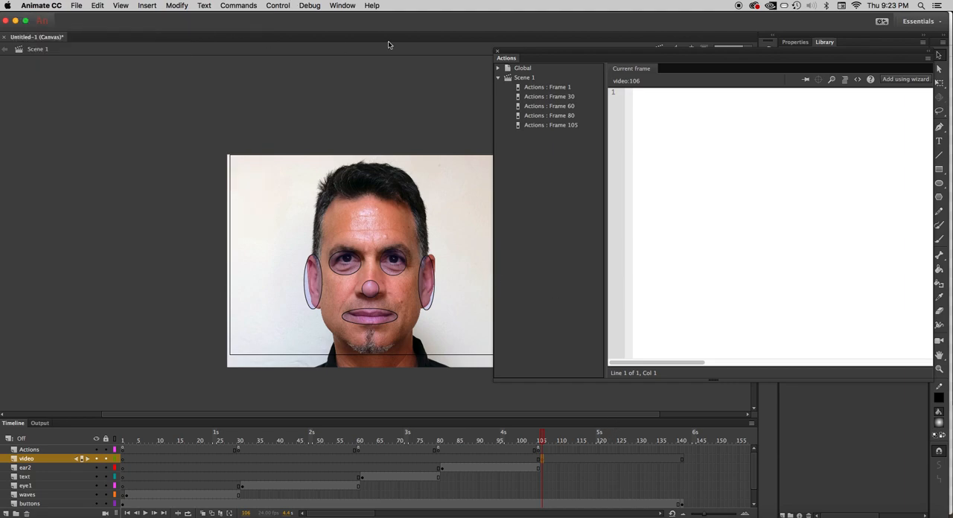
click(498, 52)
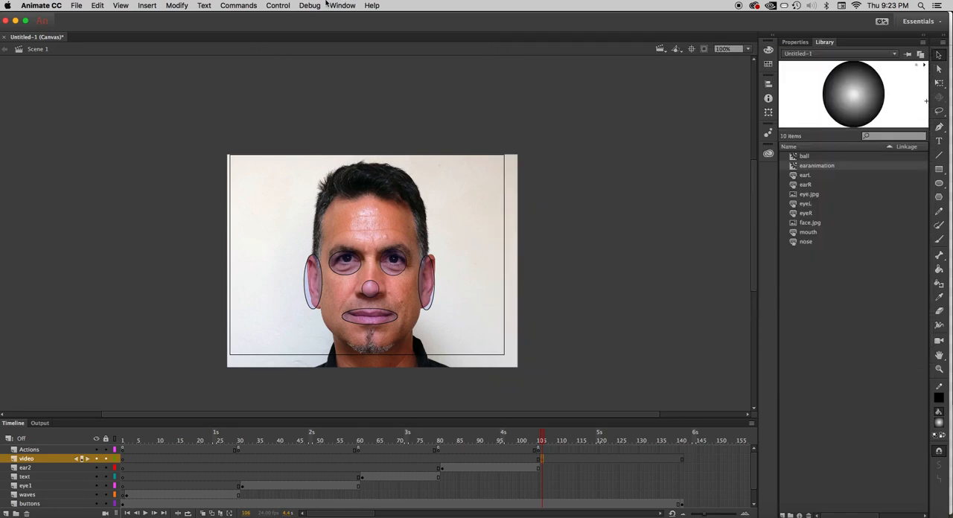
Step: Add a Video component to the stage at frame 106 of the video layer and center it over the face
click(79, 5)
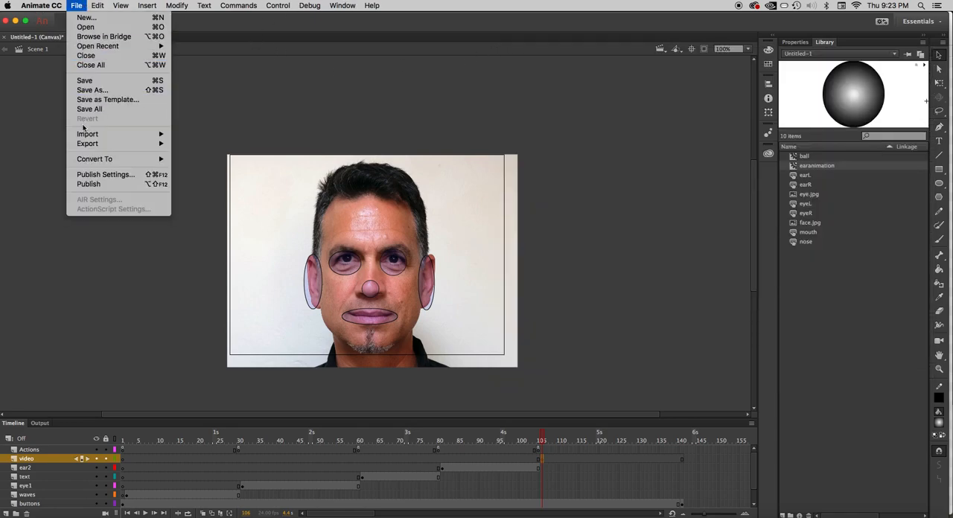
mouse_move(86, 138)
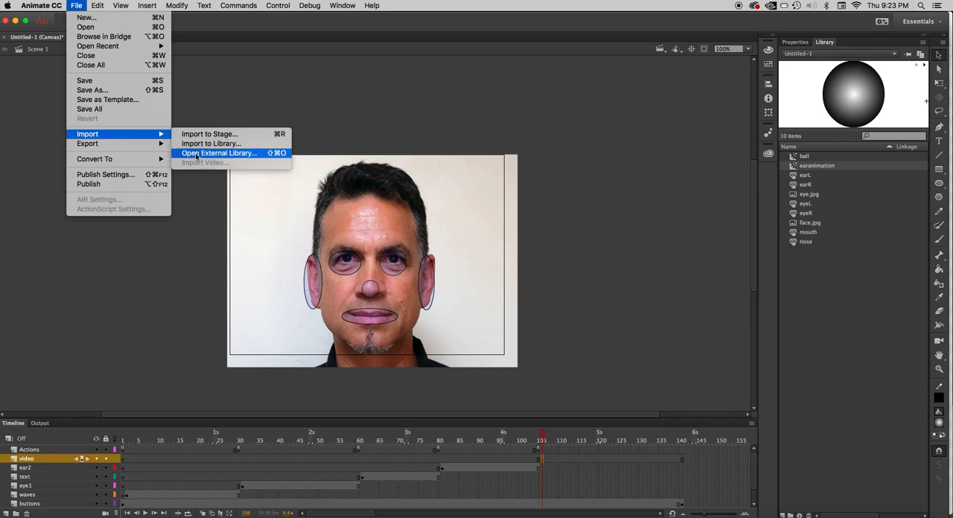
mouse_move(161, 144)
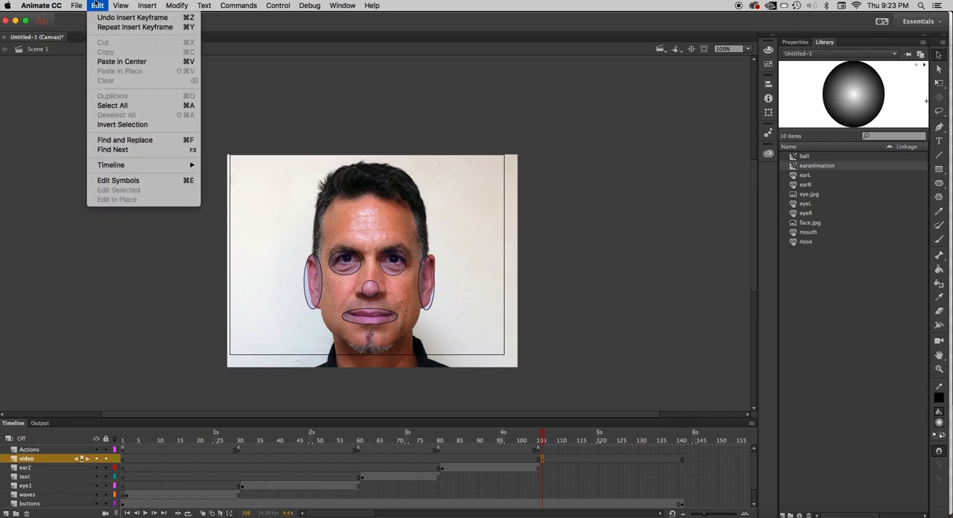
mouse_move(333, 6)
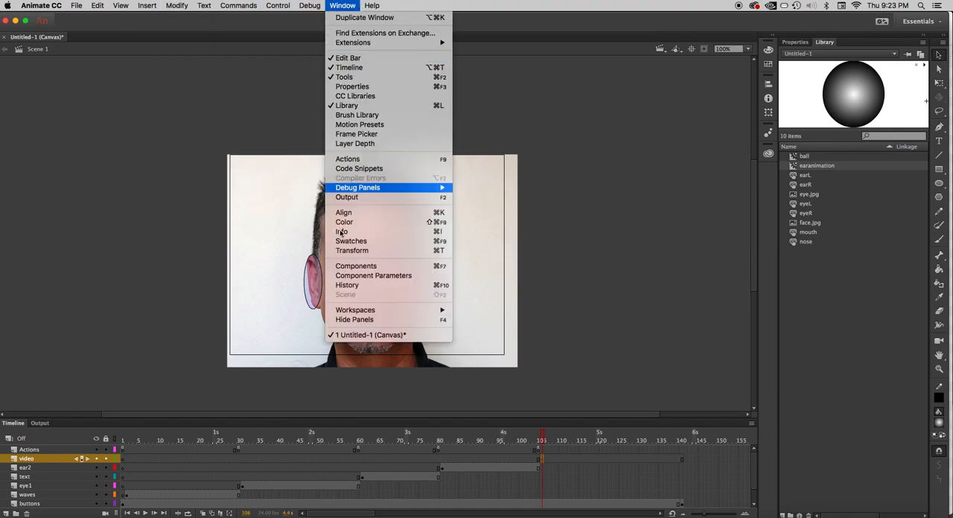
click(342, 268)
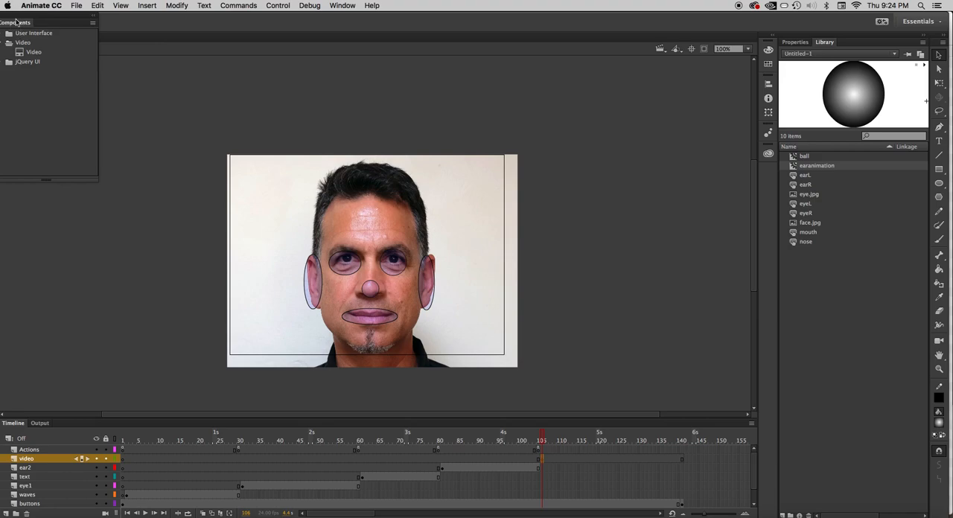
drag(14, 20, 543, 117)
click(525, 142)
double_click(534, 144)
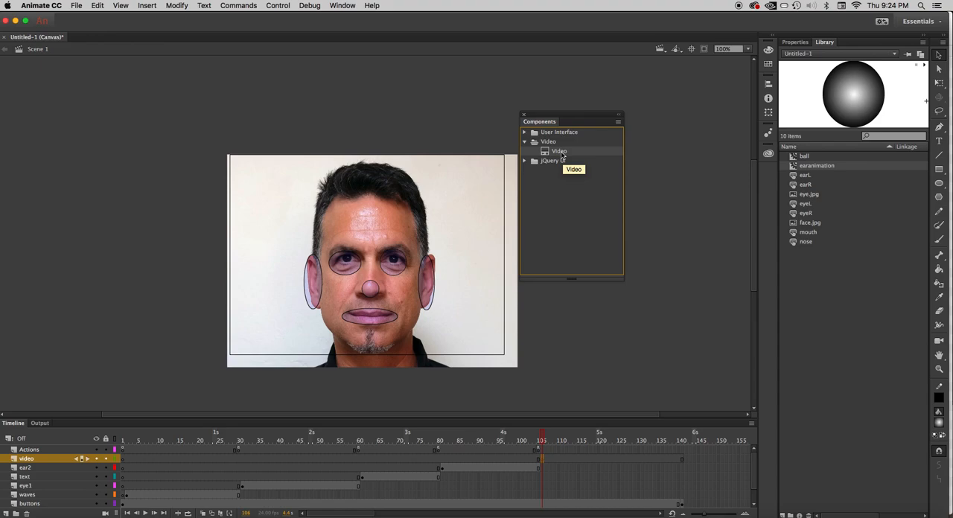
double_click(560, 152)
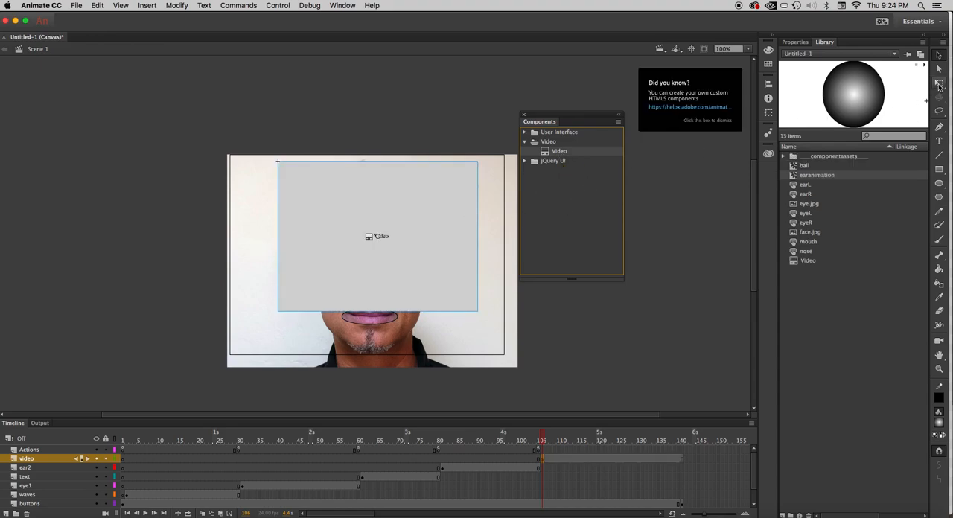
drag(440, 227, 438, 249)
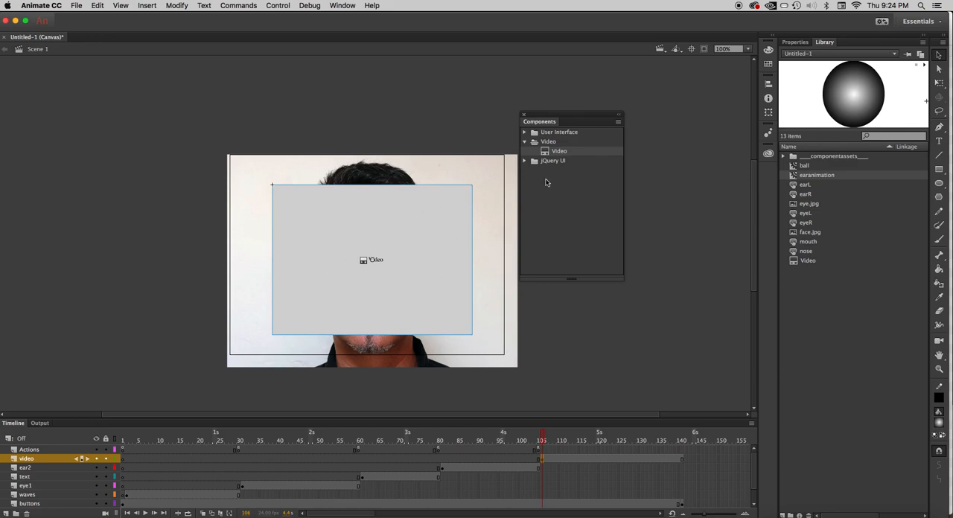
Step: Set the Video component's source to movie.mp4 from the face2interface folder, with Match source dimensions enabled
click(342, 5)
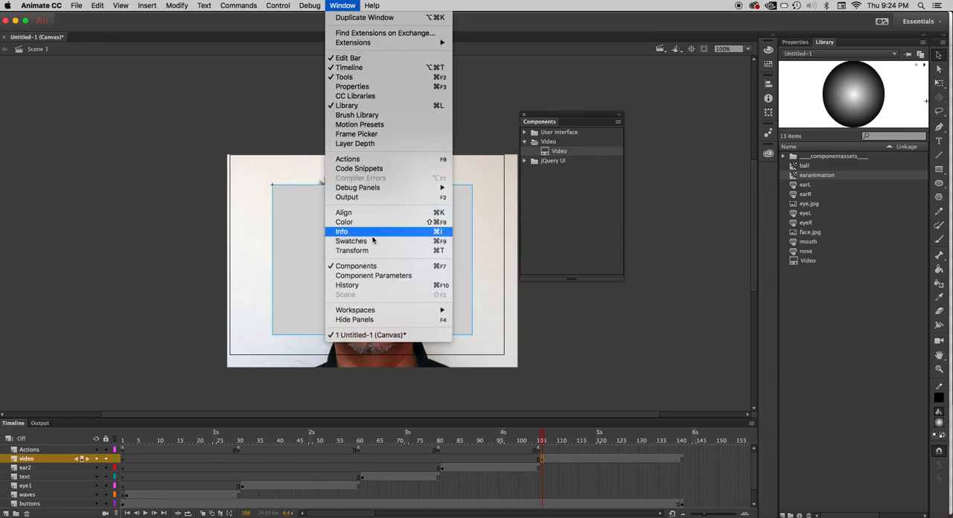
click(353, 276)
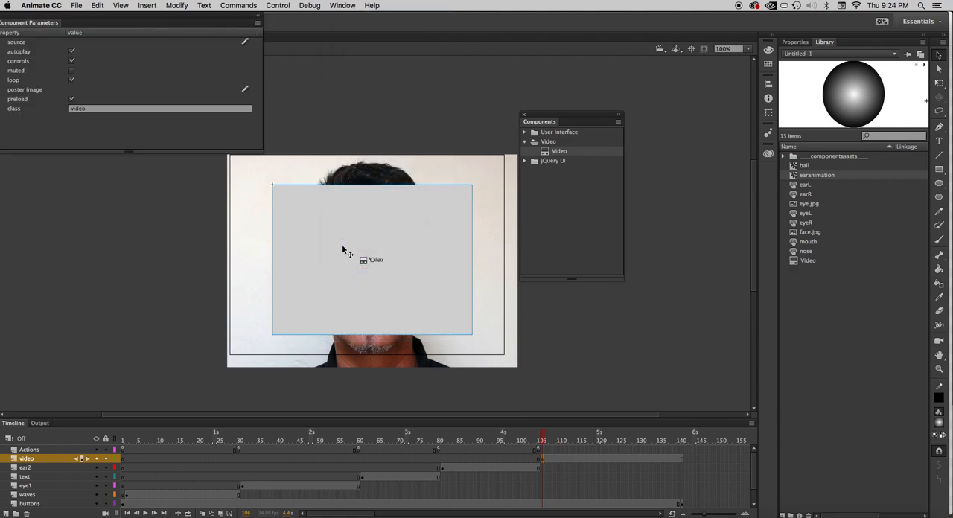
drag(145, 23, 586, 221)
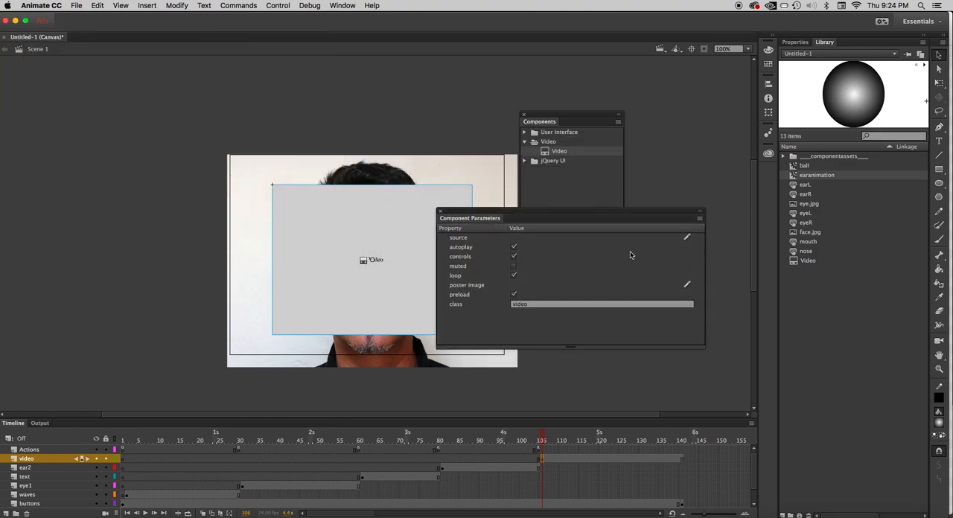
click(686, 238)
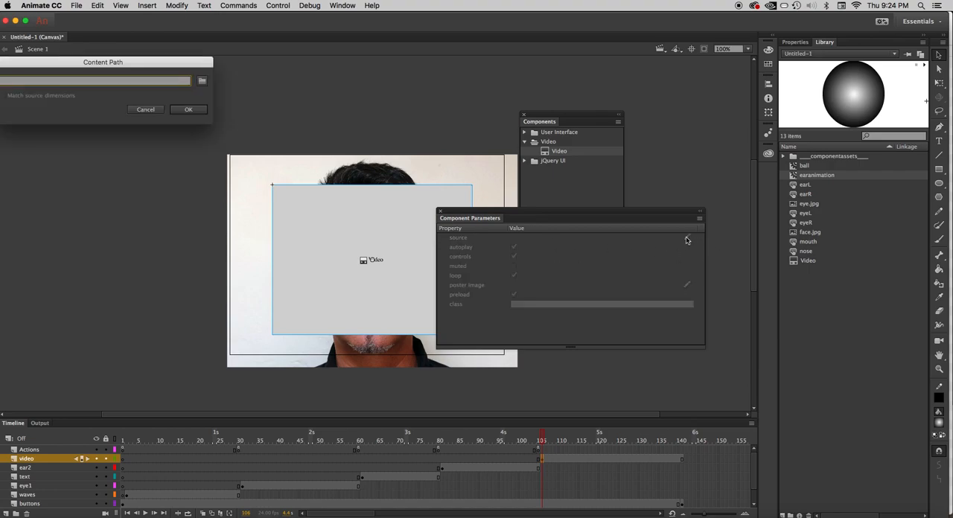
click(202, 81)
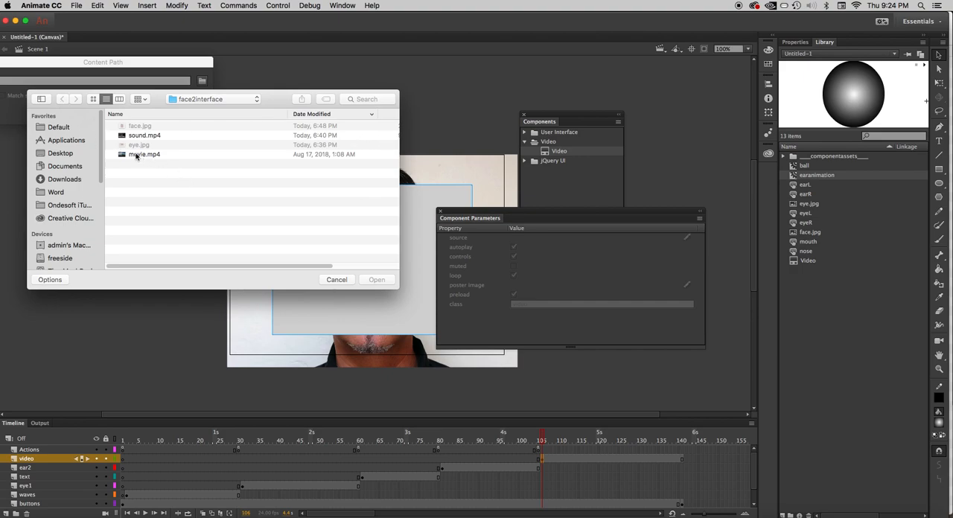
double_click(136, 155)
drag(107, 62, 427, 74)
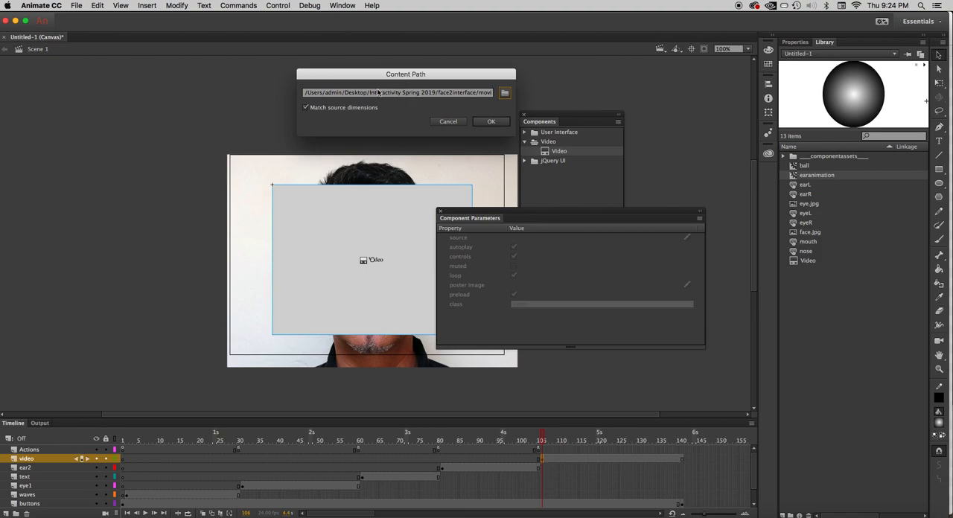
click(491, 123)
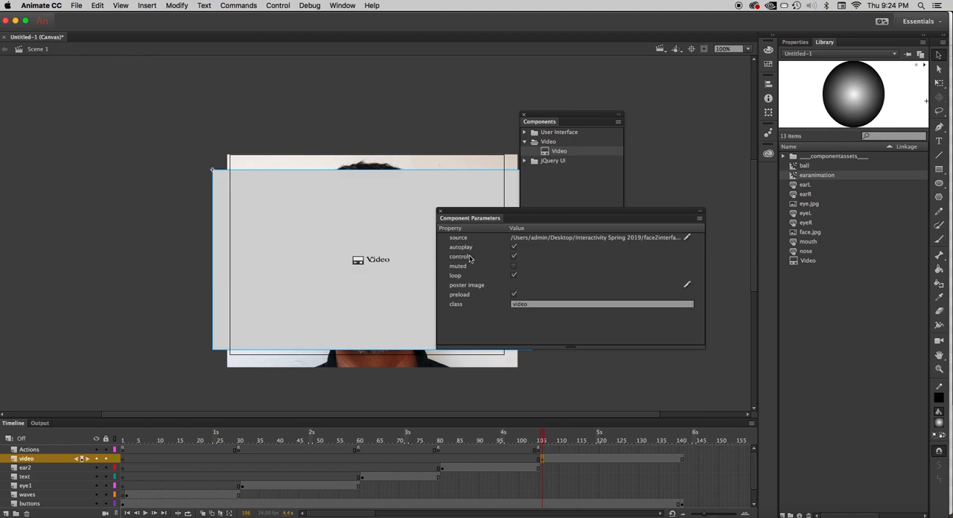
Step: Turn off the controls option for the Video component and close the Component Parameters window
click(514, 248)
click(514, 257)
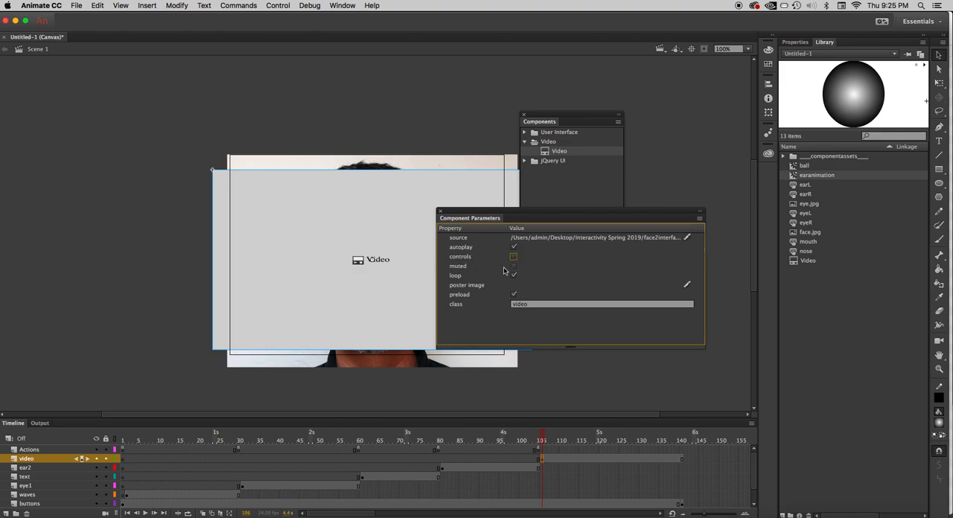
click(513, 267)
click(440, 213)
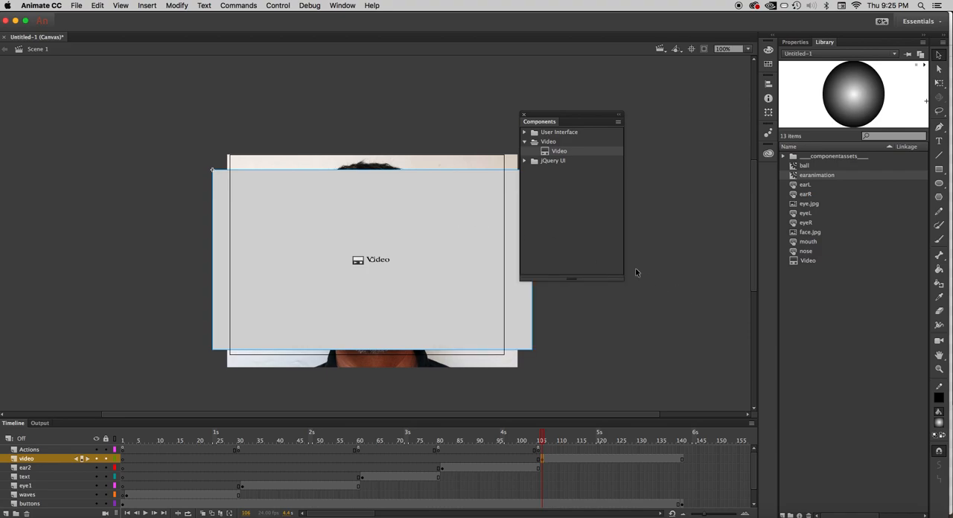
Step: Test the face movie in the Firefox browser, close the preview window and return to Animate CC
key(super+Return)
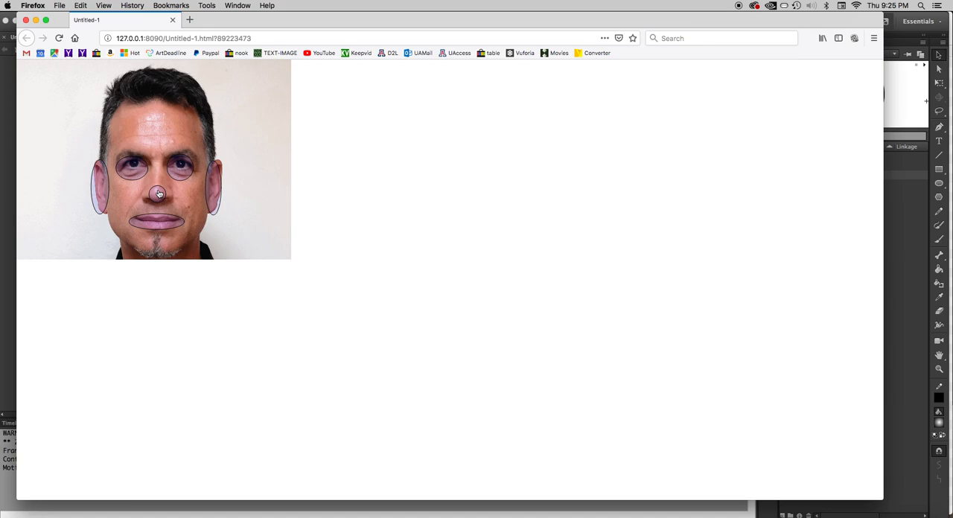
click(26, 20)
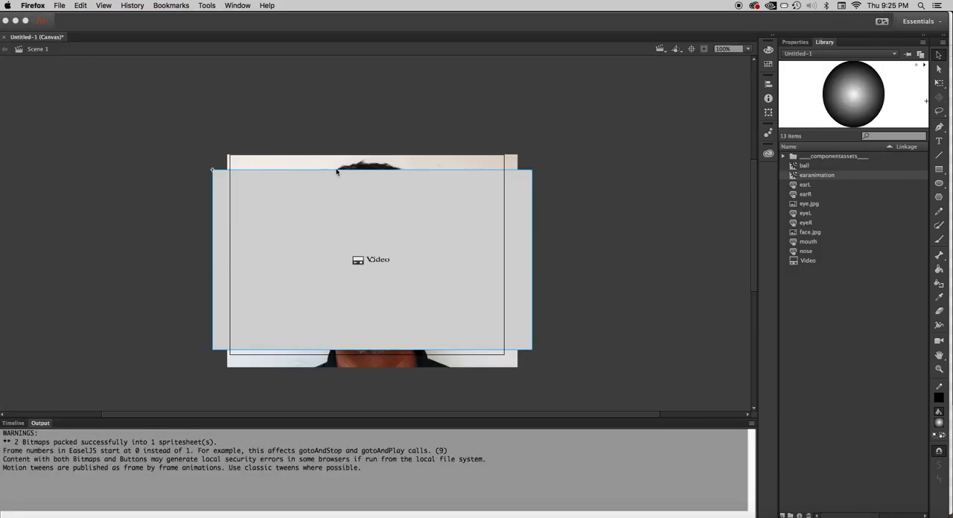
click(60, 5)
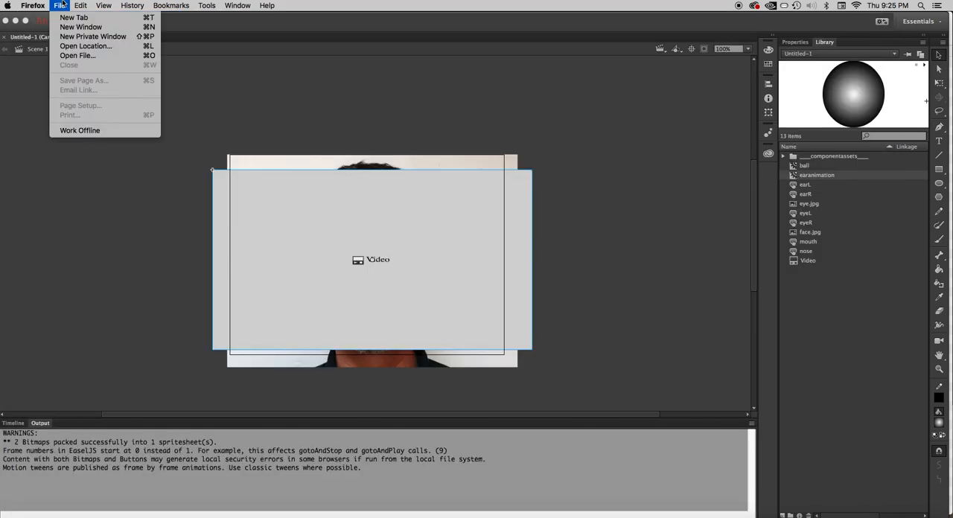
click(62, 4)
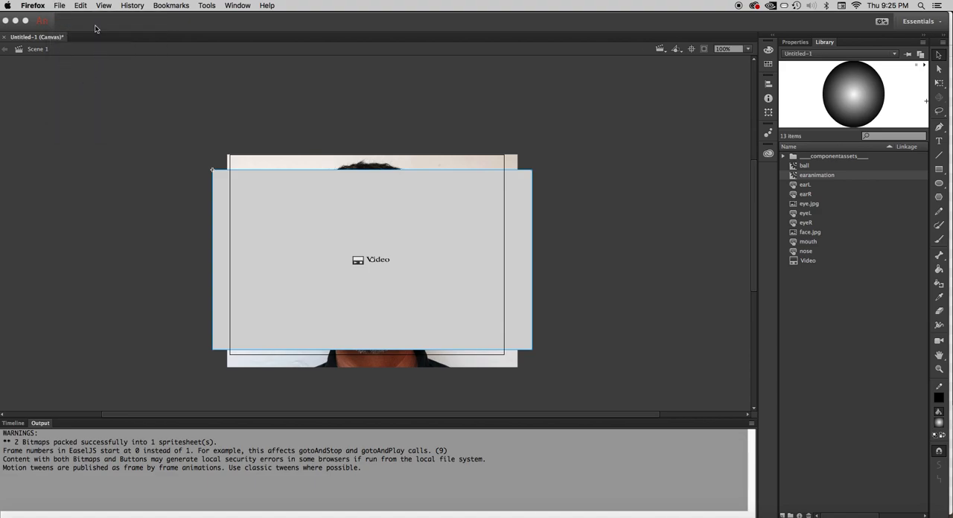
click(90, 31)
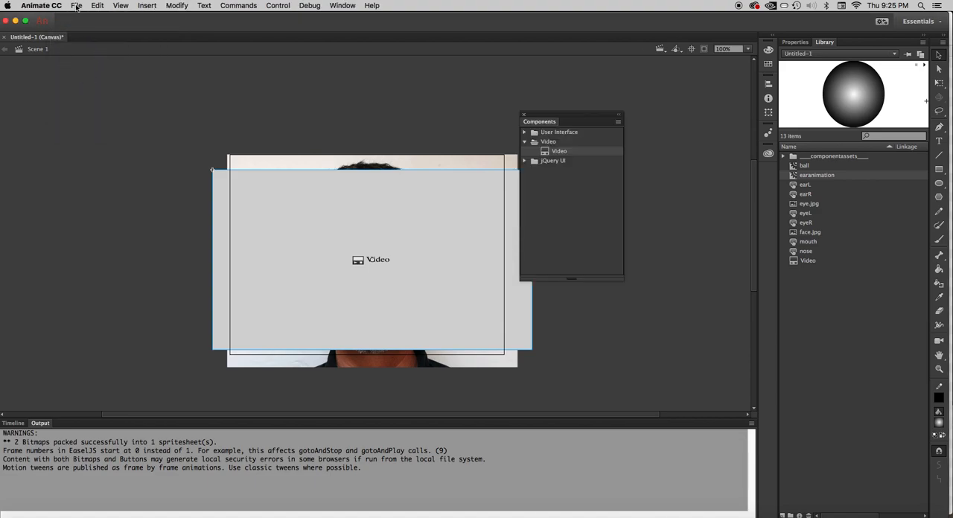
click(78, 4)
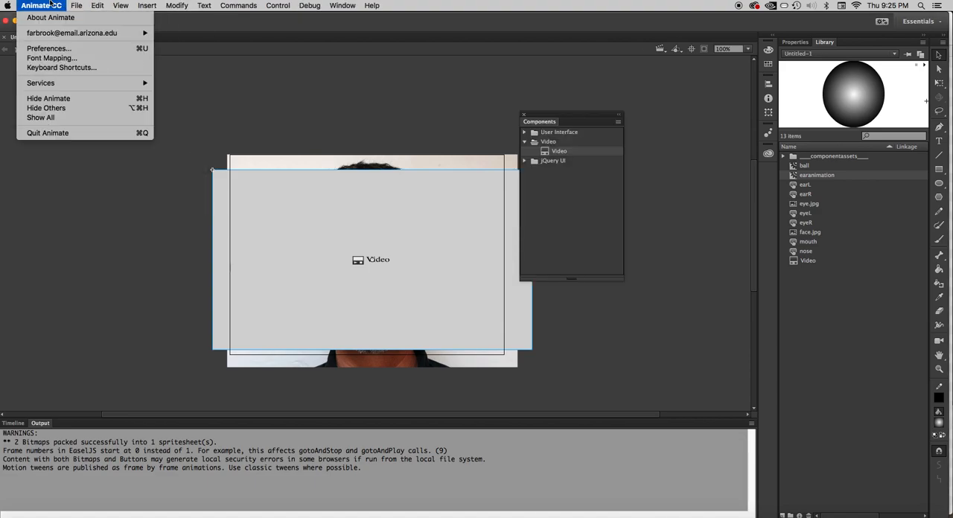
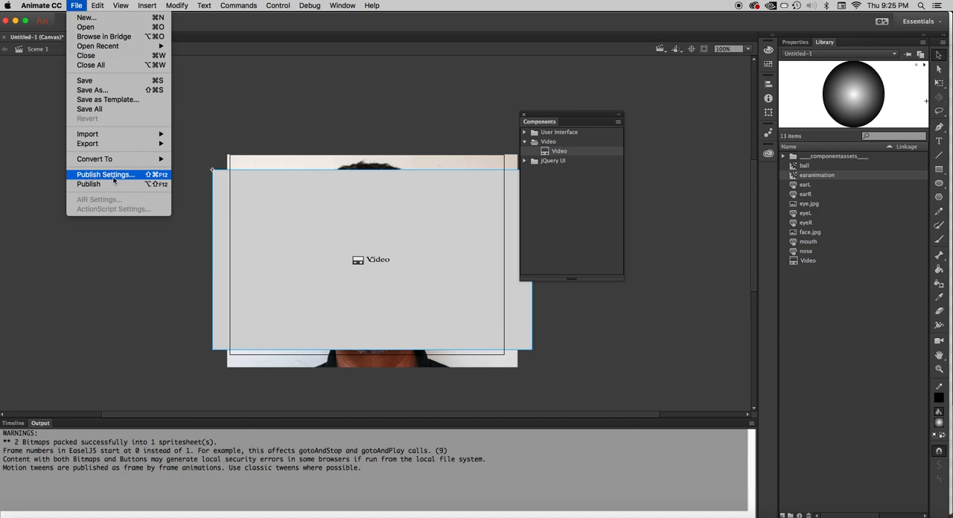
Step: Set the publish destination to Untitled-1.js in the face2interface folder, publish the movie and close the Publish Settings
click(113, 176)
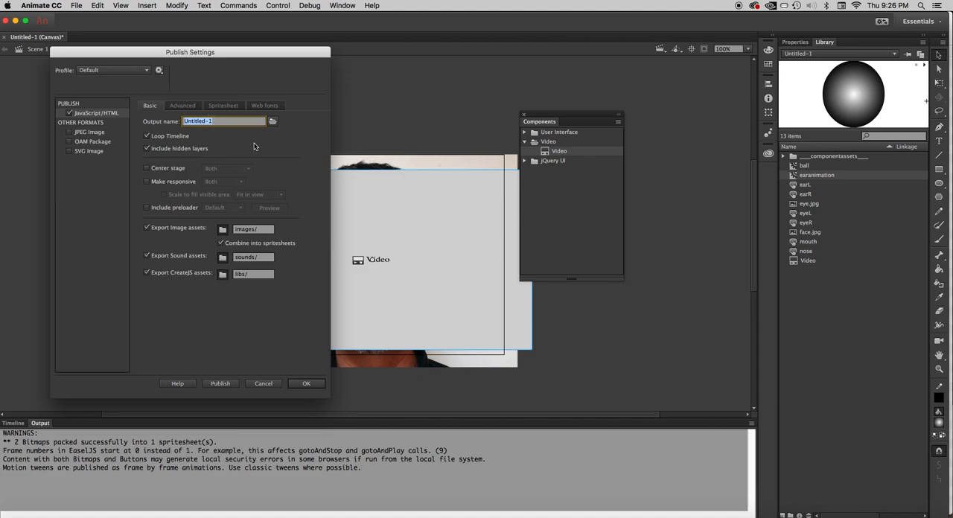
click(273, 121)
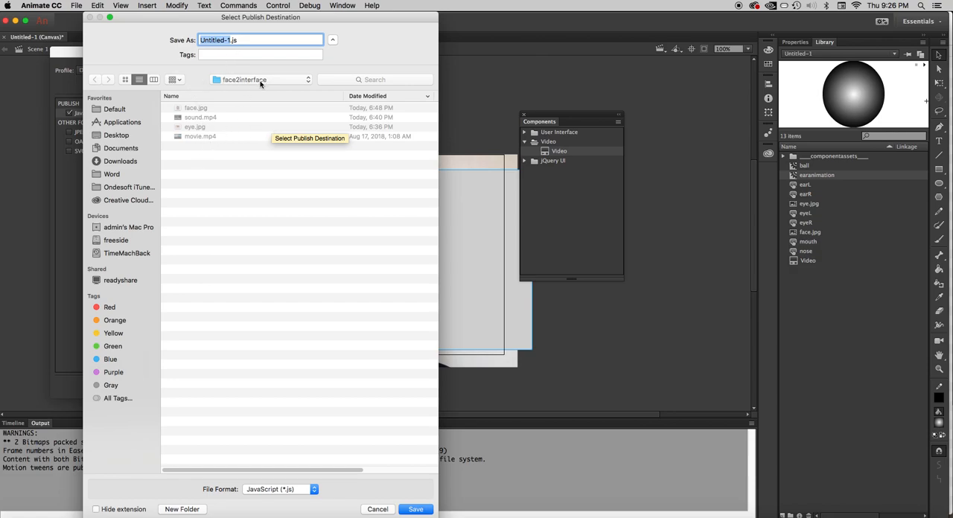
click(417, 509)
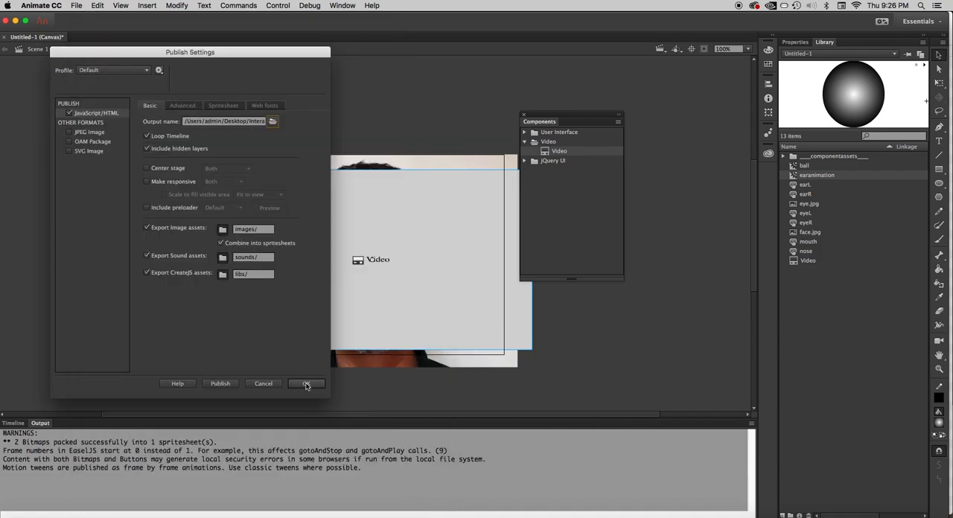
click(221, 384)
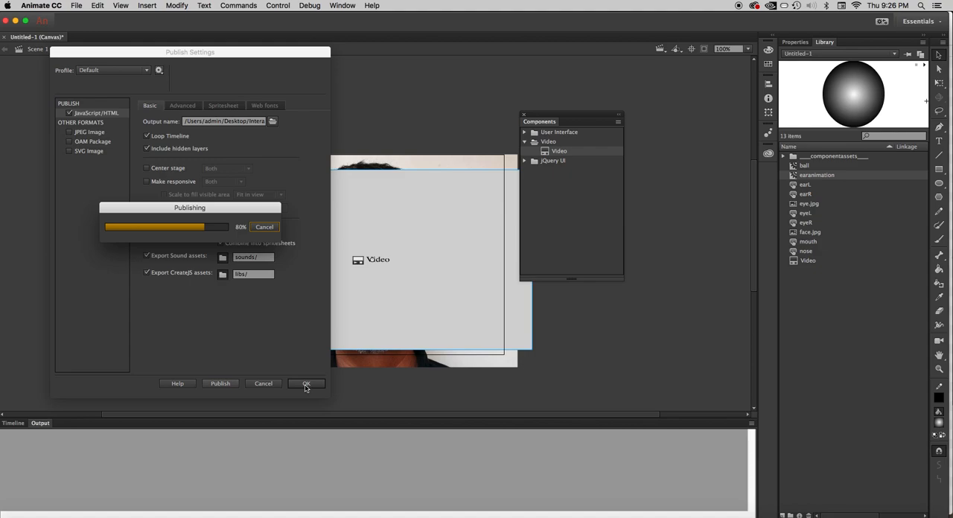
click(305, 385)
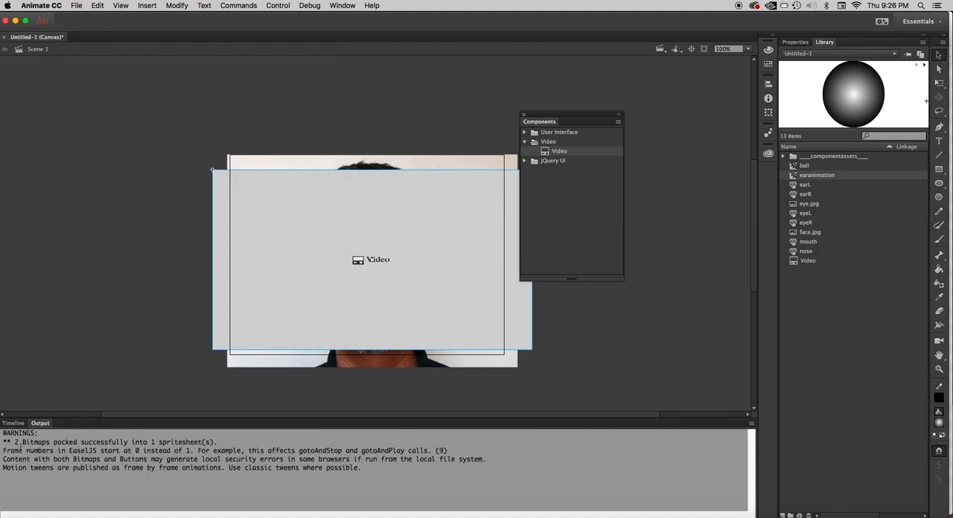
Step: Switch to Finder and examine the published HTML and JS files and the images, videos and components folders in face2interface
click(15, 21)
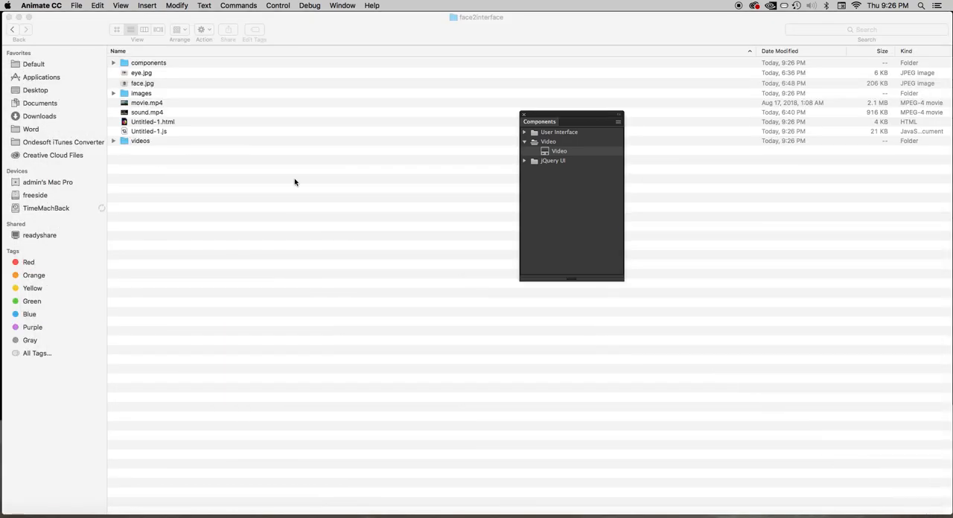
click(144, 125)
click(145, 123)
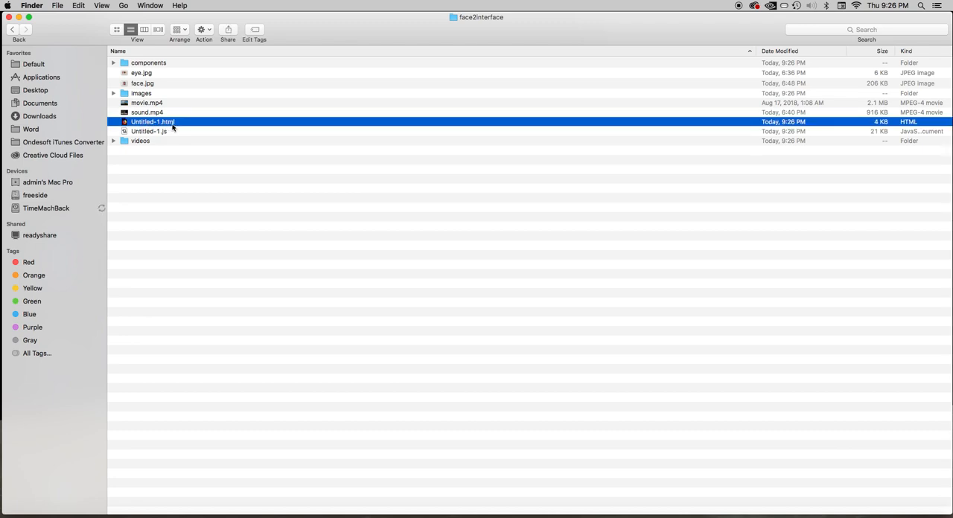
click(150, 133)
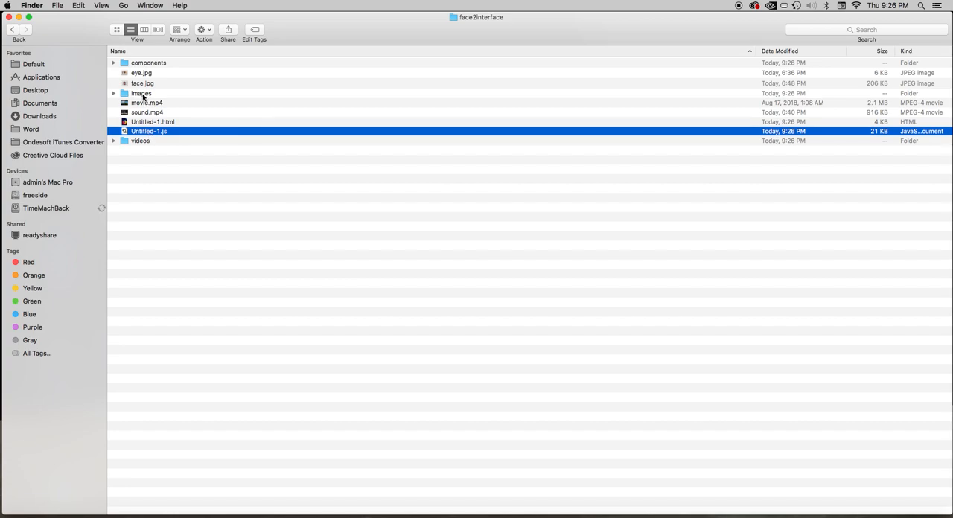
click(143, 95)
click(141, 140)
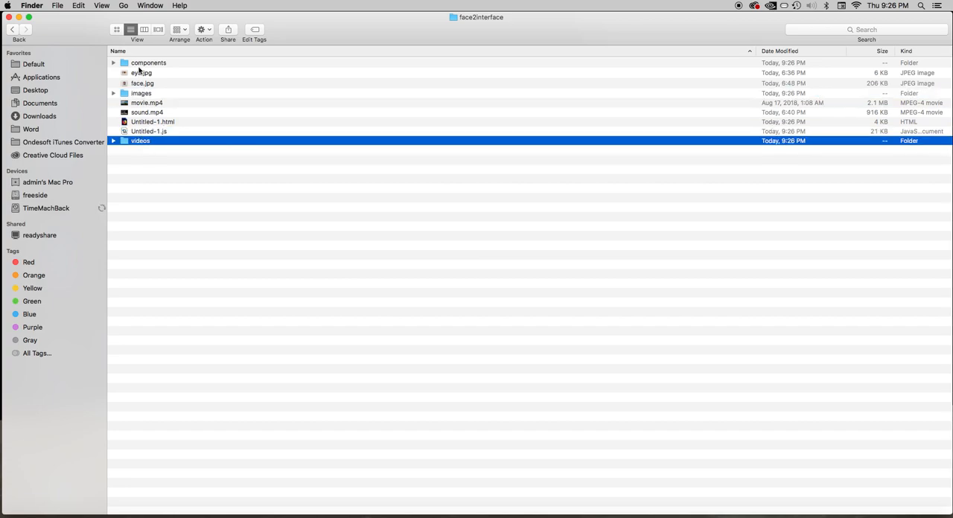
click(142, 63)
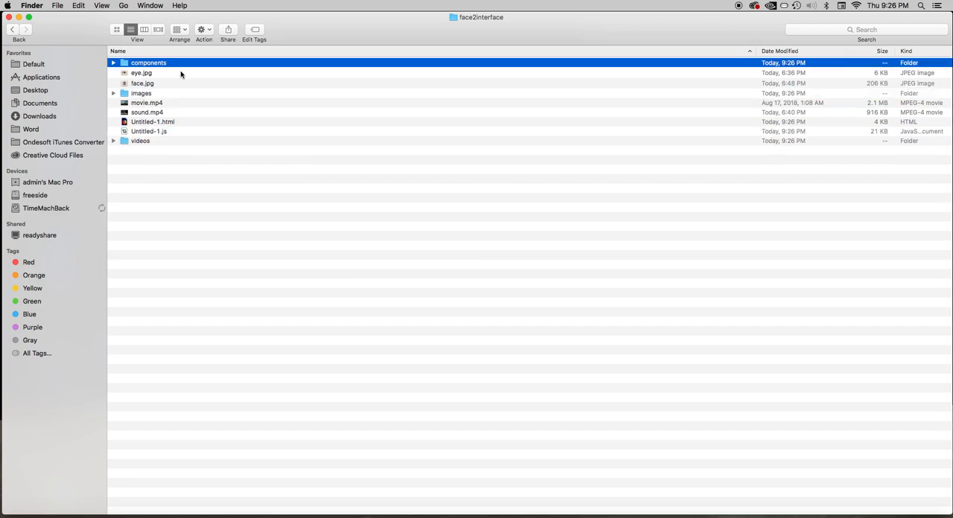
click(138, 124)
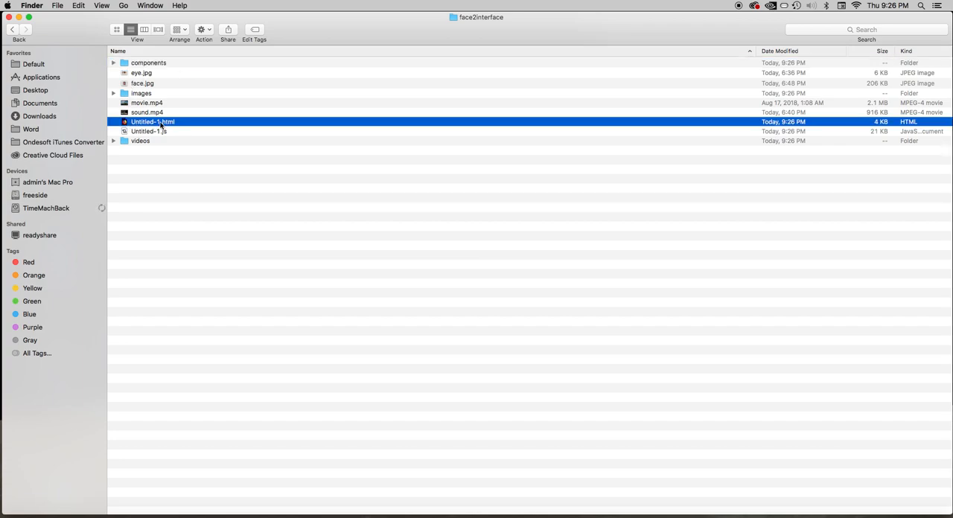
Step: Open Untitled-1.html in Safari and in Firefox, close both browser windows and return to Animate CC
drag(125, 125, 45, 517)
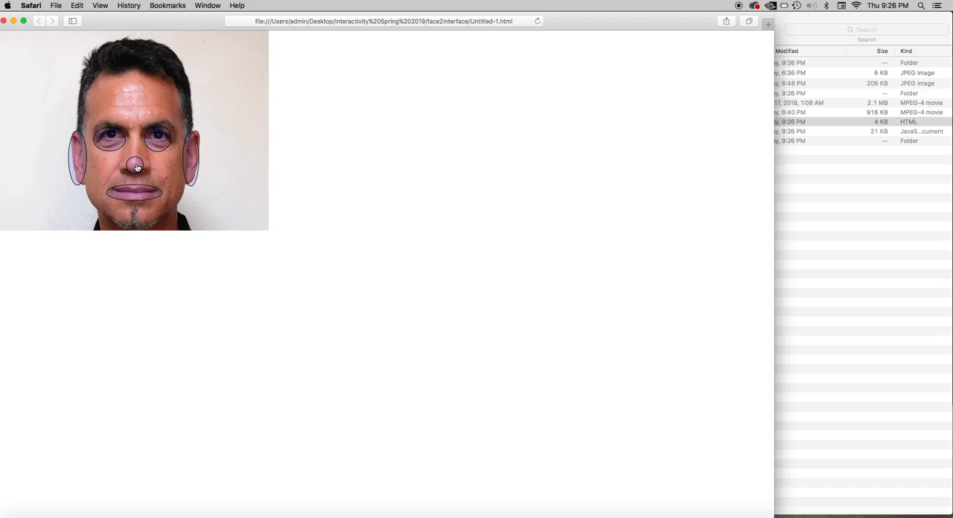
click(4, 20)
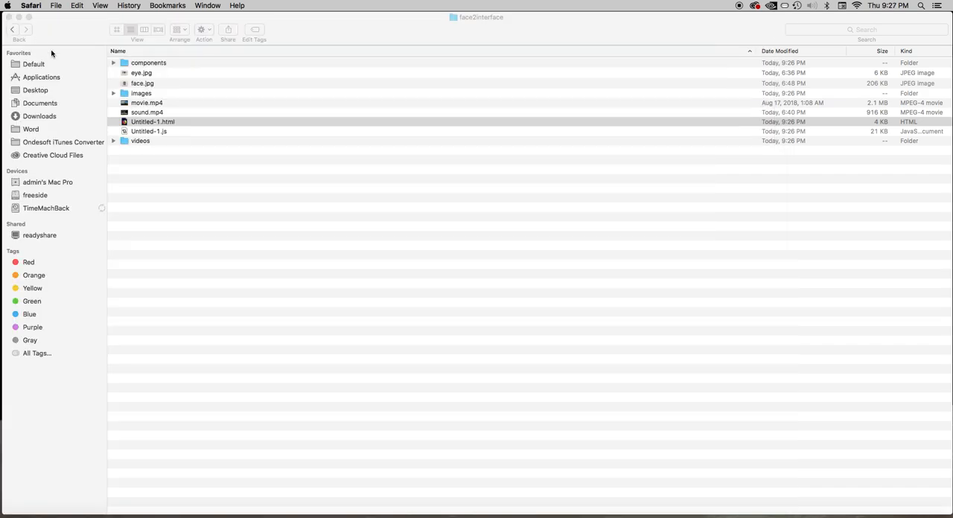
drag(125, 124, 30, 514)
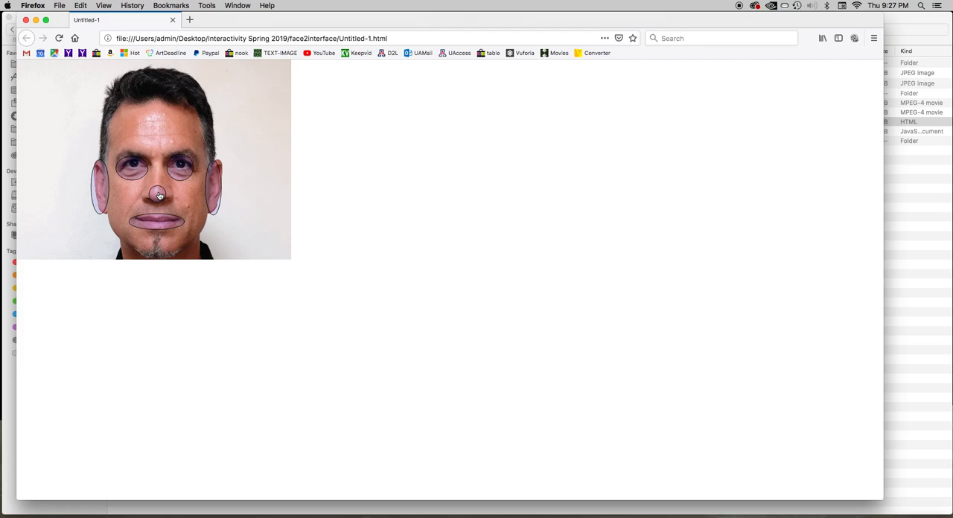
click(25, 20)
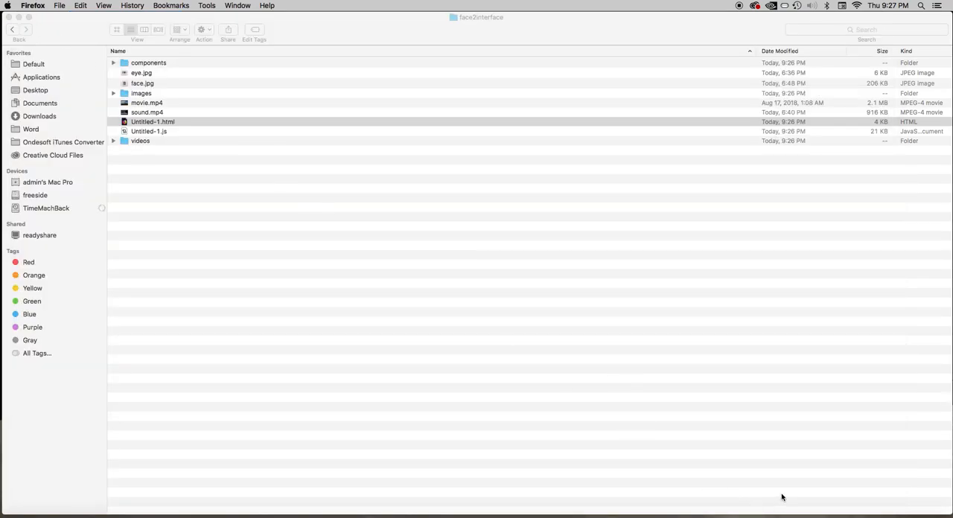
click(636, 514)
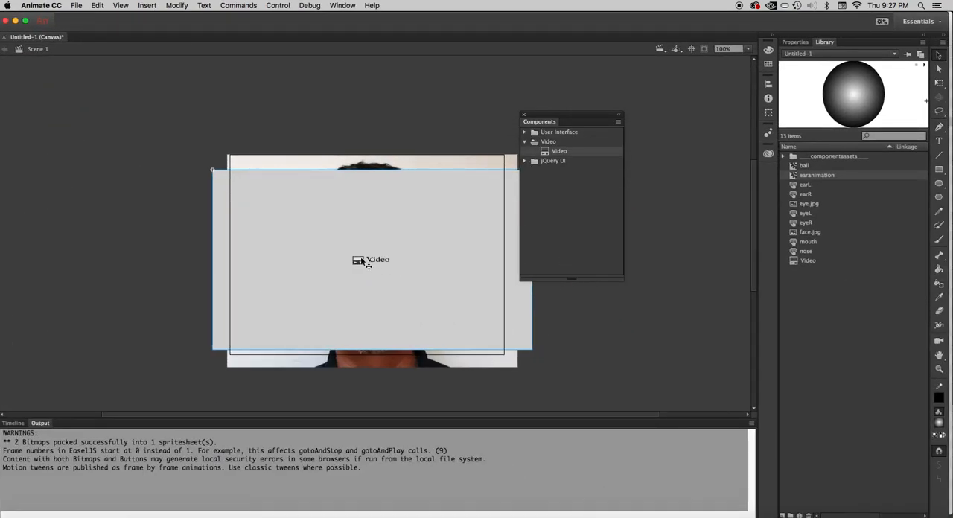
Step: Show the timeline, check where the video section begins and return the playhead to frame 1
click(14, 423)
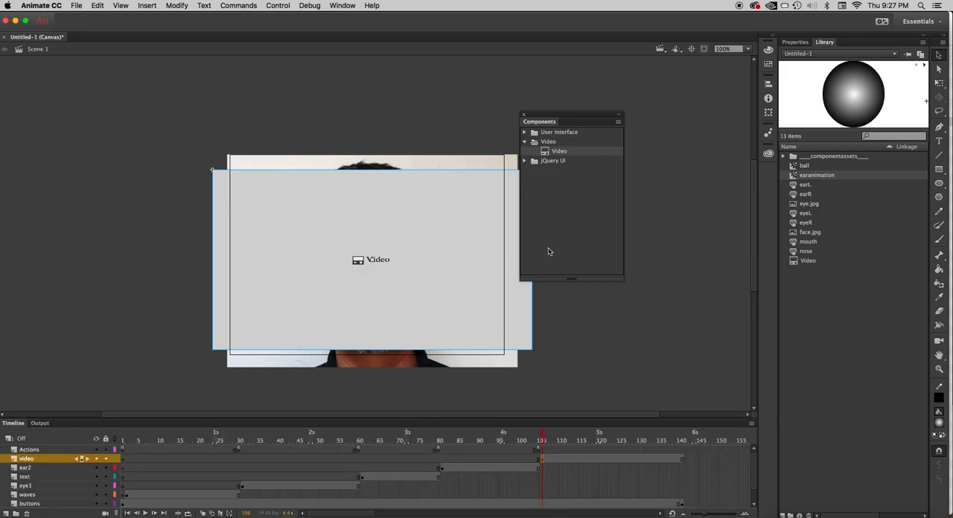
drag(542, 439, 490, 438)
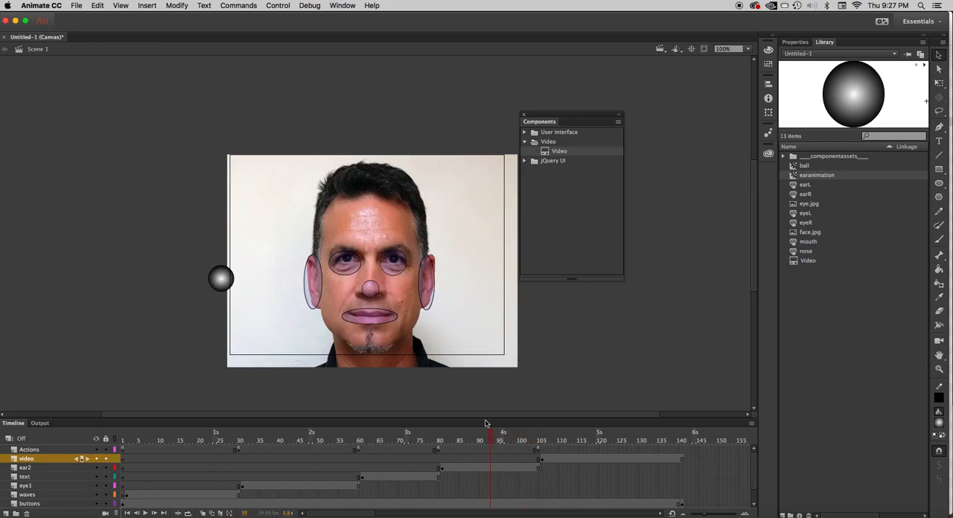
click(372, 293)
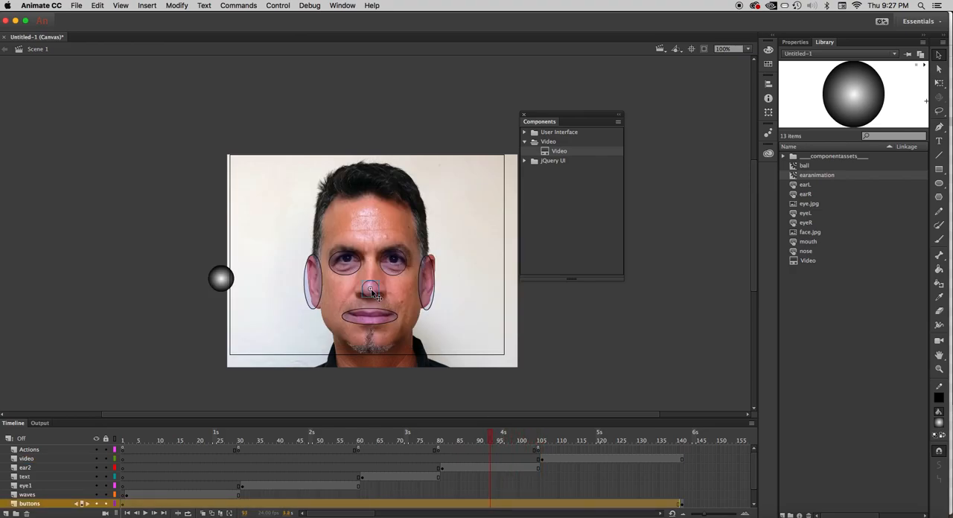
click(542, 451)
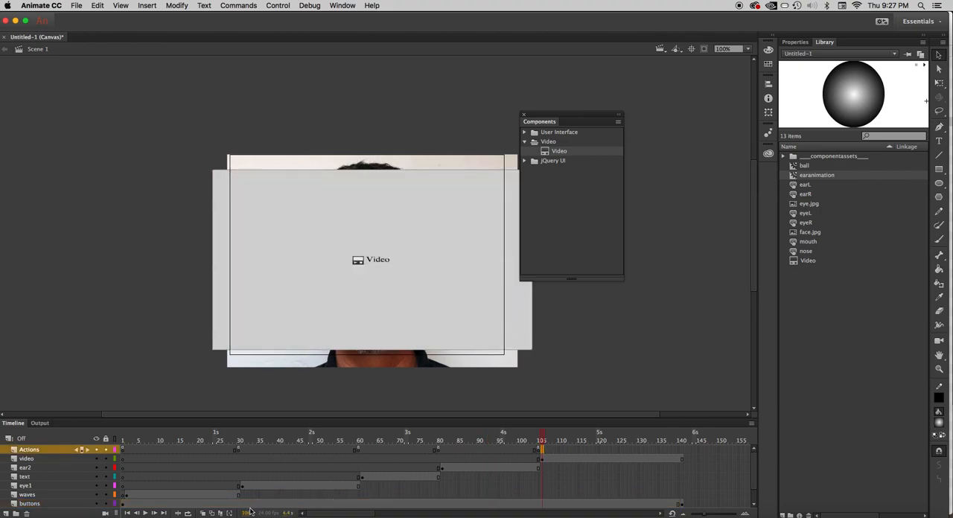
key(Return)
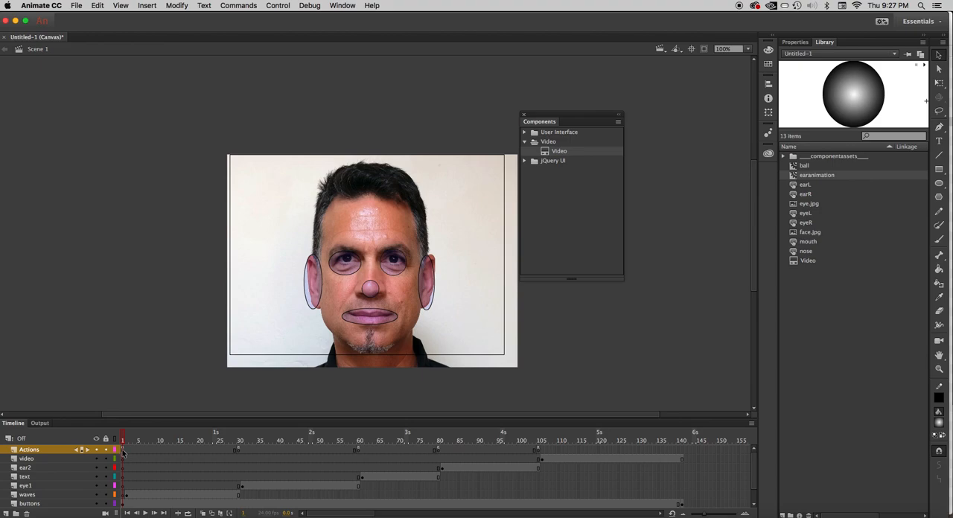
Step: Apply the HTML5 Canvas snippet Click to Go to Frame and Play to the nose button and set its gotoAndPlay frame to 105
click(372, 291)
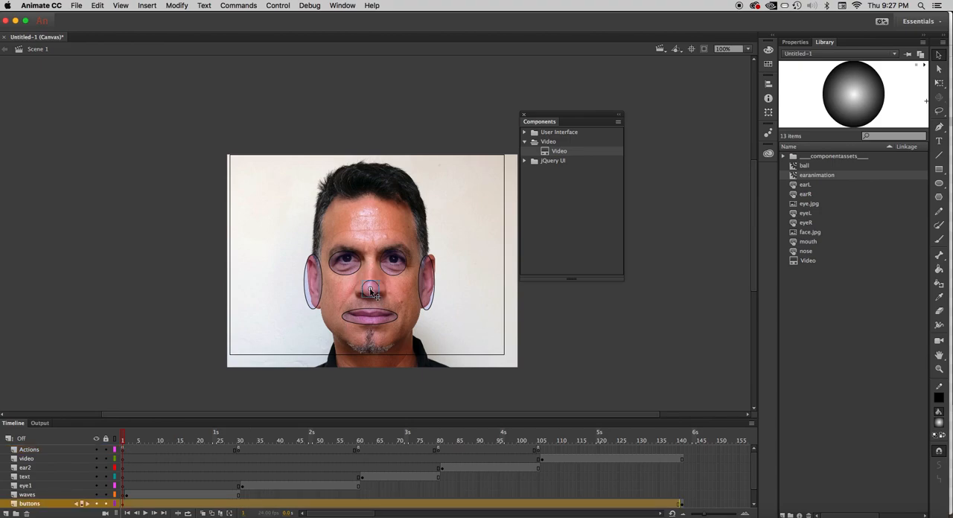
click(350, 5)
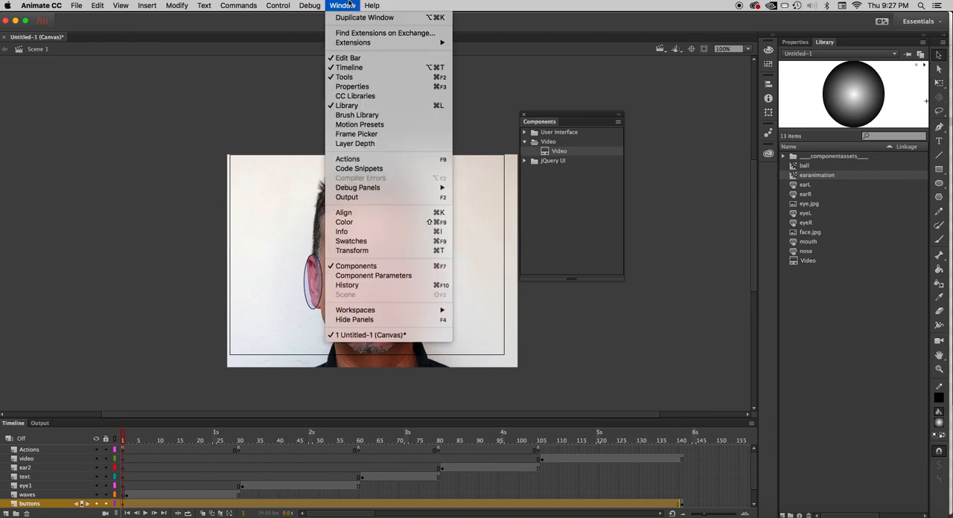
click(359, 168)
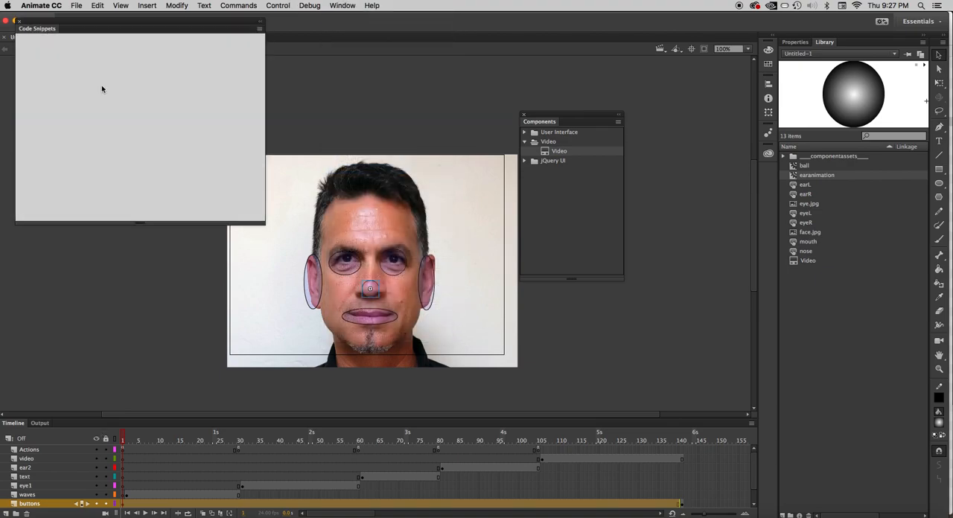
click(21, 65)
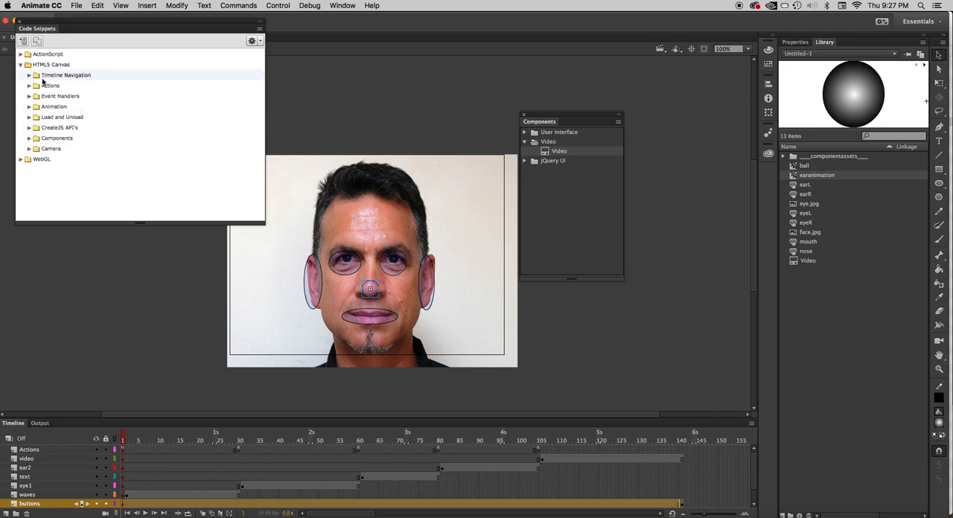
click(30, 76)
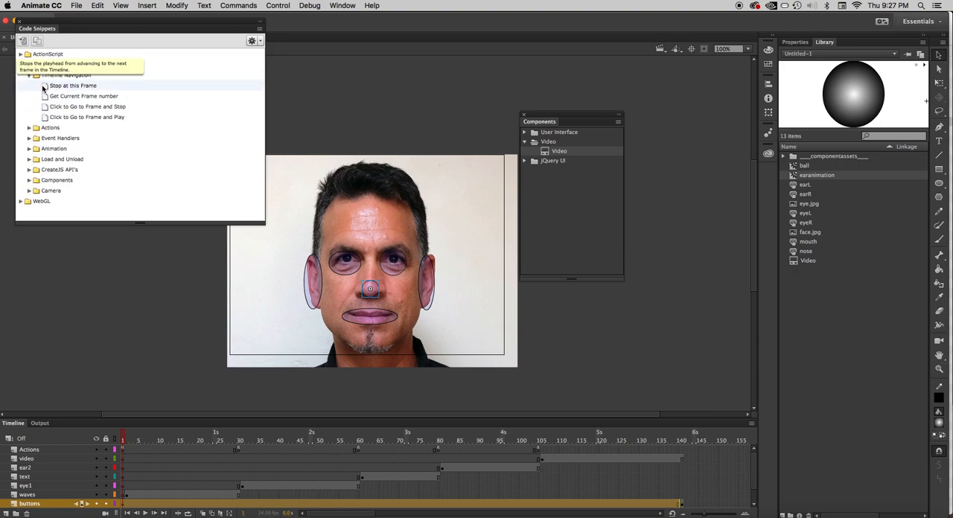
double_click(59, 118)
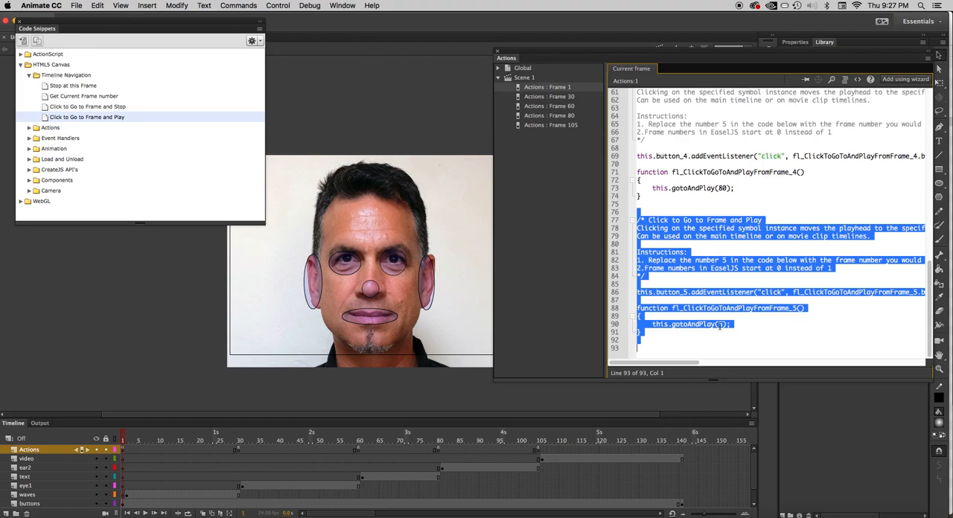
click(720, 325)
text(10)
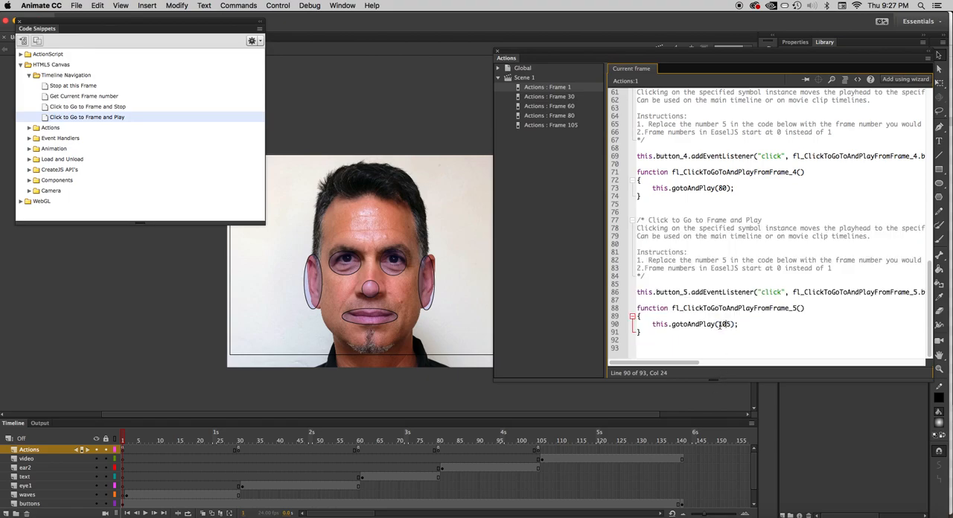
Step: Copy the Actions layer's frame 105 with its gotoAndPlay(0) script and paste it at frame 141
click(540, 450)
right_click(540, 454)
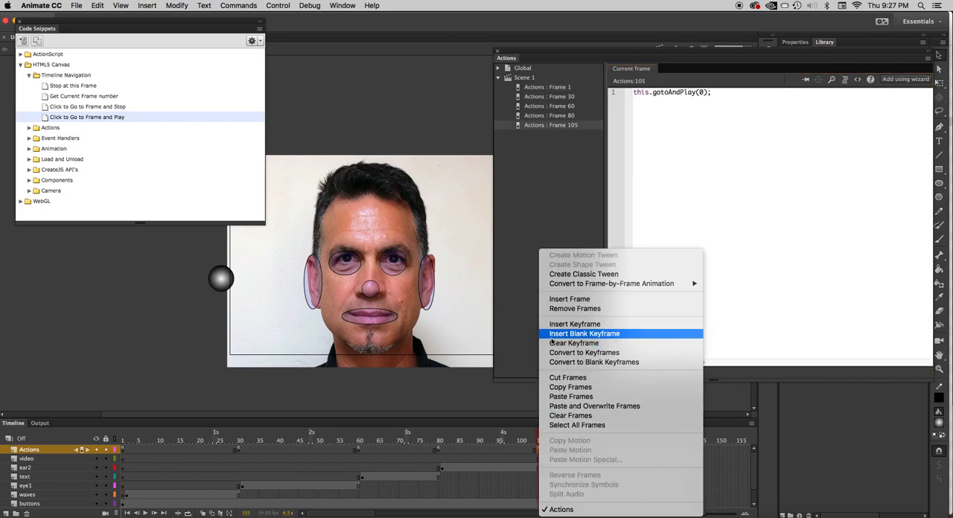
click(567, 387)
click(683, 454)
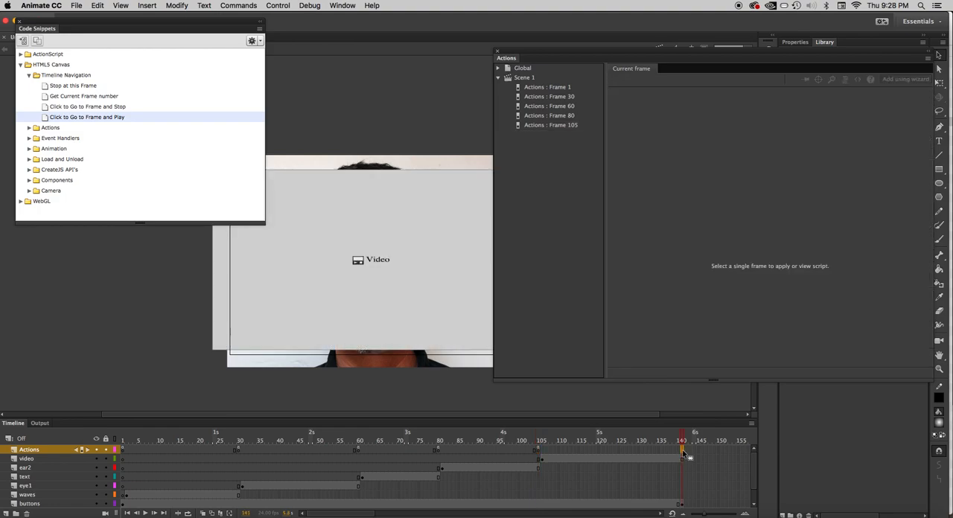
right_click(683, 454)
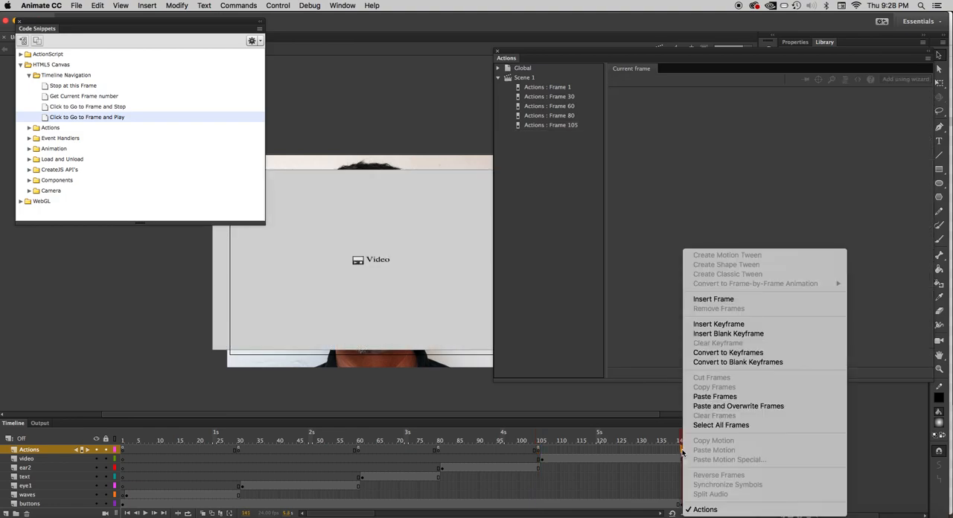
click(706, 397)
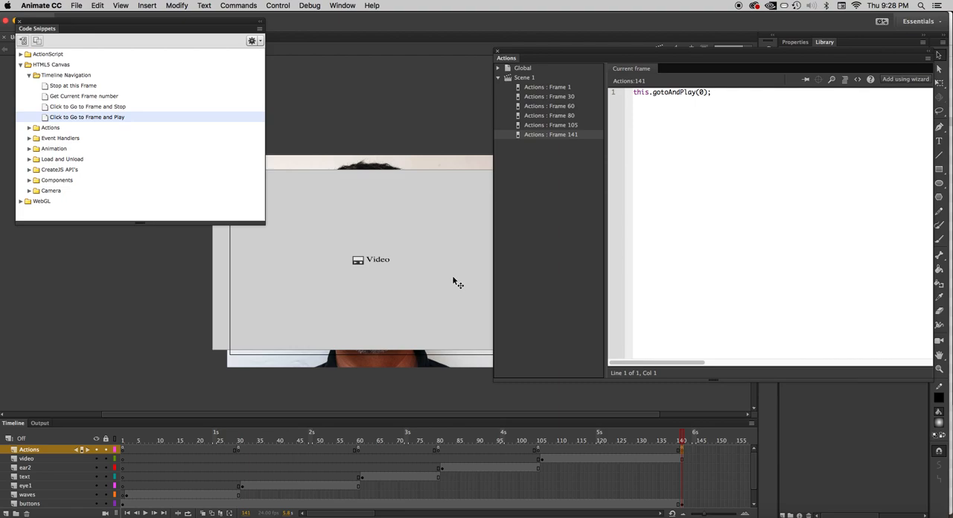
Step: Test the movie in Firefox and trigger the video repeatedly with the nose button
key(super+Return)
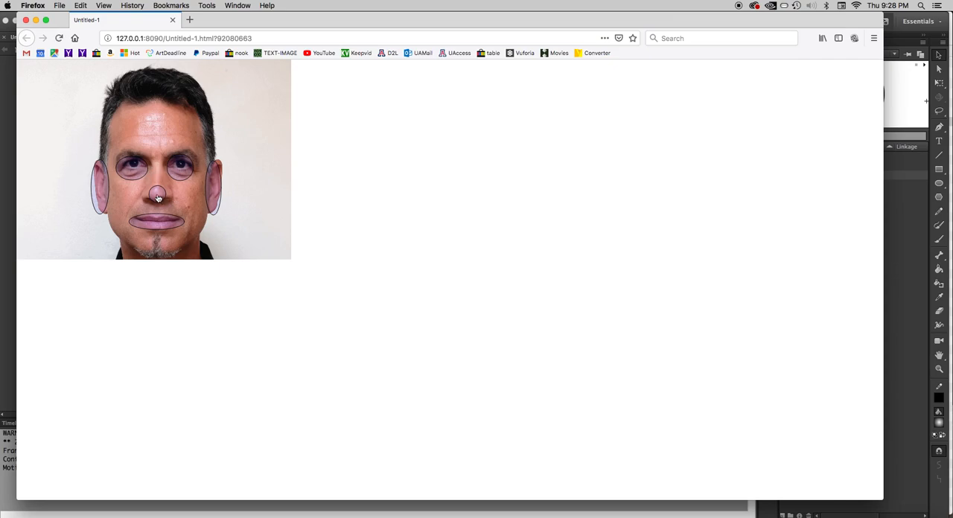
click(163, 200)
click(161, 200)
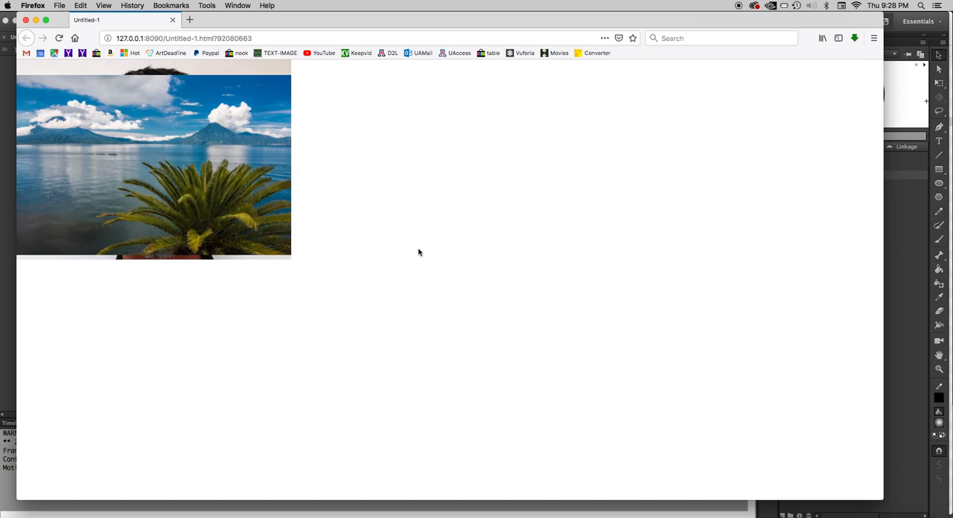
click(159, 197)
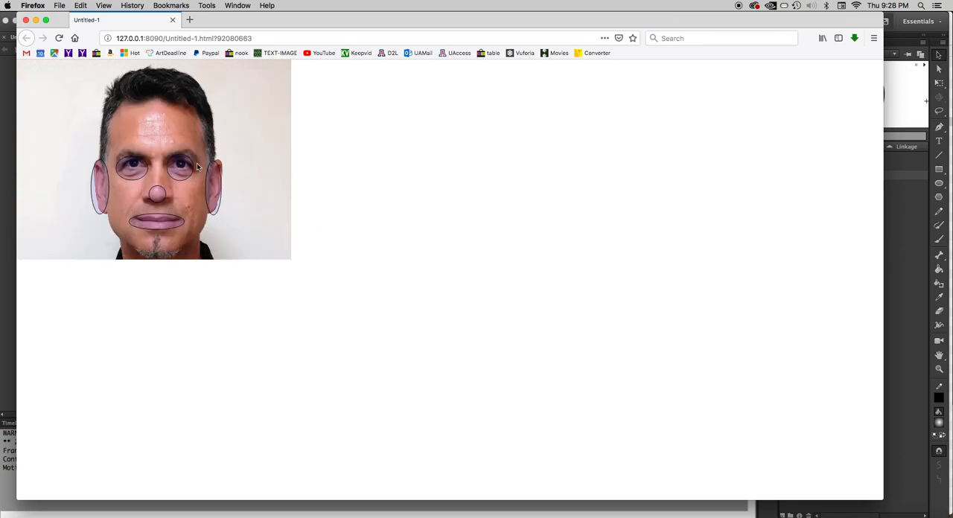
Step: Trigger the nose video once more, close the browser preview and bring back the timeline
click(161, 194)
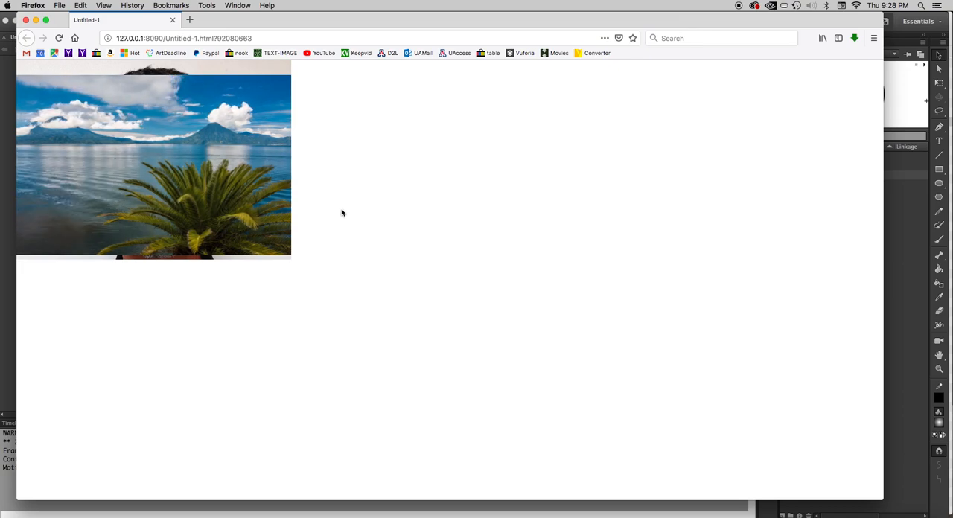
click(172, 20)
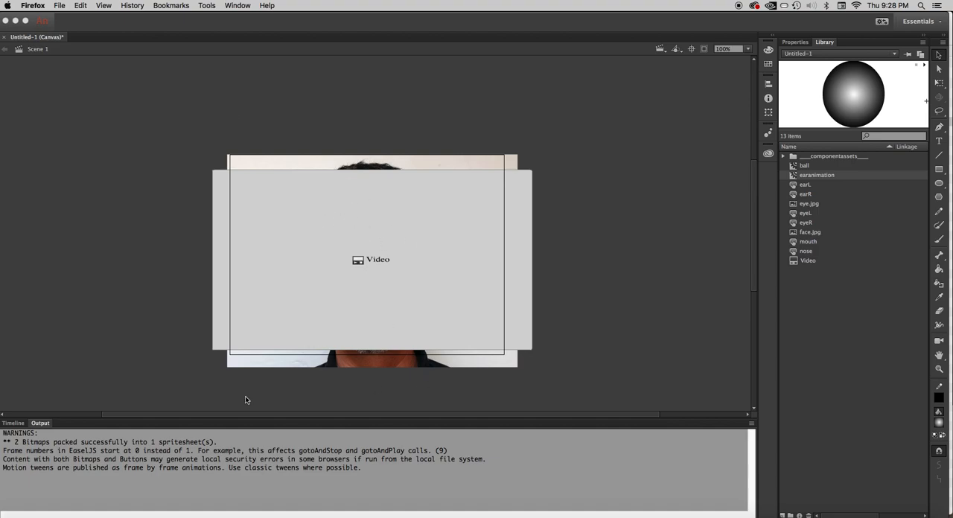
click(20, 431)
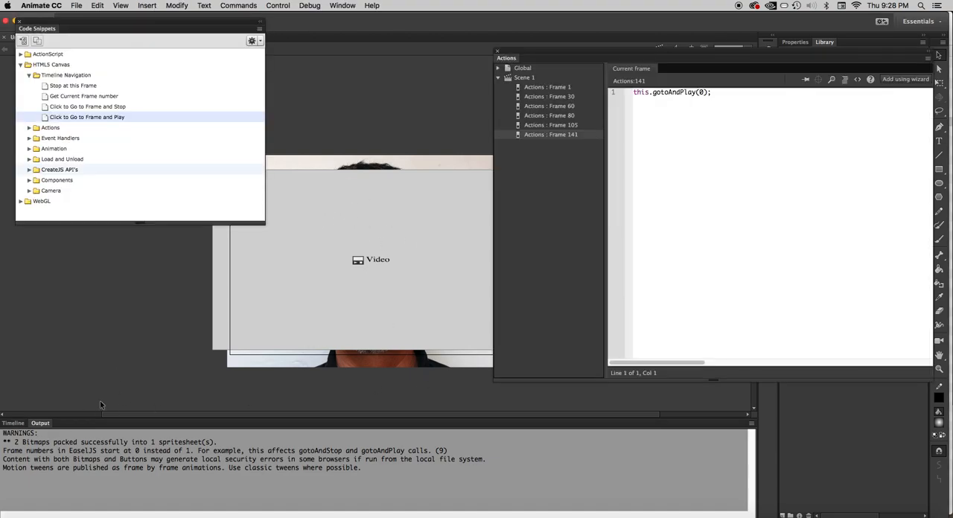
click(13, 423)
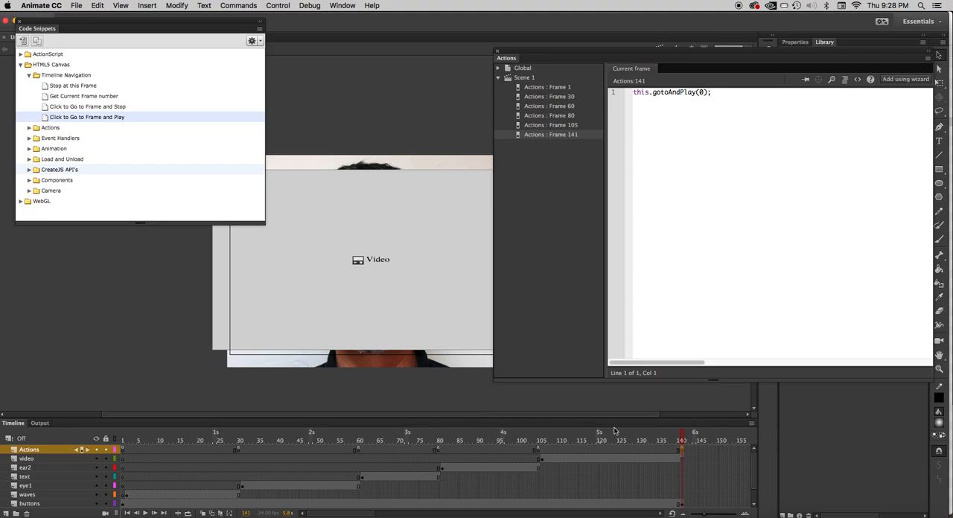
Step: Move the playhead back to frame 83 and close the Actions and Code Snippets panels
drag(681, 435, 452, 435)
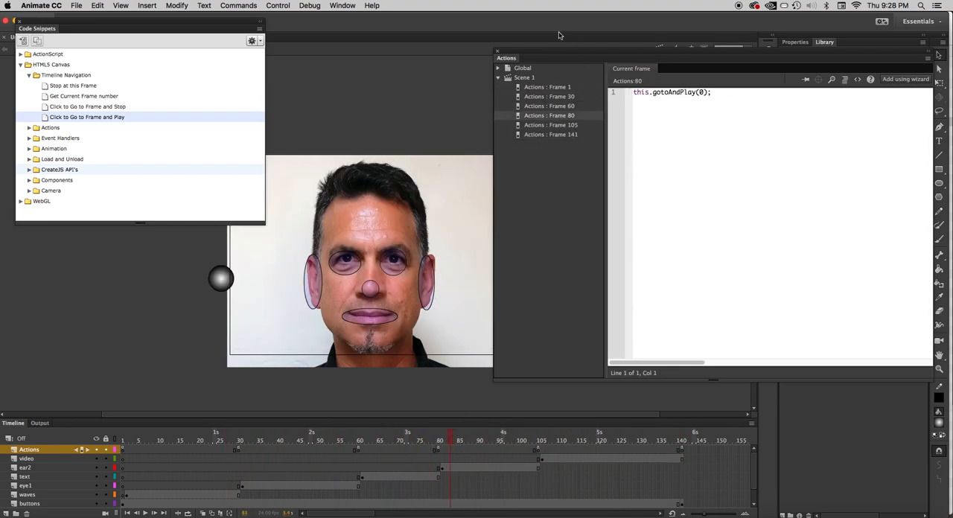
click(497, 51)
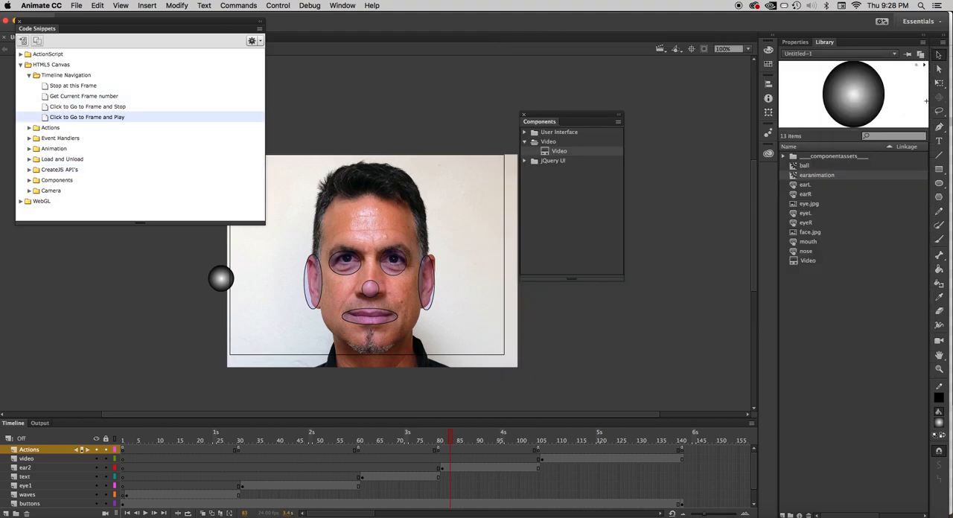
click(20, 20)
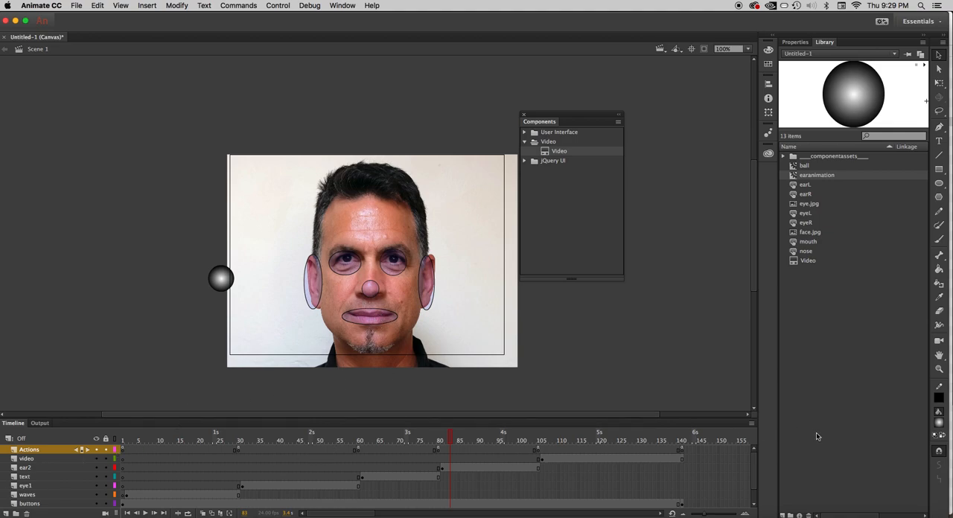
Step: Add a new layer directly above the video layer and name it sound
click(28, 459)
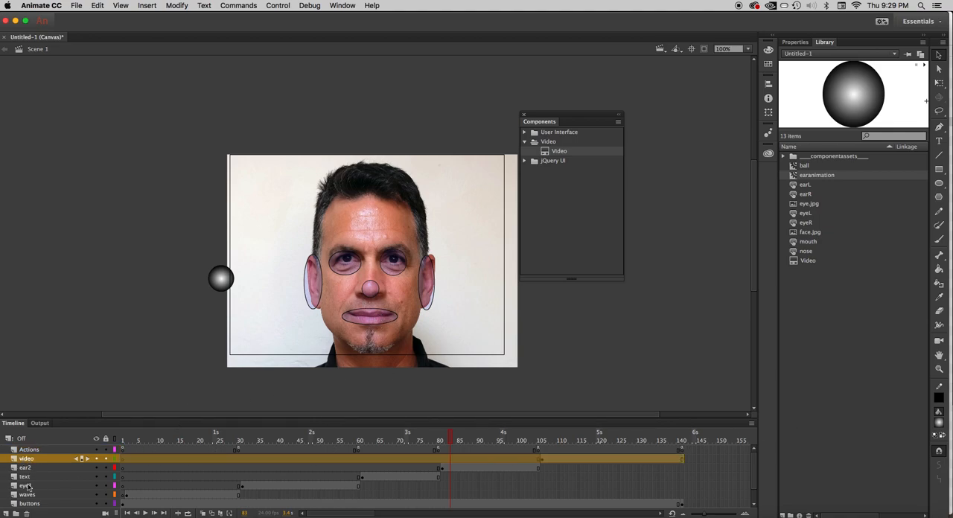
click(6, 514)
double_click(39, 459)
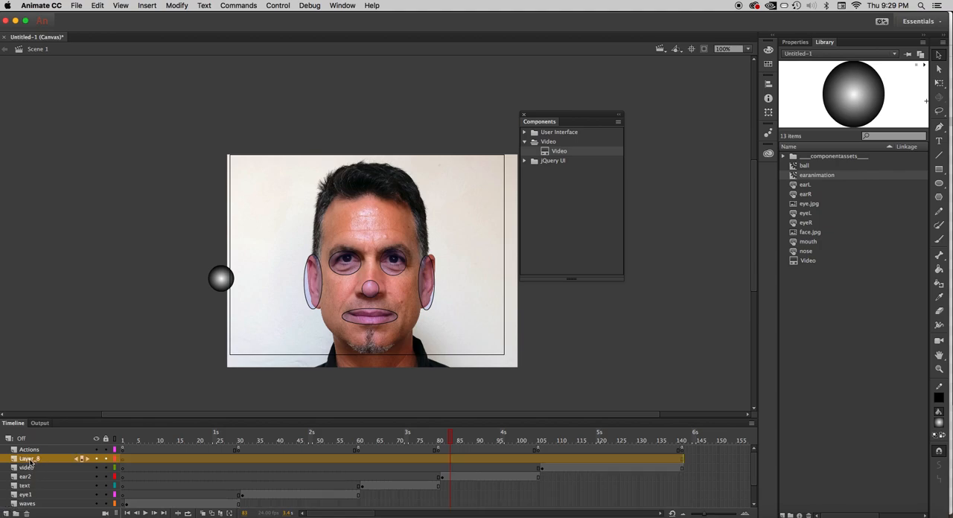
text(sound)
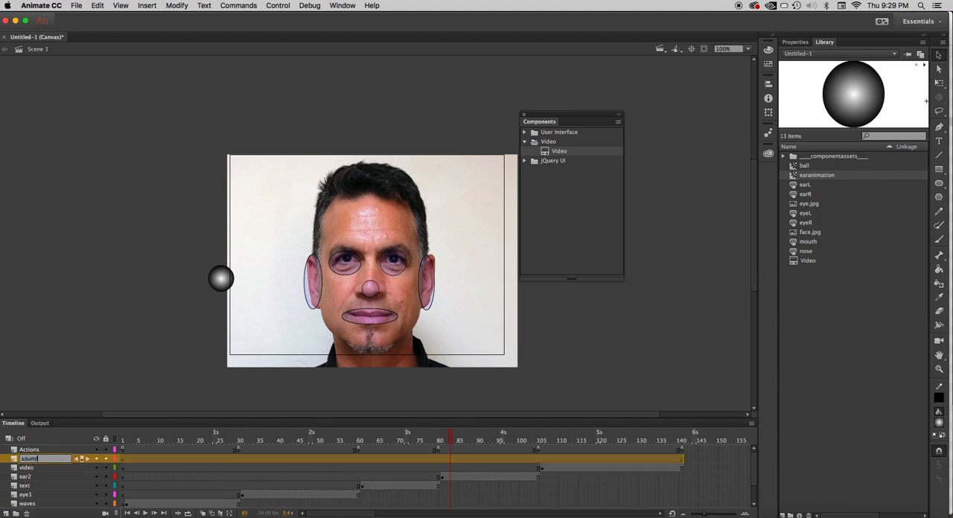
key(Return)
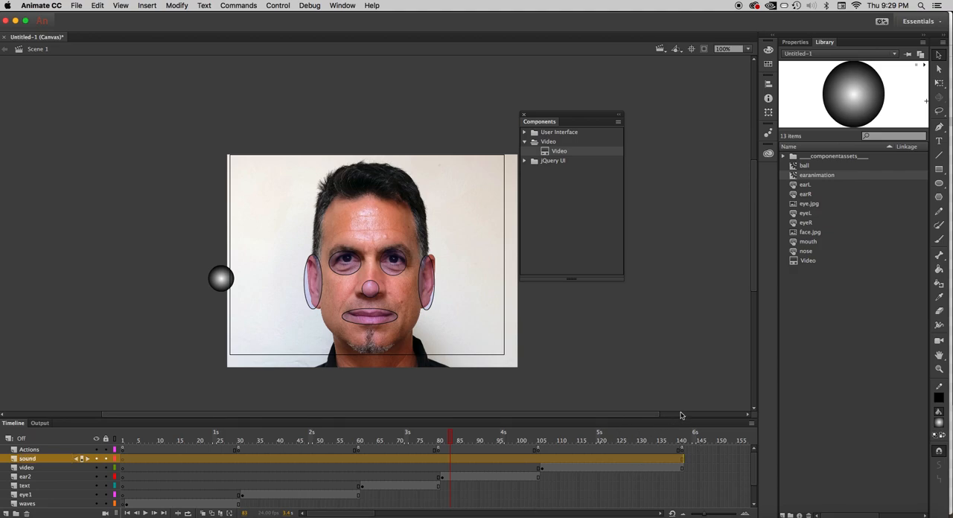
Step: Enlarge the timeline to show all layers and insert a keyframe at frame 142 of the sound layer
drag(686, 421, 687, 382)
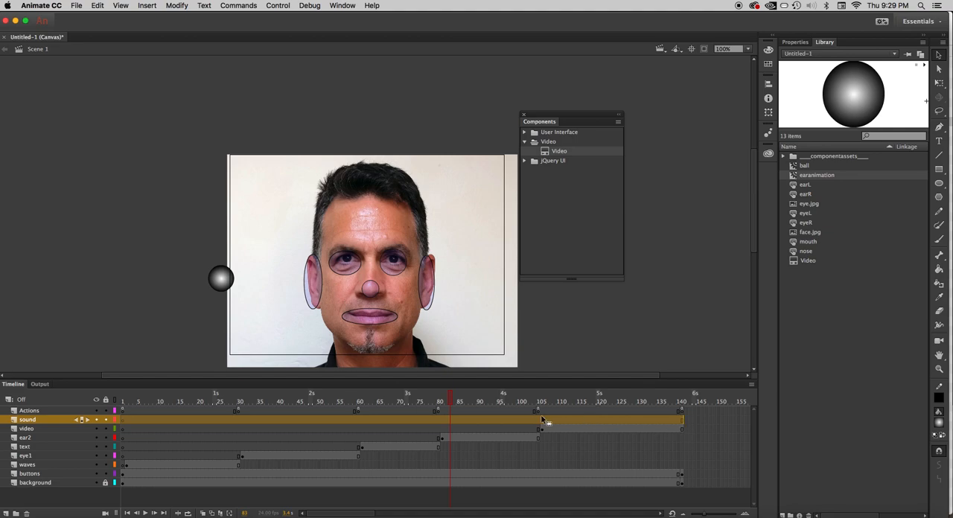
click(686, 421)
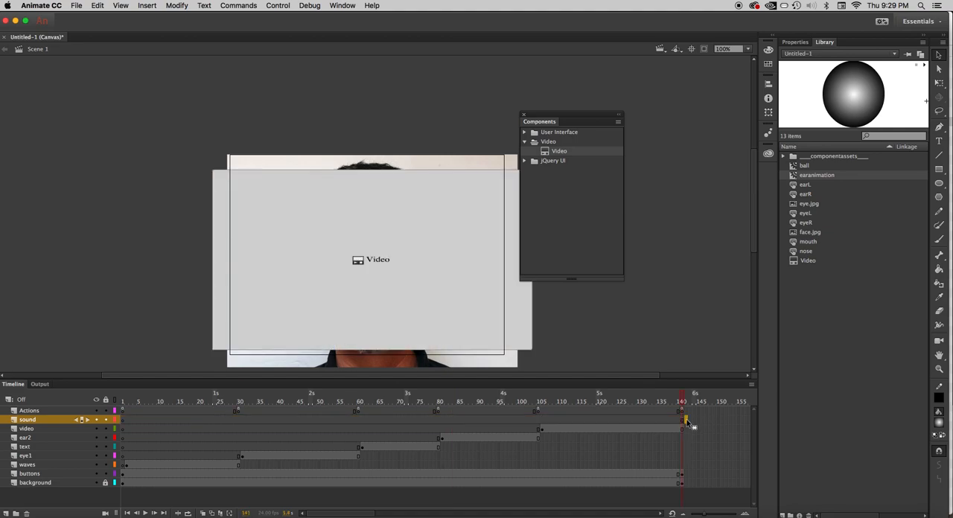
right_click(687, 421)
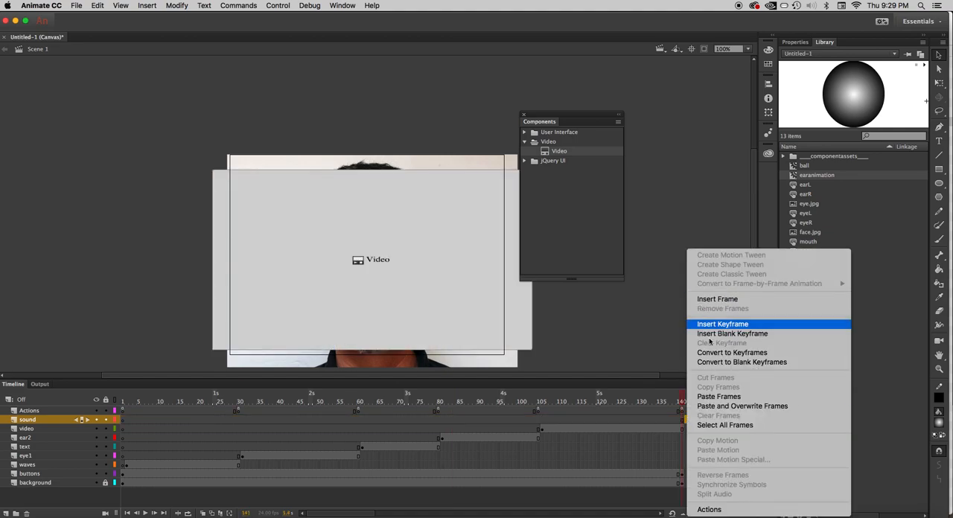
click(711, 325)
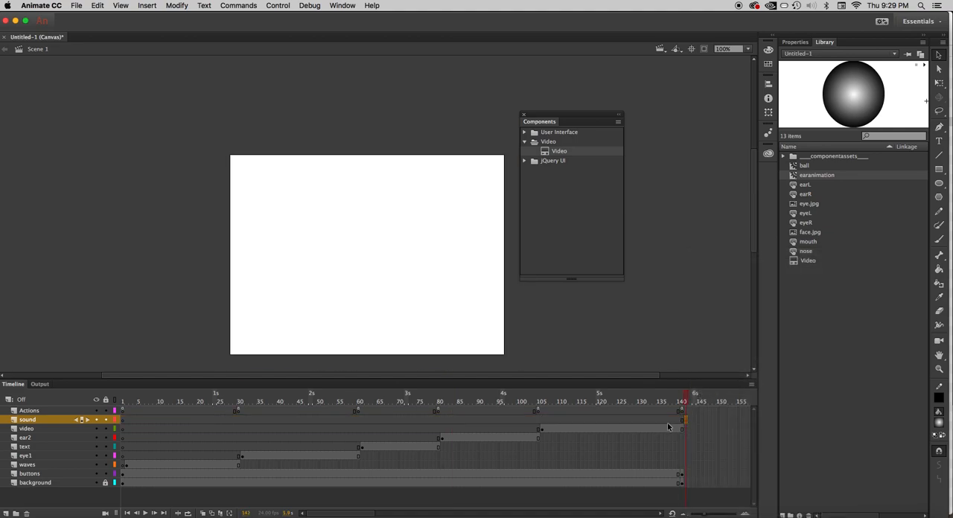
Step: Extend the buttons and background layers by moving their final keyframes from frame 141 to frame 165
click(681, 475)
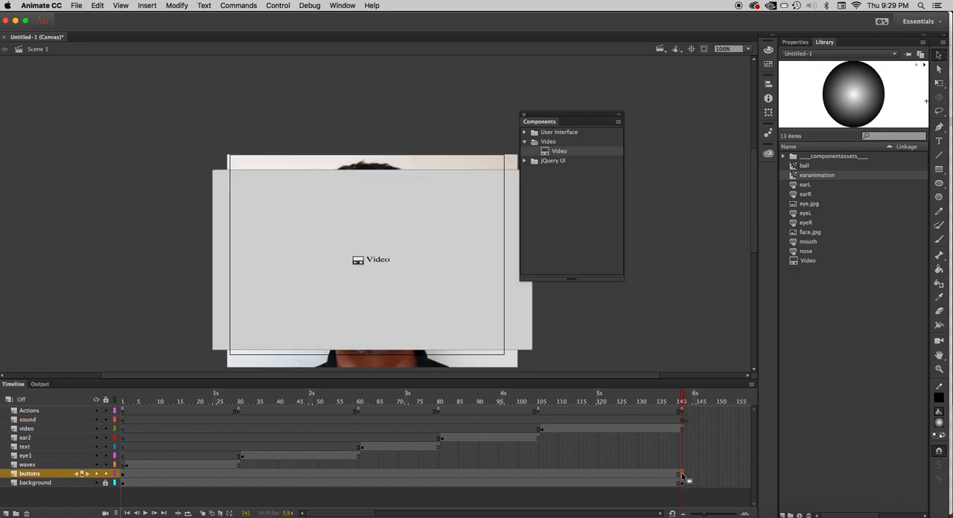
drag(747, 474, 744, 474)
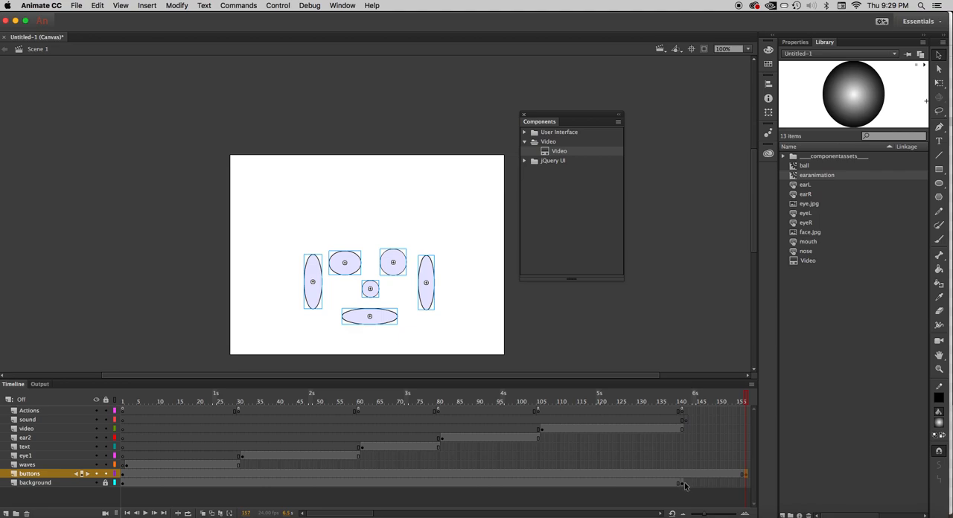
click(684, 483)
drag(689, 486, 746, 484)
scroll(667, 493, right, 5)
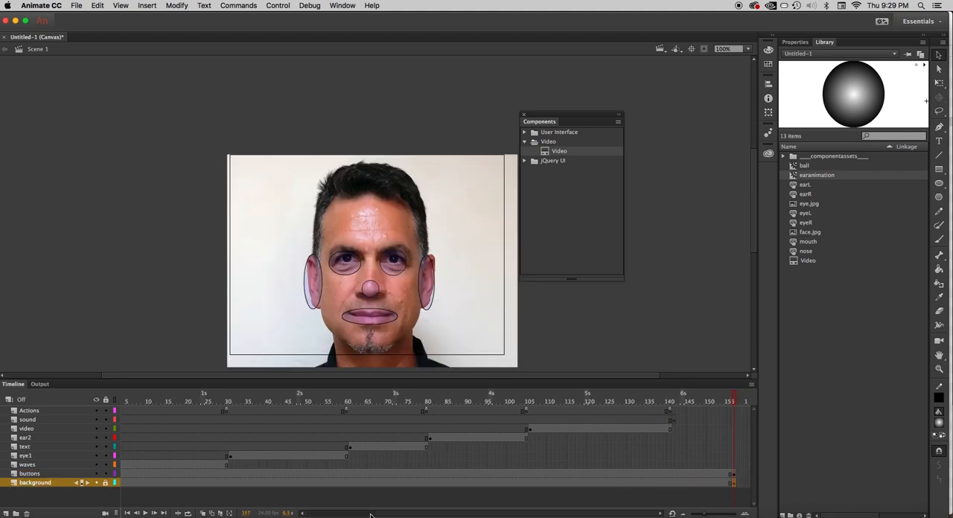
drag(585, 476, 613, 483)
click(590, 474)
click(583, 484)
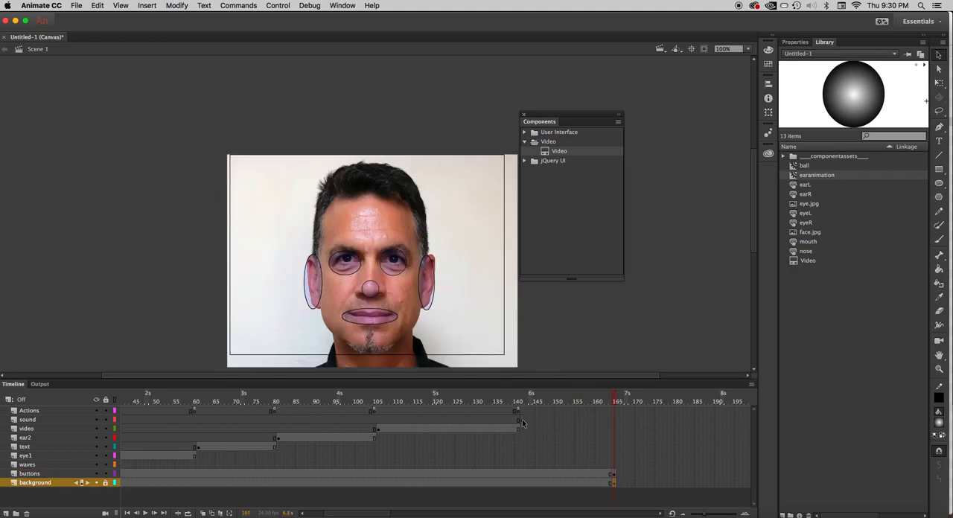
Step: Place a Video component on the stage at frame 142 of the sound layer
click(523, 421)
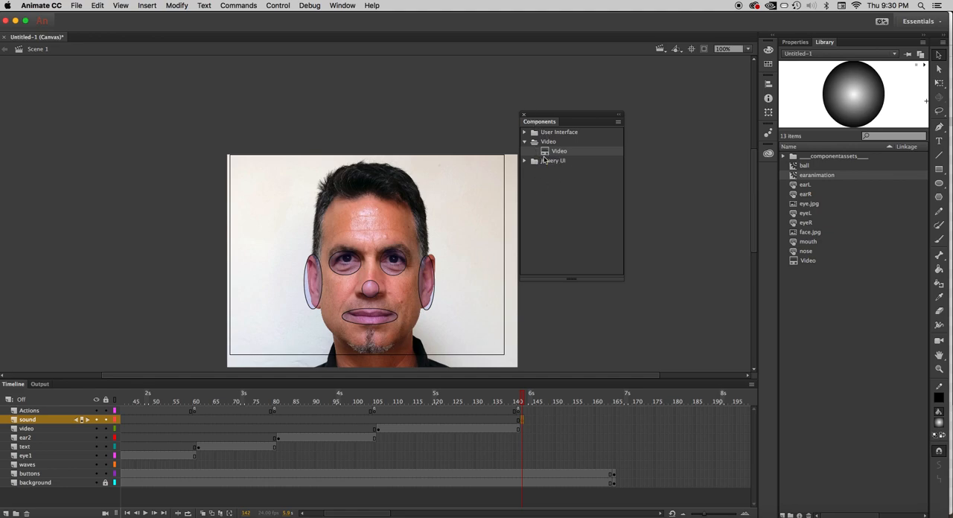
click(523, 115)
click(343, 5)
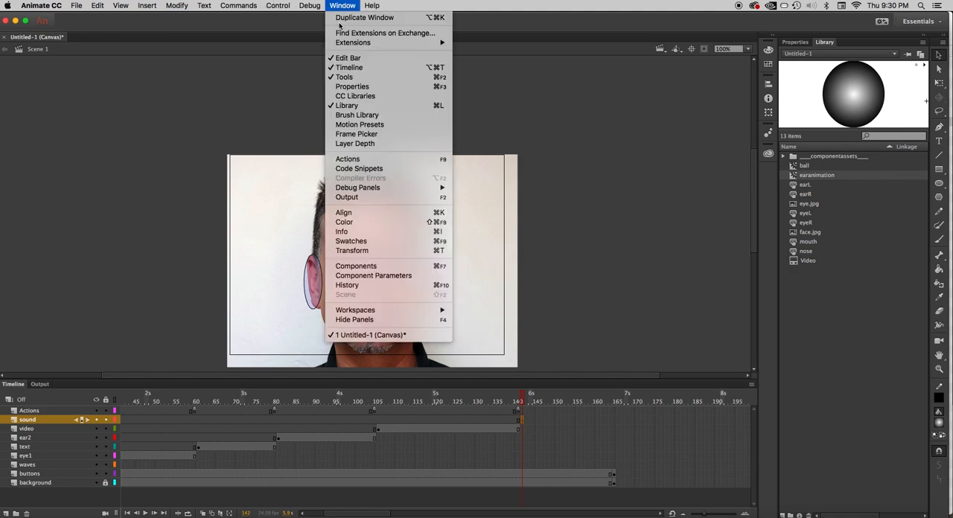
click(355, 266)
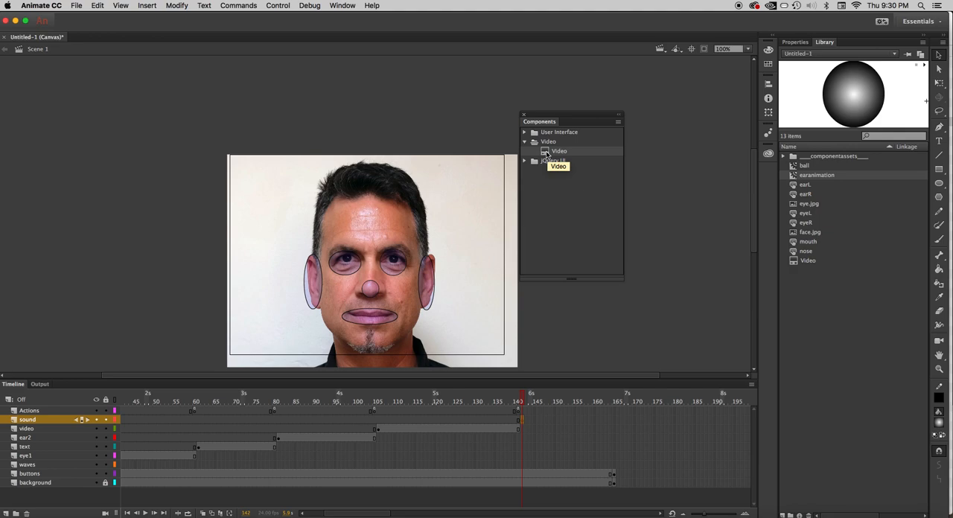
drag(546, 153, 442, 312)
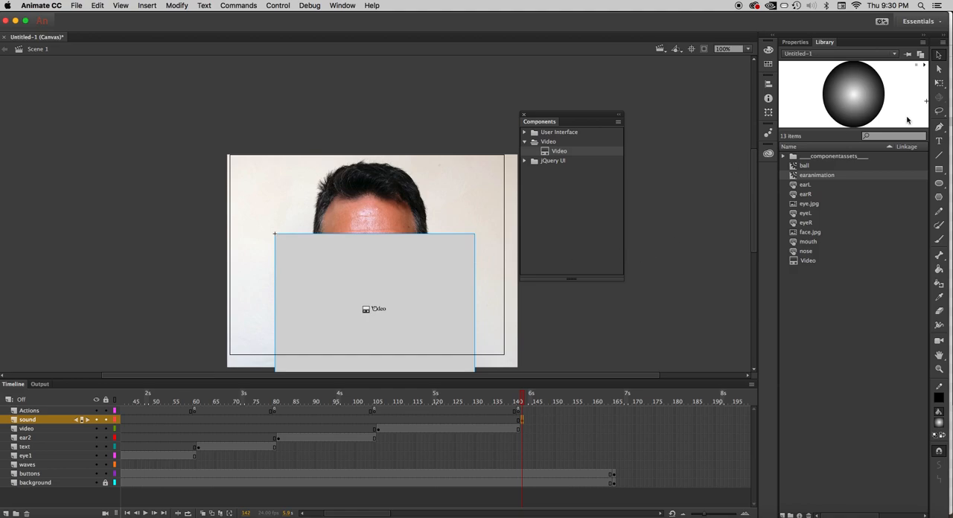
Step: Set the new video component's source to sound.mp4 from the face2interface folder, matching the source dimensions
click(342, 5)
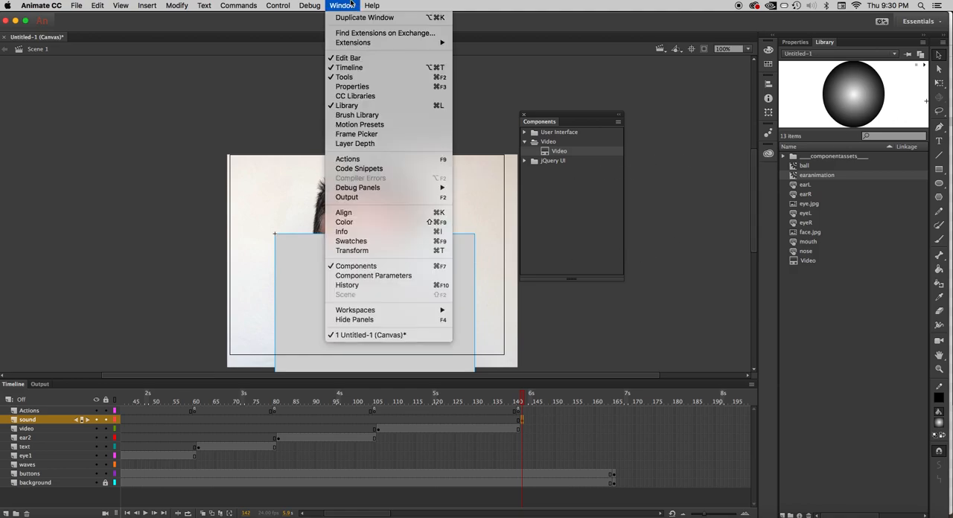
click(384, 277)
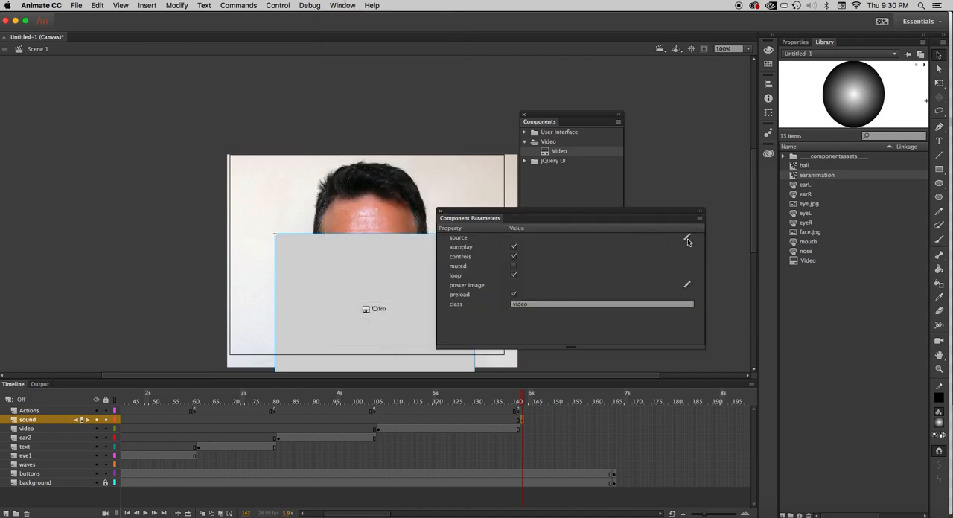
click(688, 238)
click(505, 93)
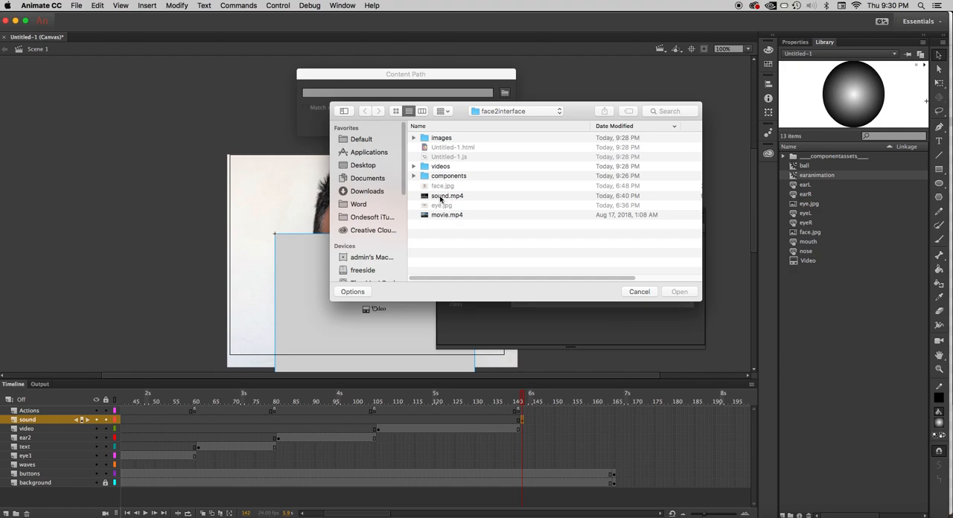
click(440, 198)
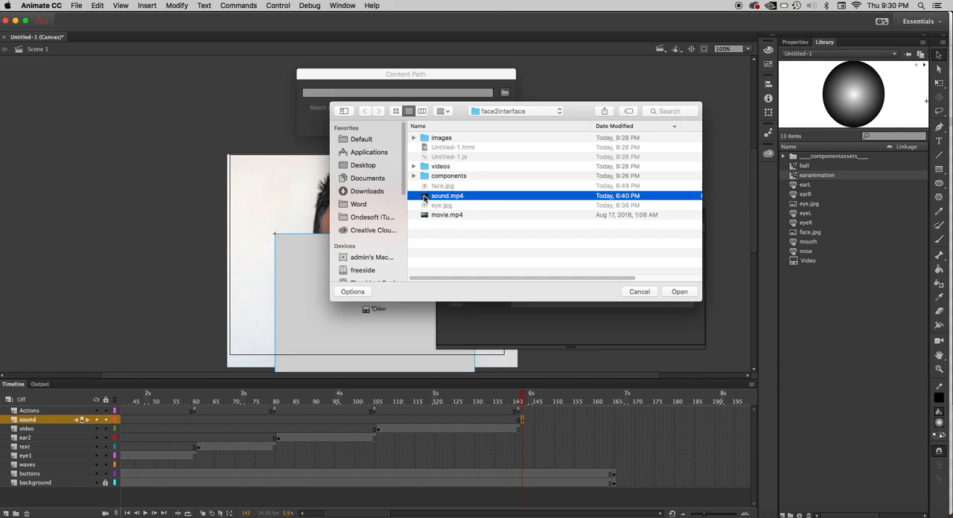
double_click(425, 198)
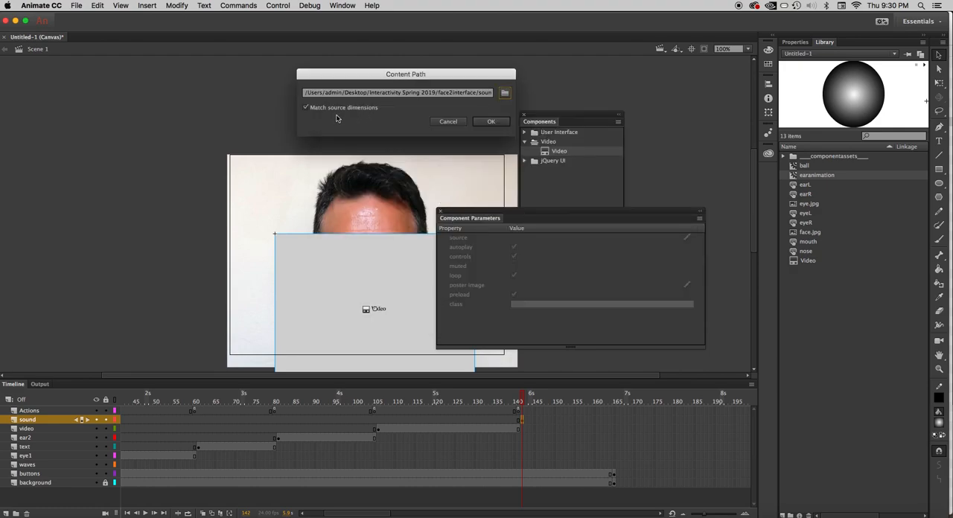
click(492, 122)
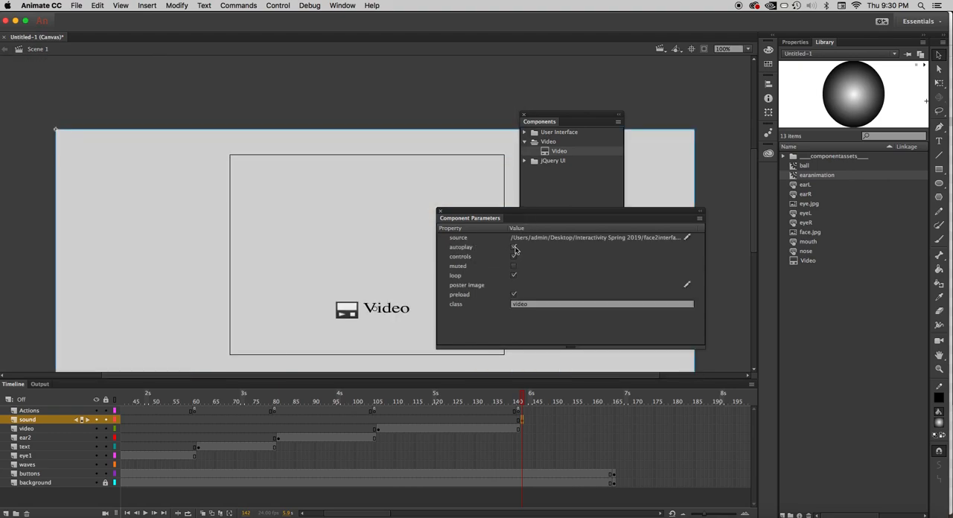
Step: Turn off the sound component's playback controls and close the Component Parameters and Components panels
click(513, 257)
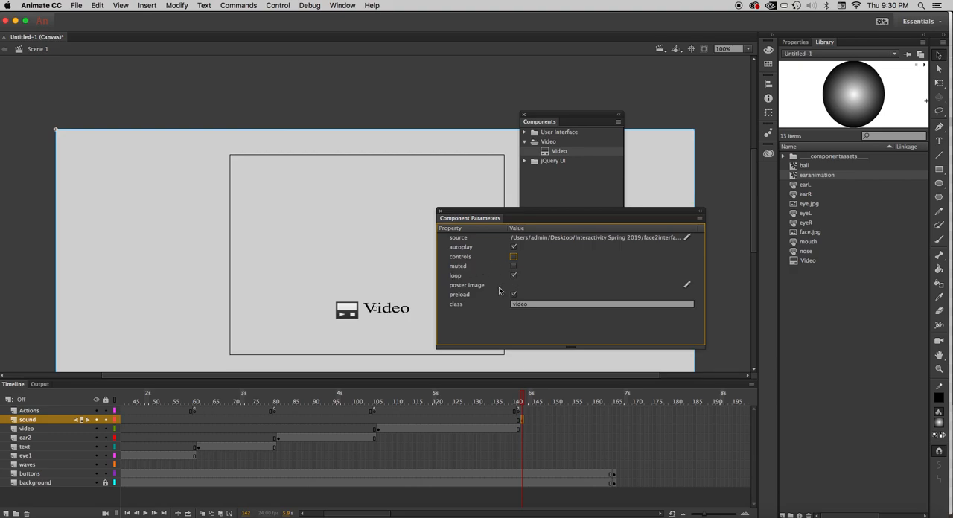
click(440, 214)
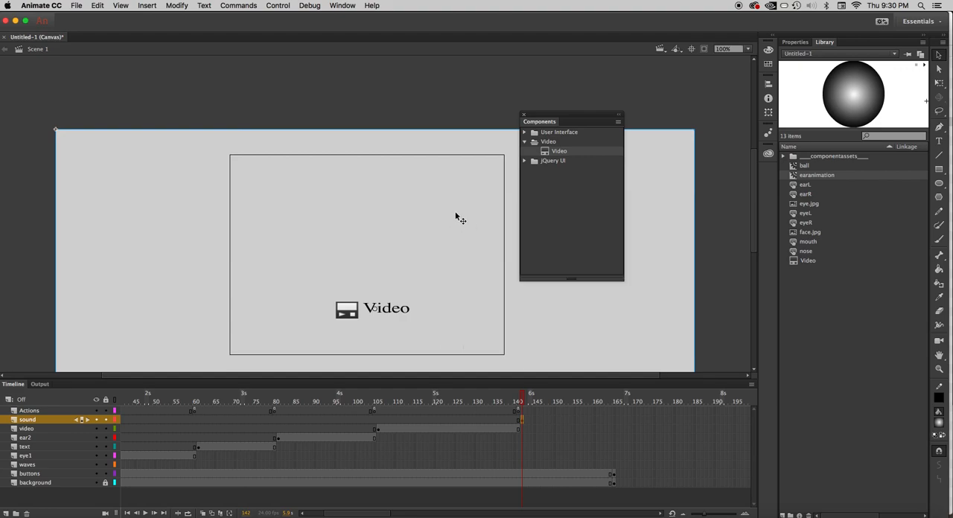
click(524, 117)
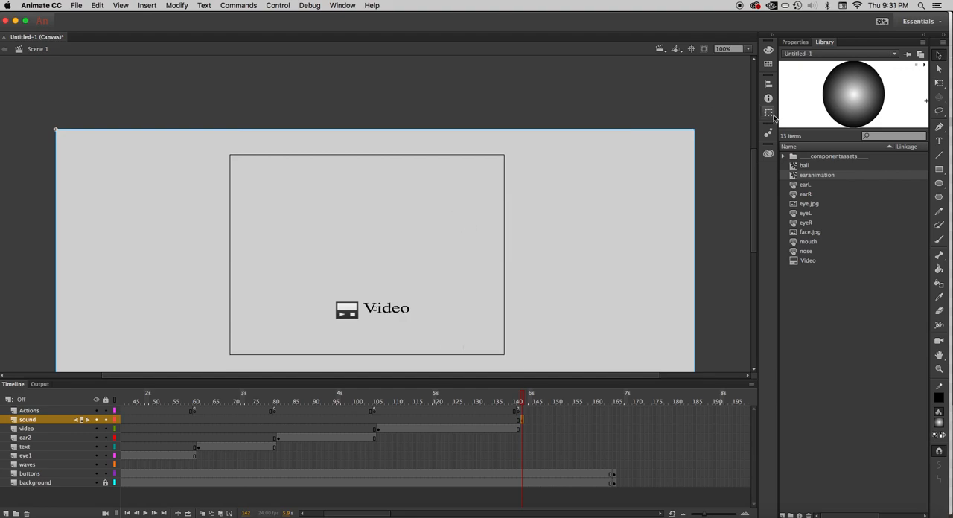
Step: Shrink the sound component with Free Transform to a tiny square over the upper lip
click(939, 83)
drag(694, 129, 411, 308)
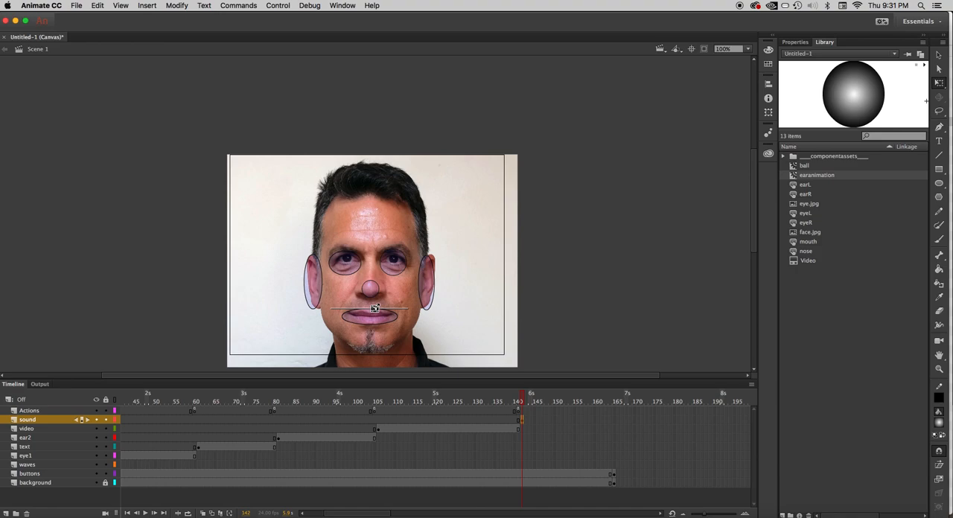
drag(376, 307, 378, 306)
Step: Extend the sound layer with a frame inserted at frame 165
click(613, 420)
right_click(615, 421)
click(635, 300)
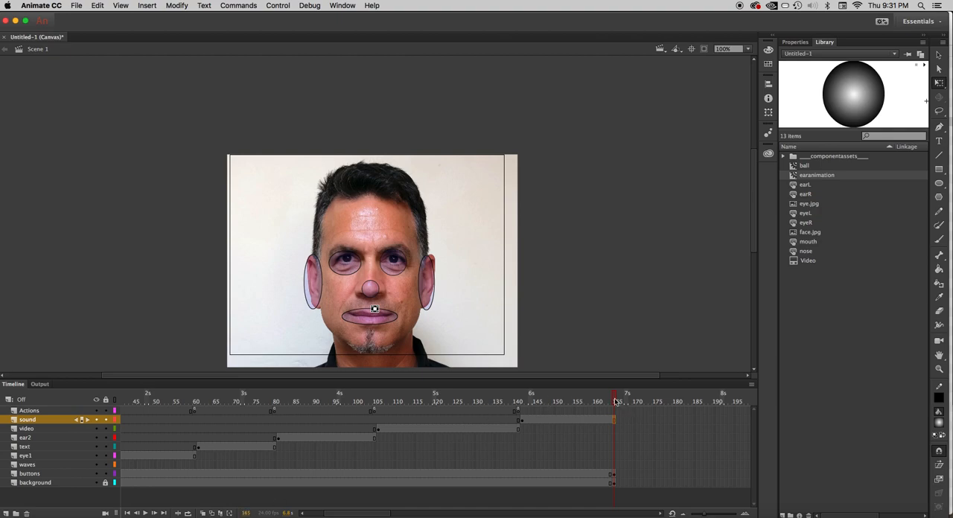
mouse_move(615, 395)
mouse_down()
mouse_move(511, 400)
mouse_move(615, 402)
mouse_up()
Step: Switch to the Selection tool and move the playhead to frame 142, where the sound section starts
click(939, 55)
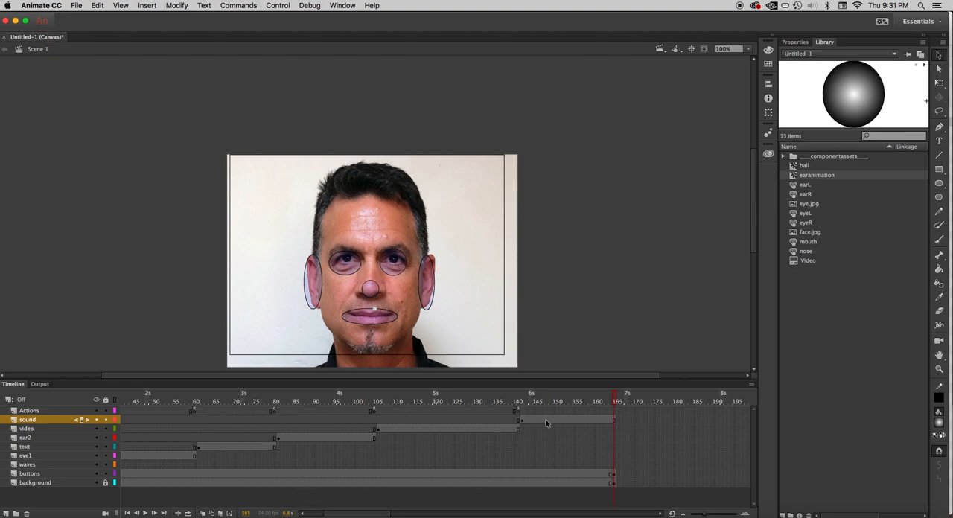
drag(542, 402, 521, 404)
drag(345, 514, 321, 514)
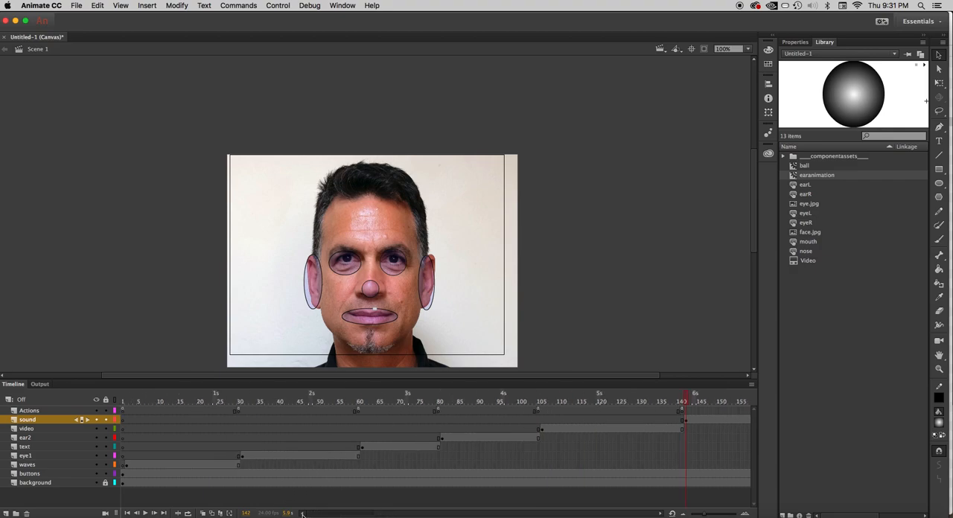
Step: Go to frame 1 of the Actions layer and bring up the HTML5 Canvas Timeline Navigation code snippets
click(124, 411)
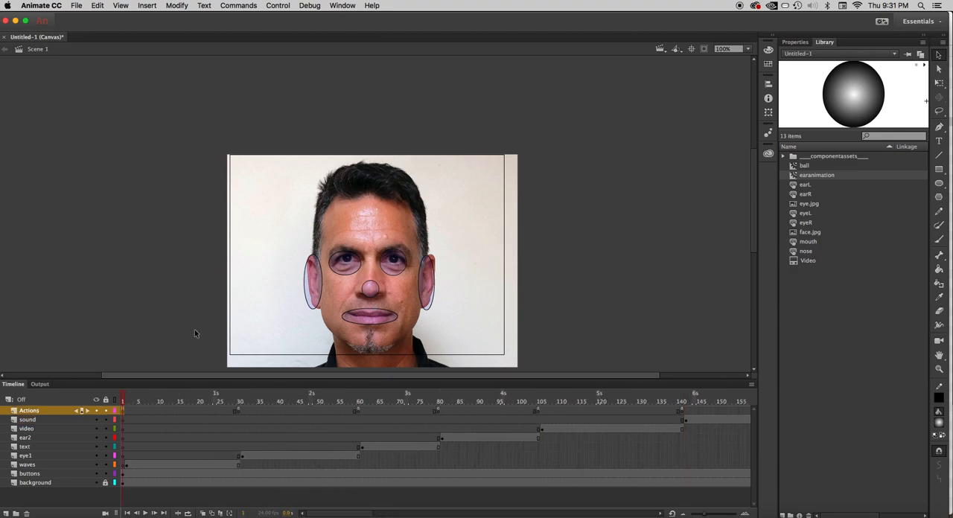
click(342, 5)
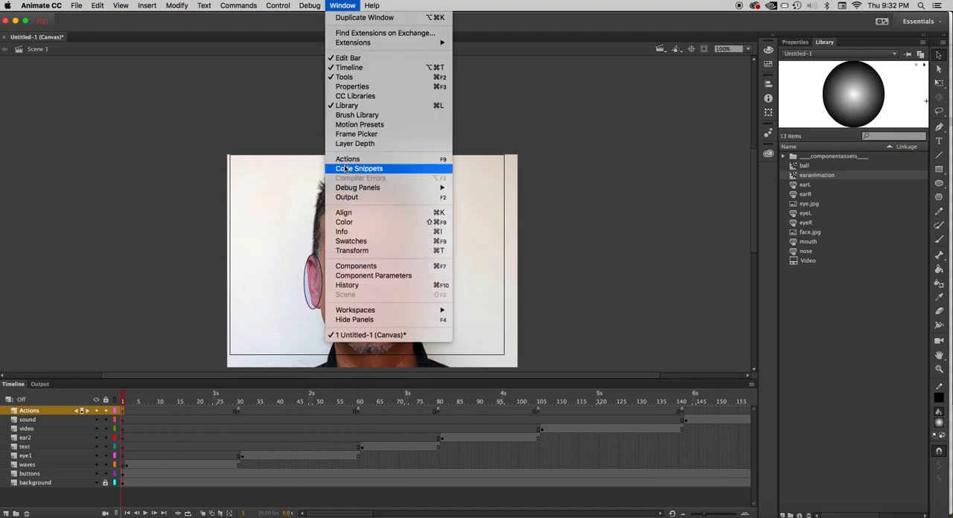
click(94, 104)
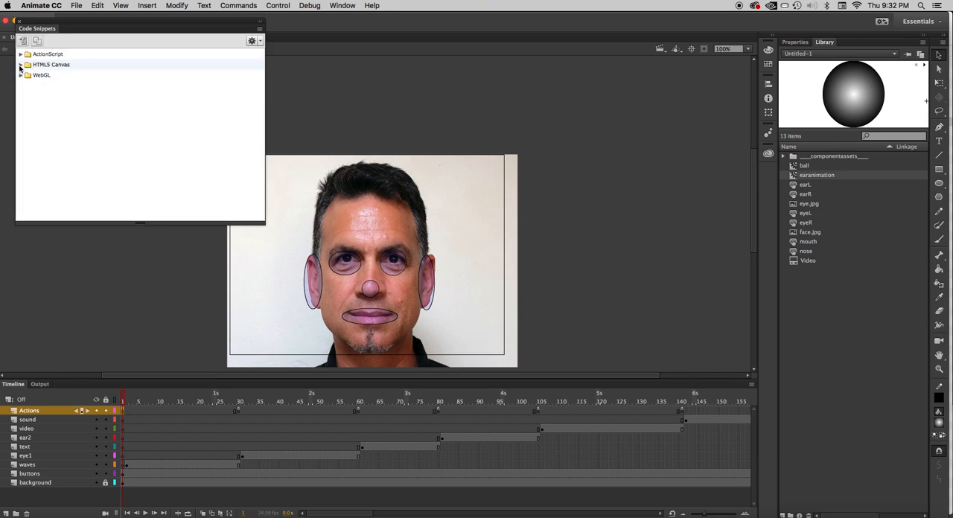
click(21, 65)
click(29, 75)
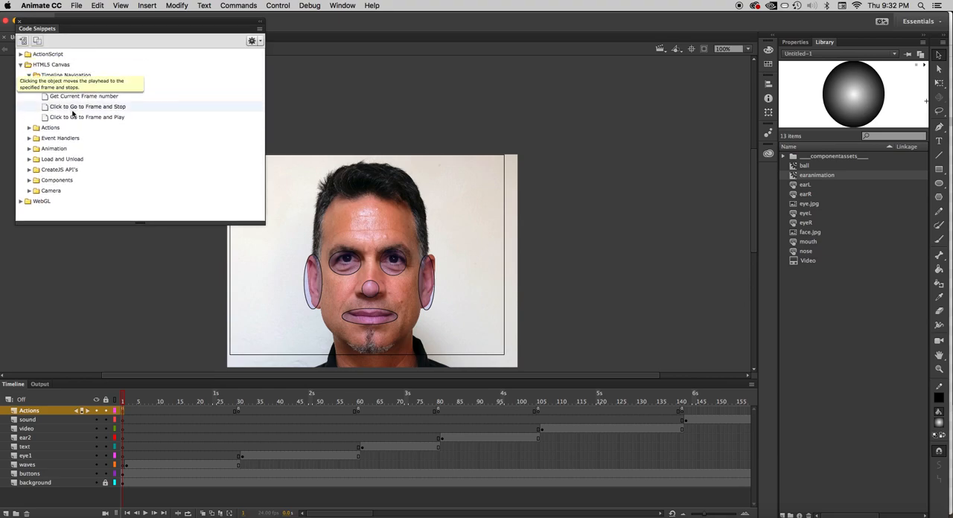
double_click(80, 118)
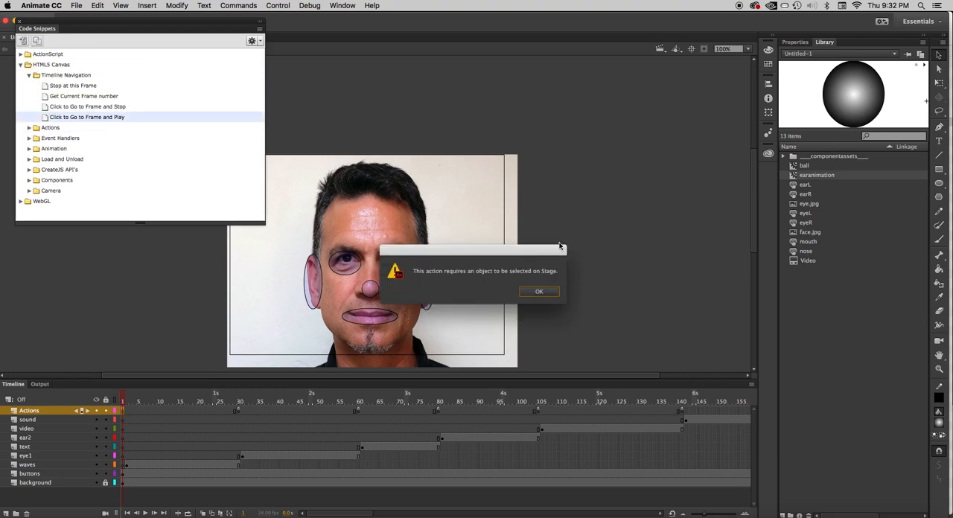
click(539, 291)
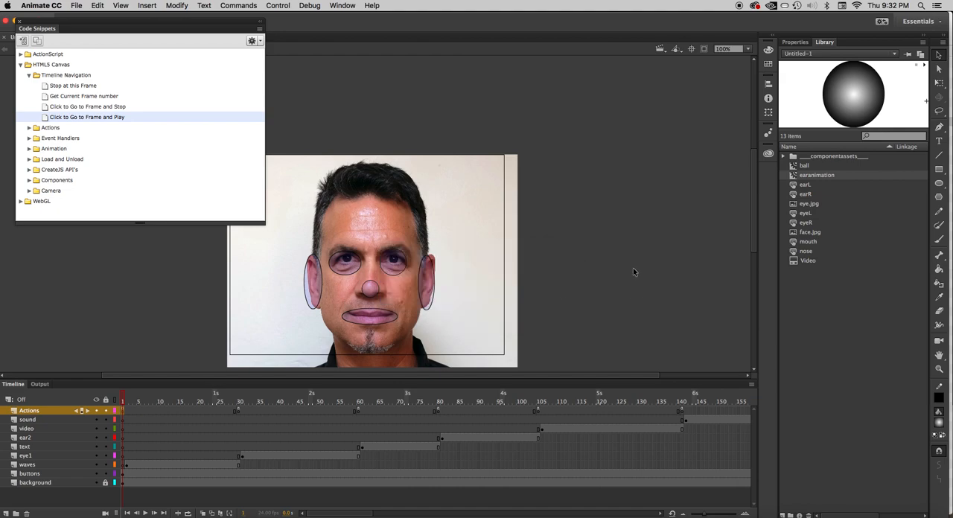
Step: Apply the Click to Go to Frame and Play snippet to the mouth button with target frame 141, and close the code windows
click(371, 317)
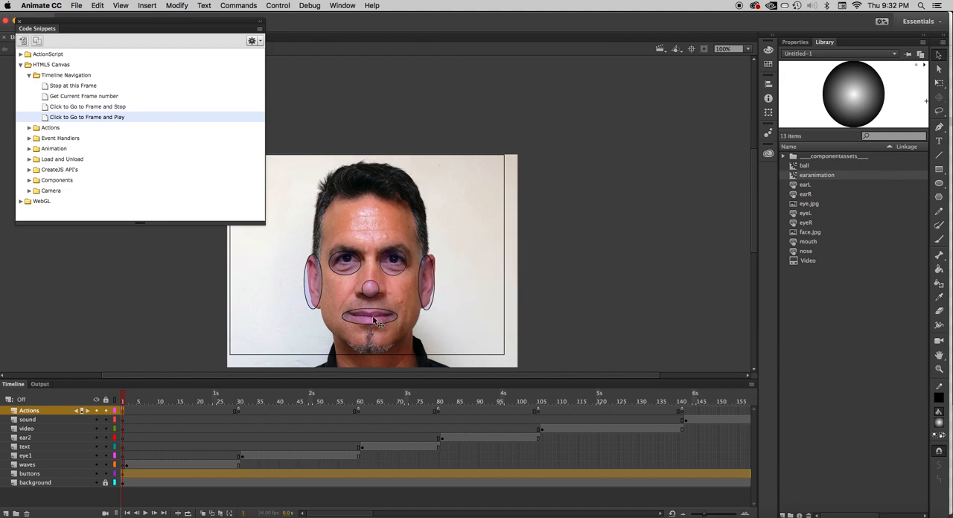
double_click(85, 118)
click(723, 332)
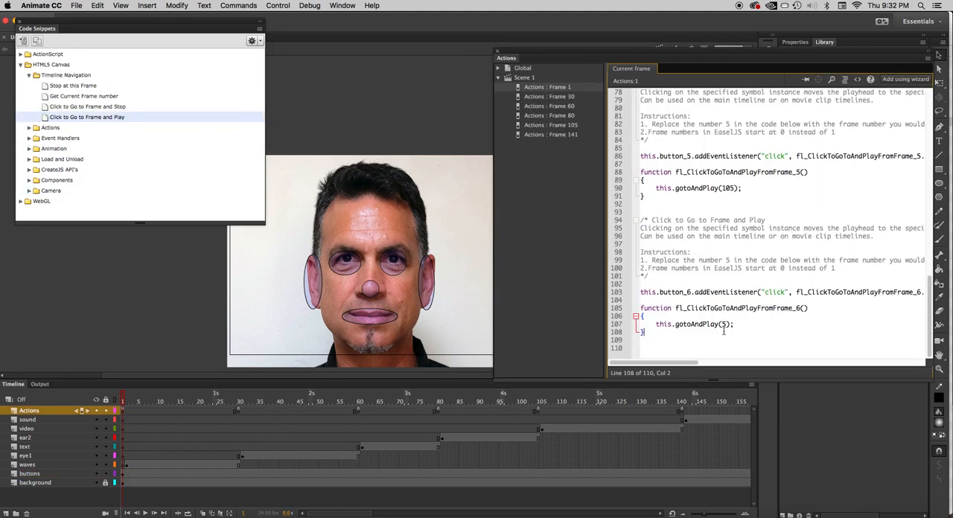
text(141)
click(497, 52)
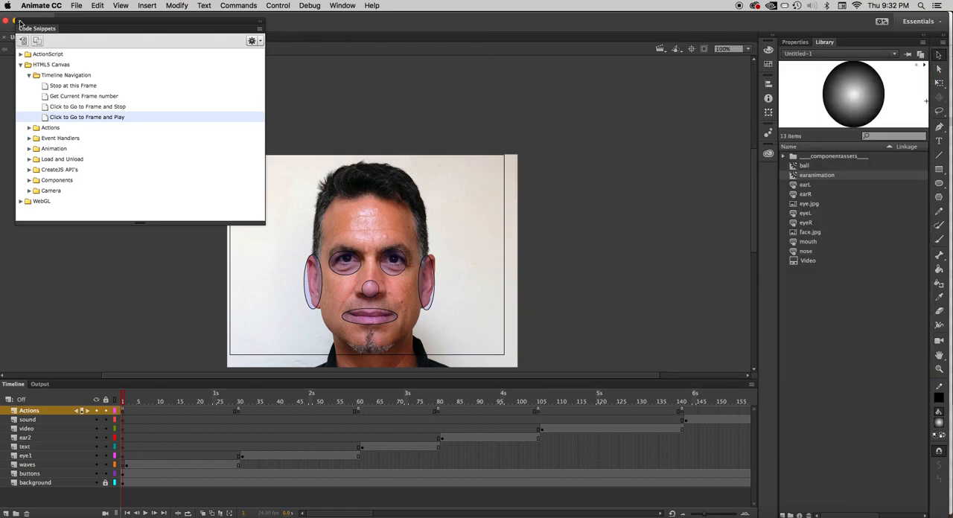
click(20, 21)
Step: Copy the Actions layer's keyframe at frame 141 and paste it at frame 165, where the sound section ends
drag(361, 514, 394, 512)
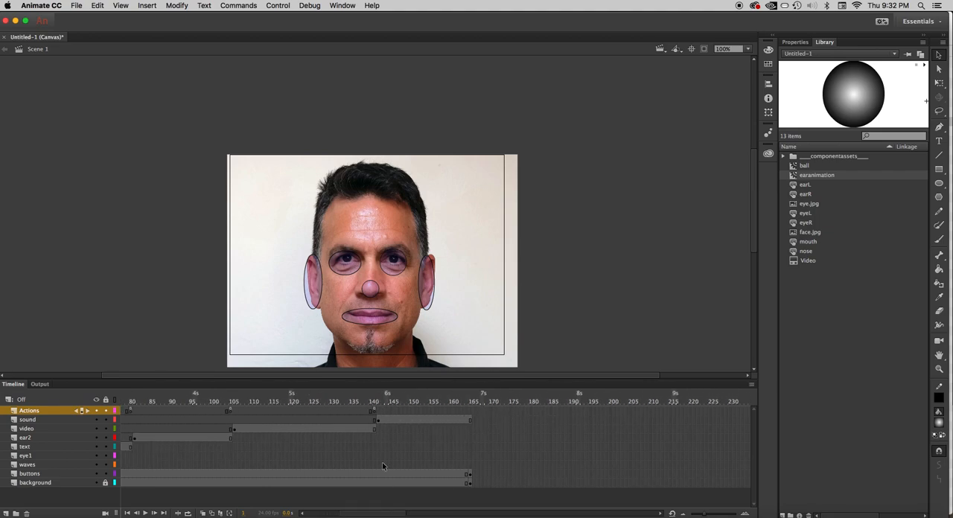
click(375, 412)
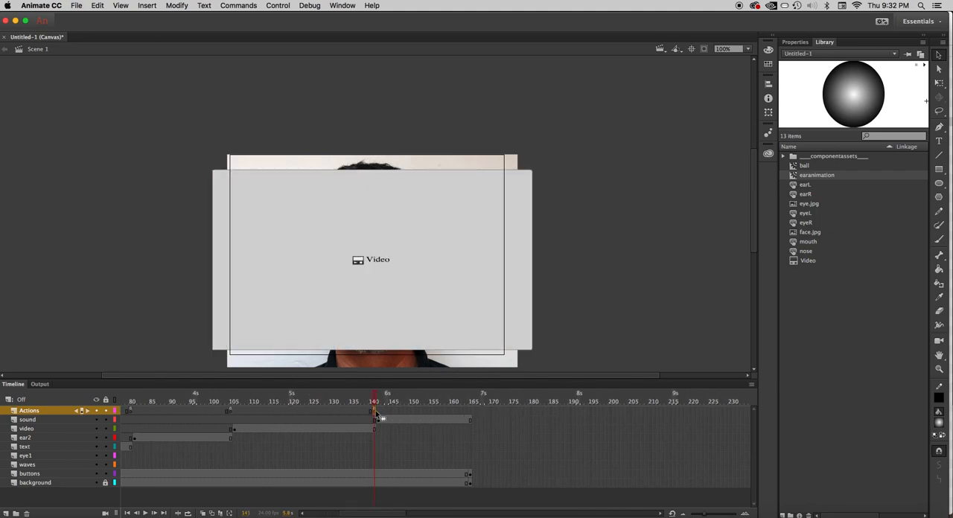
right_click(376, 413)
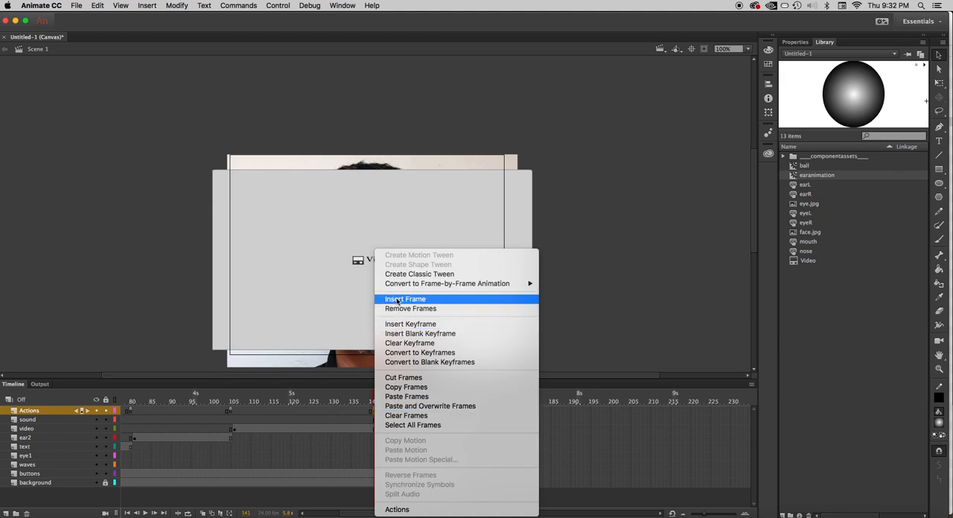
click(406, 388)
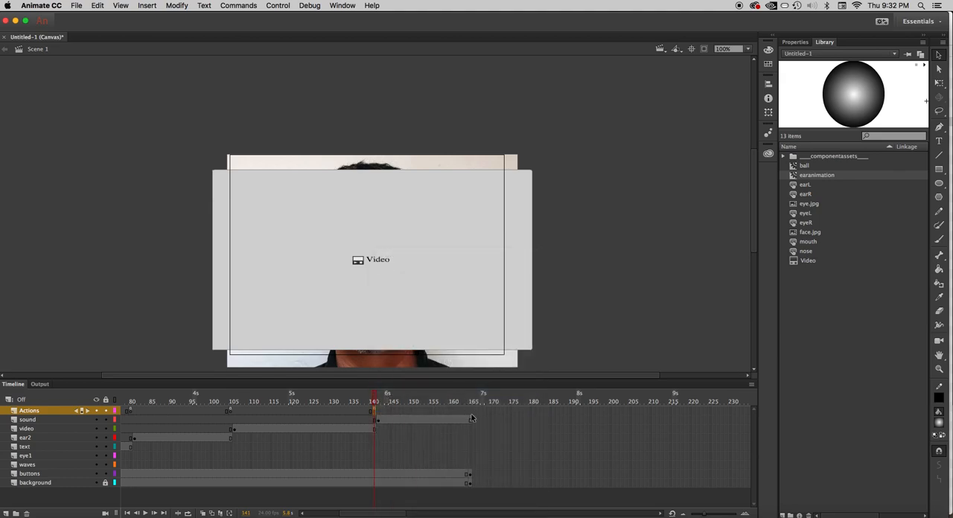
click(470, 415)
right_click(470, 415)
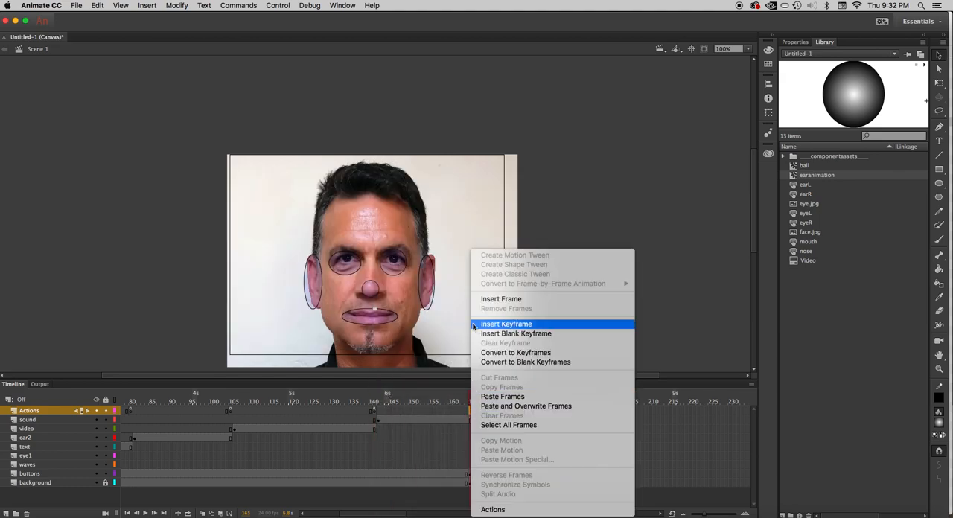
click(496, 397)
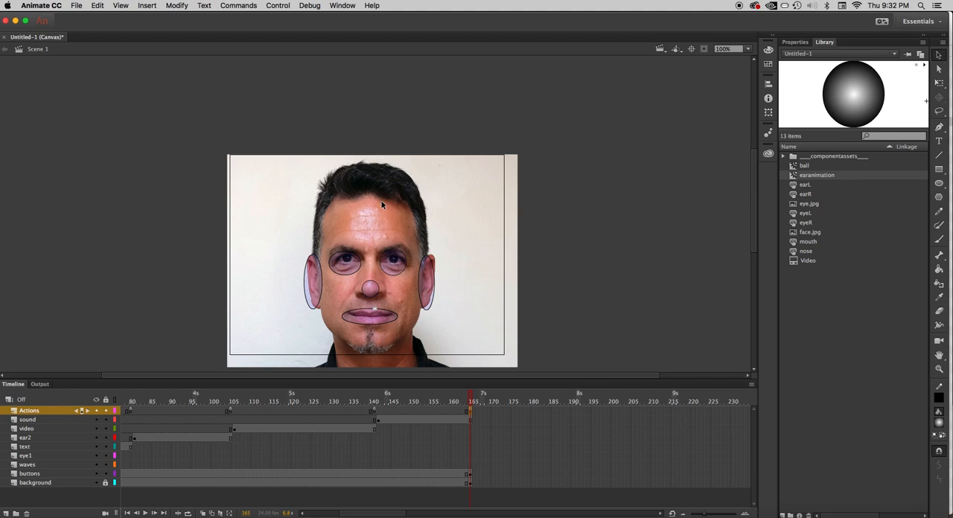
Step: Test the movie in the browser by trying the ear, eye and mouth buttons, and return to the timeline
key(super+Return)
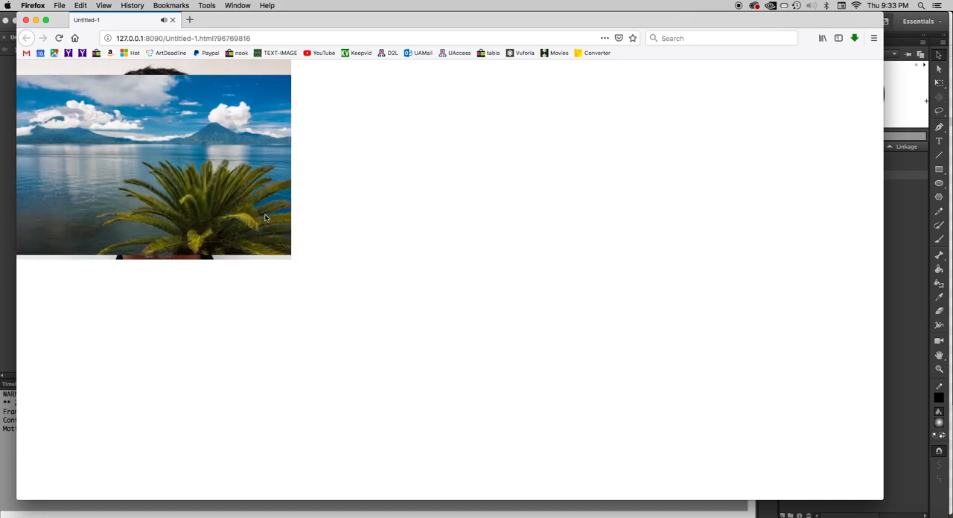
mouse_move(214, 192)
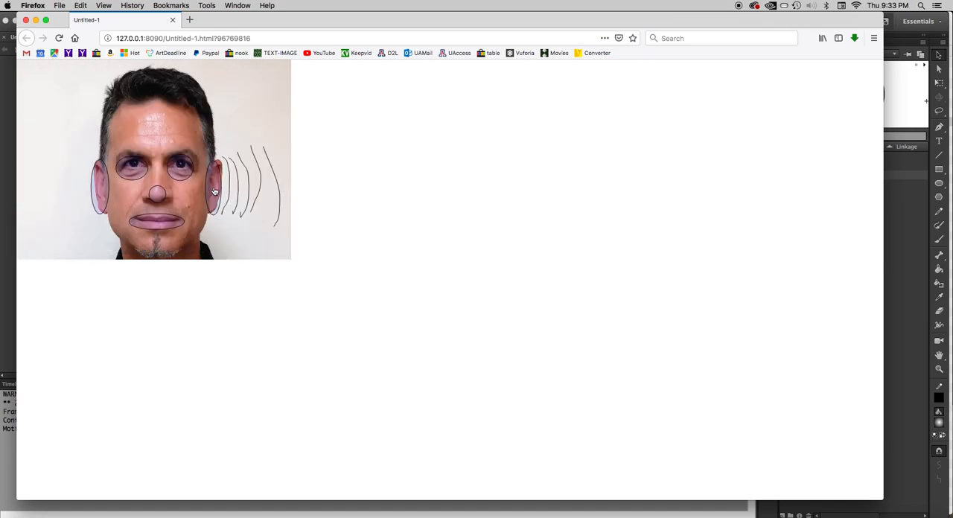
mouse_move(103, 187)
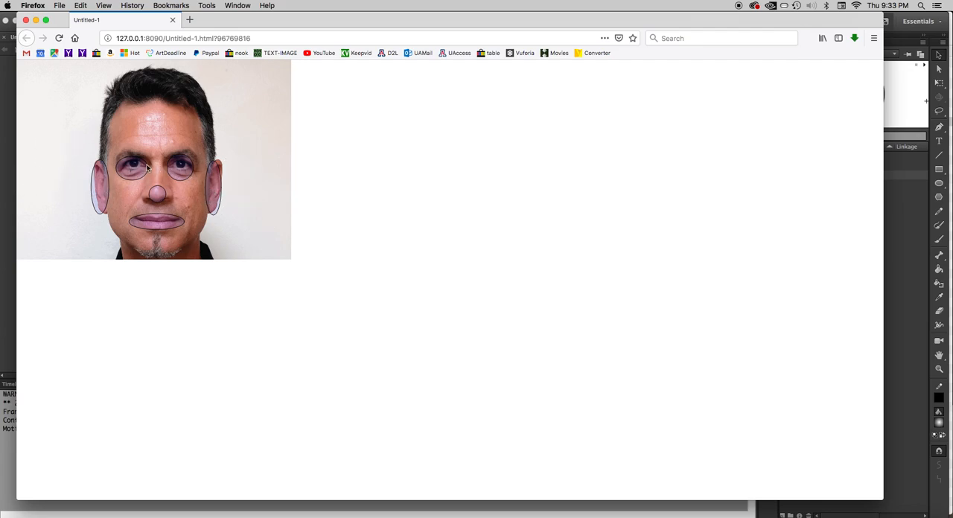
click(181, 171)
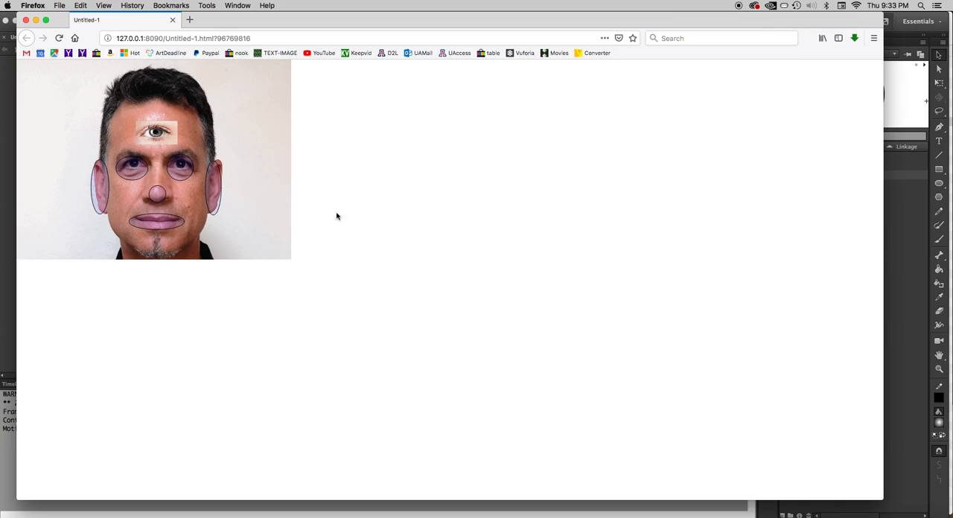
click(180, 168)
click(218, 191)
click(137, 172)
click(103, 184)
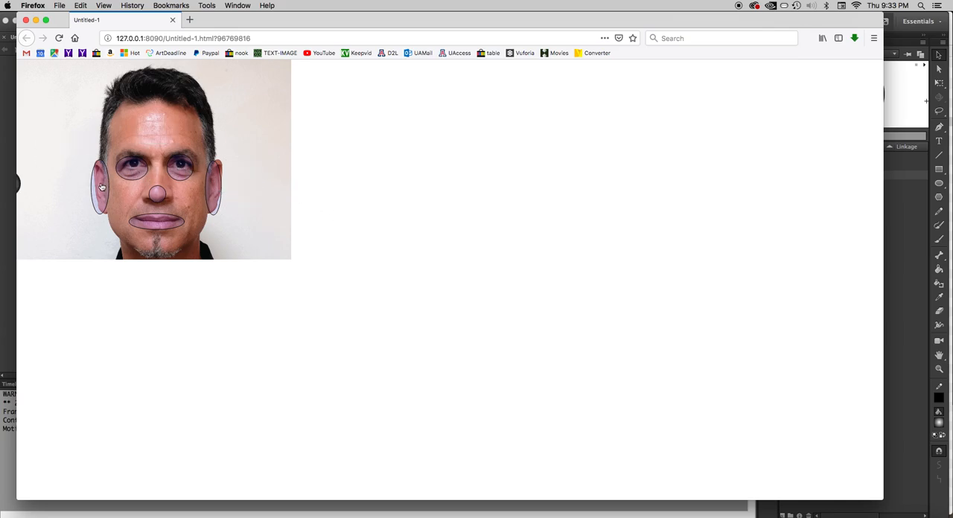
click(150, 224)
click(173, 20)
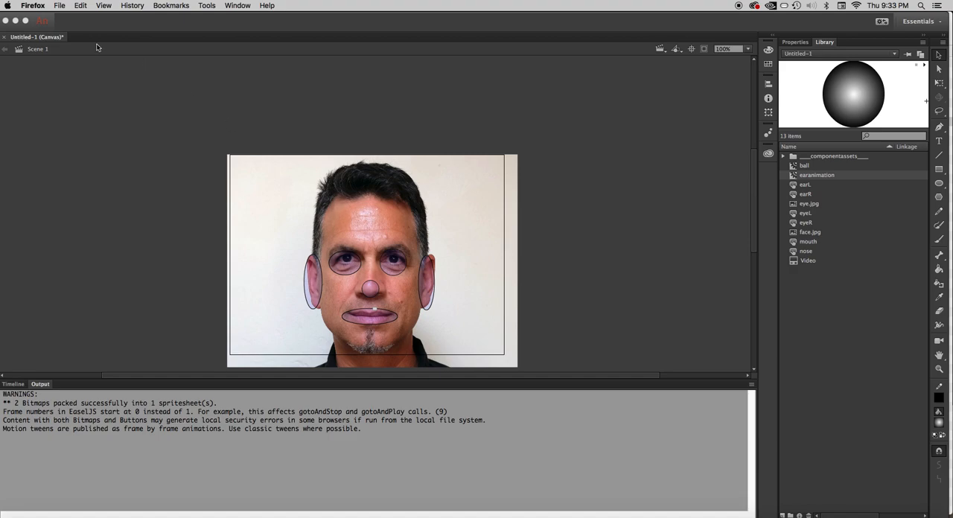
click(20, 385)
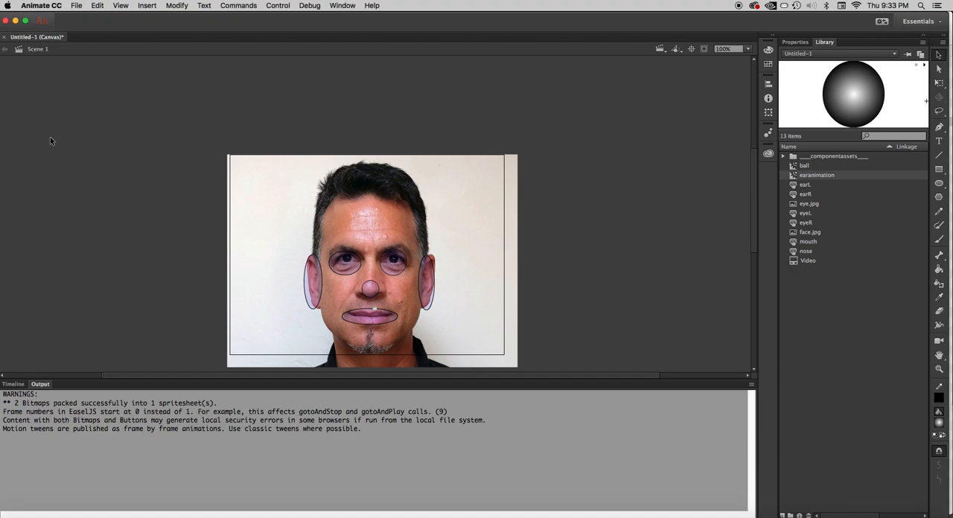
click(14, 384)
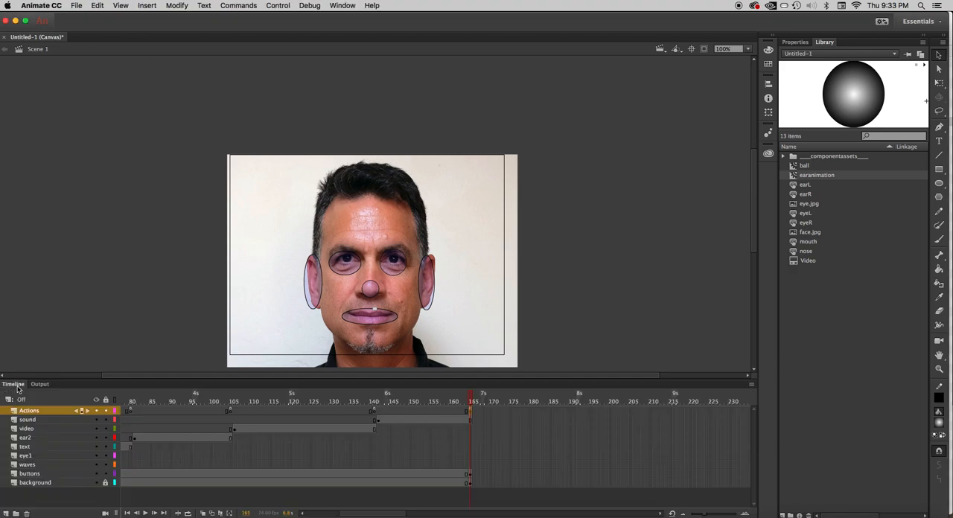
Step: Publish the HTML5 Canvas document and return to the timeline
click(77, 5)
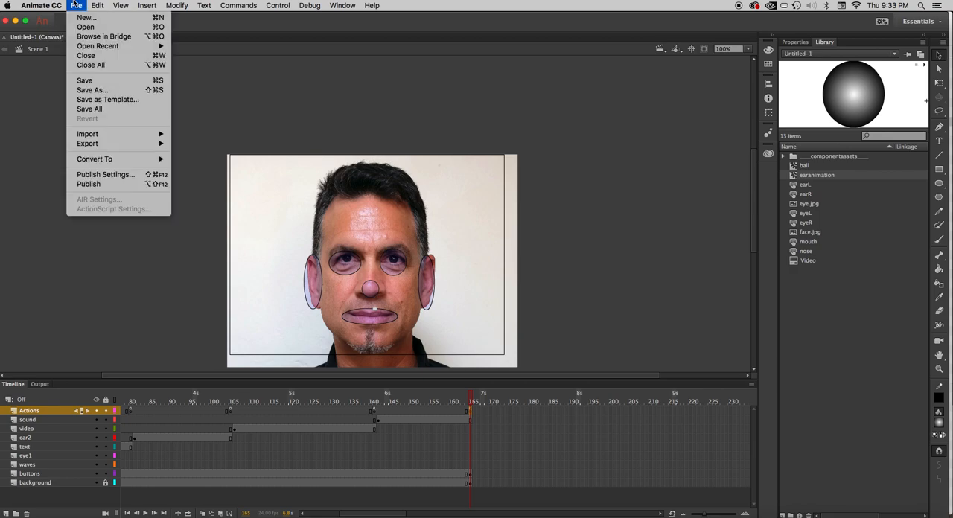
click(90, 184)
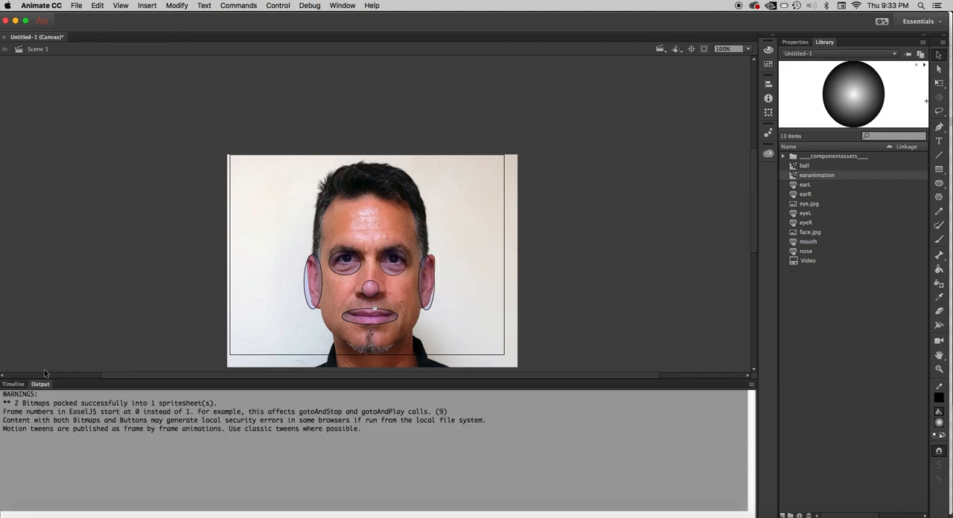
click(13, 384)
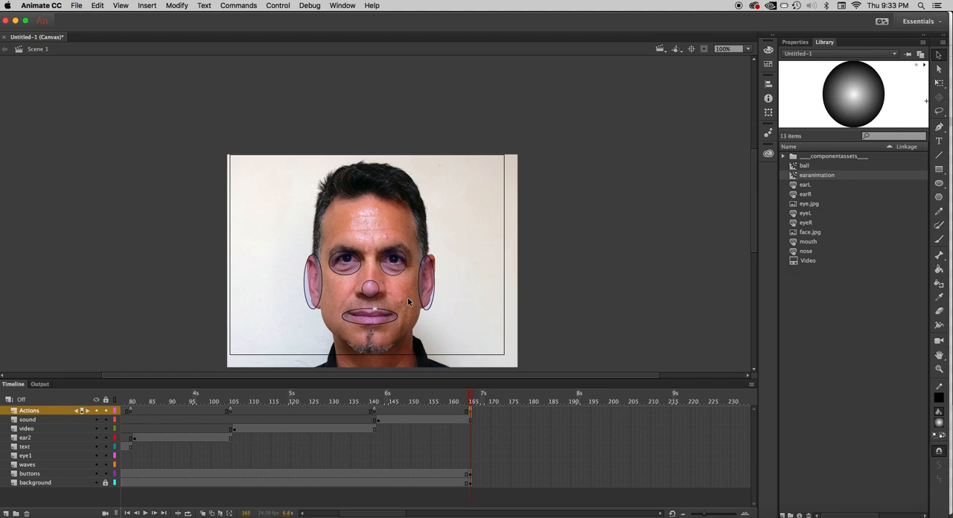
click(78, 516)
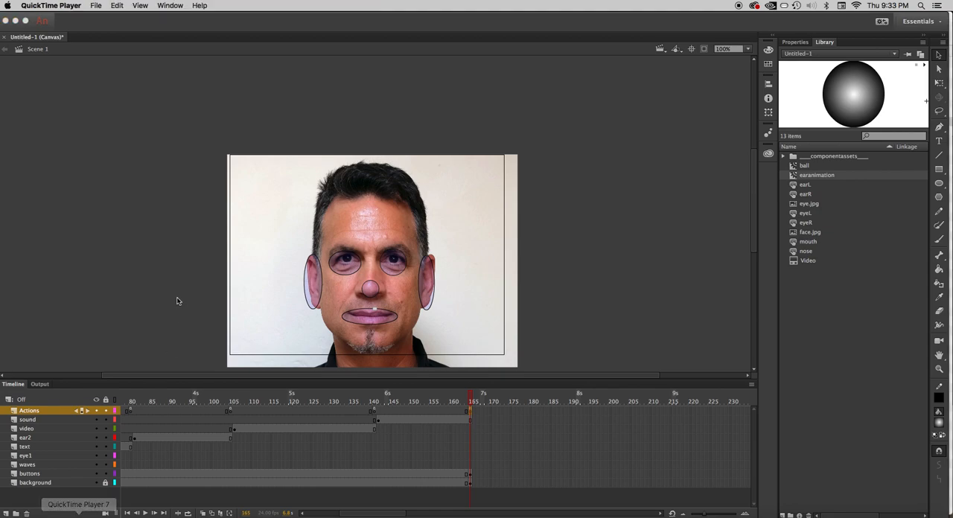